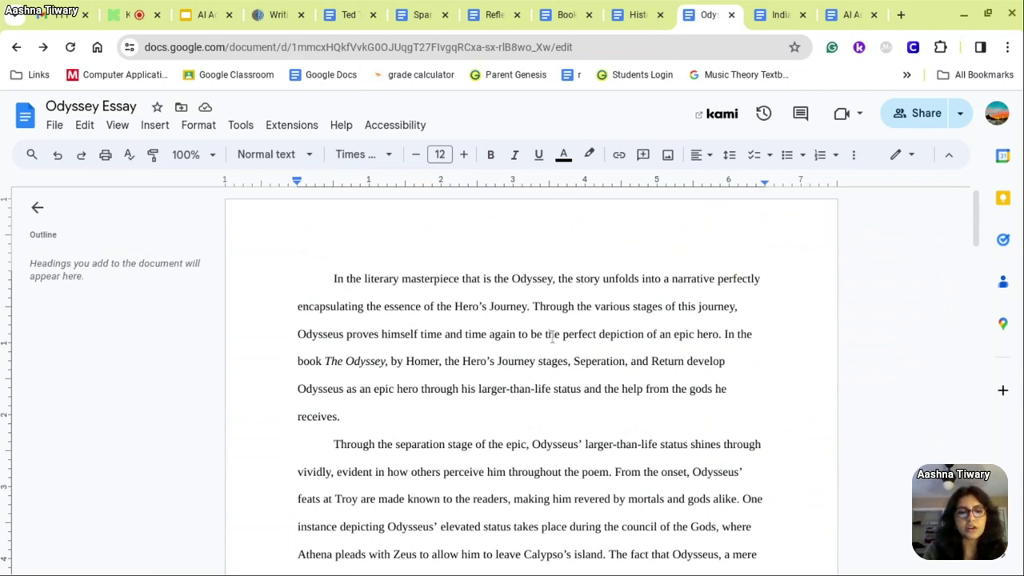
# Copy the entire Odyssey essay from Google Docs and paste it into the body of a new document in Writing Partners.
pyautogui.hotkey('ctrl', 'a')
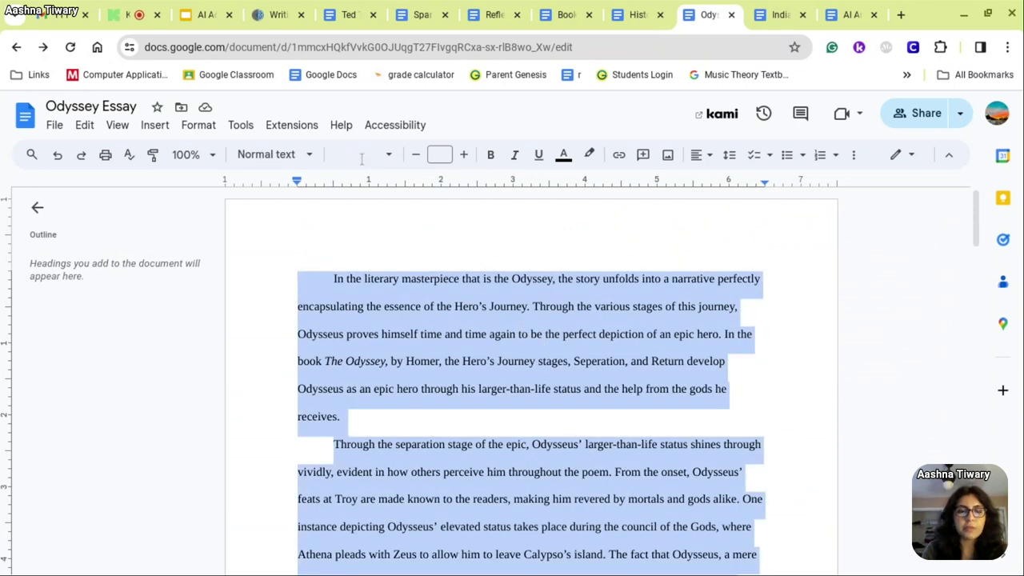
pyautogui.click(271, 12)
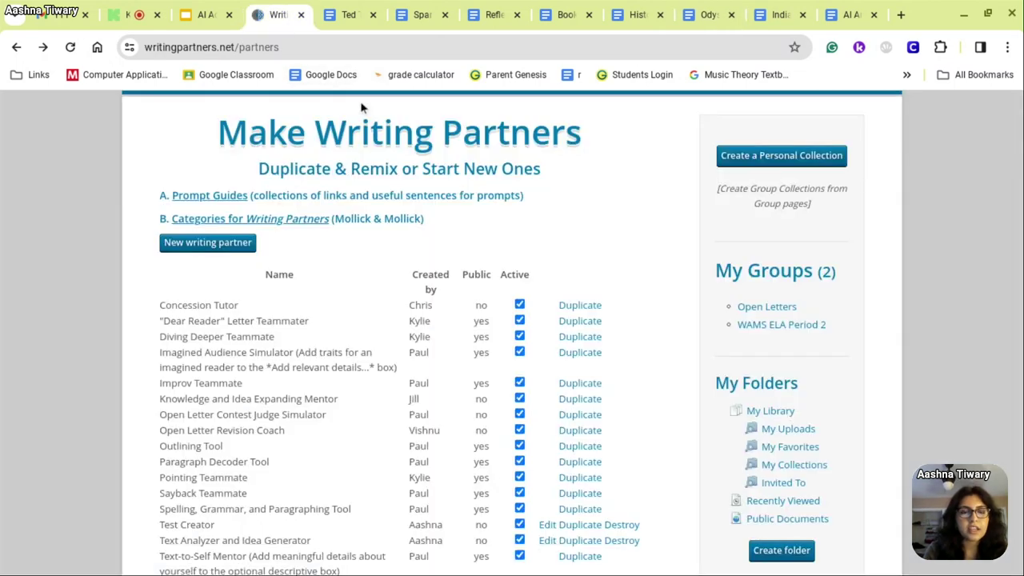
pyautogui.scroll(2, 344, 120)
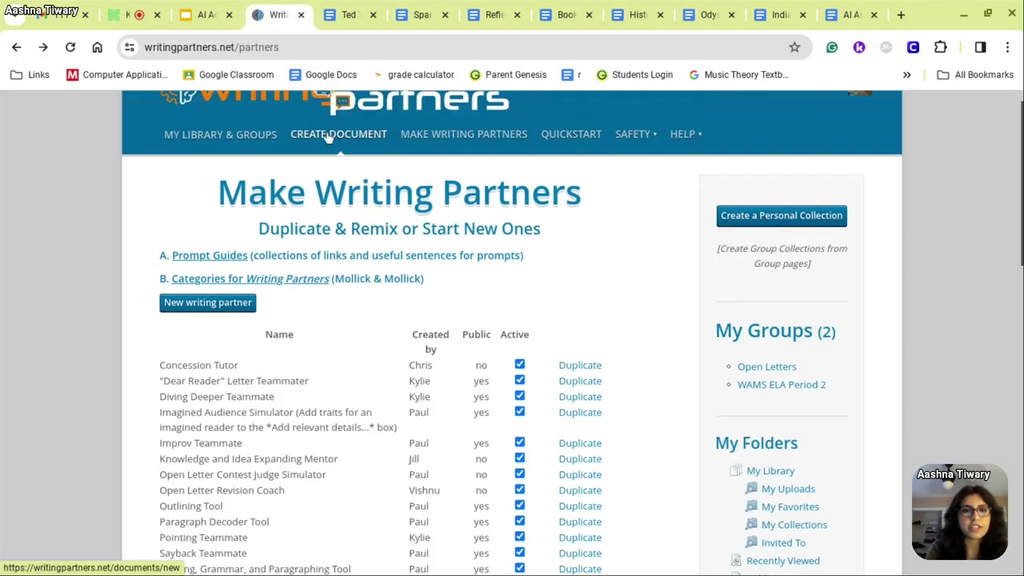
pyautogui.click(327, 136)
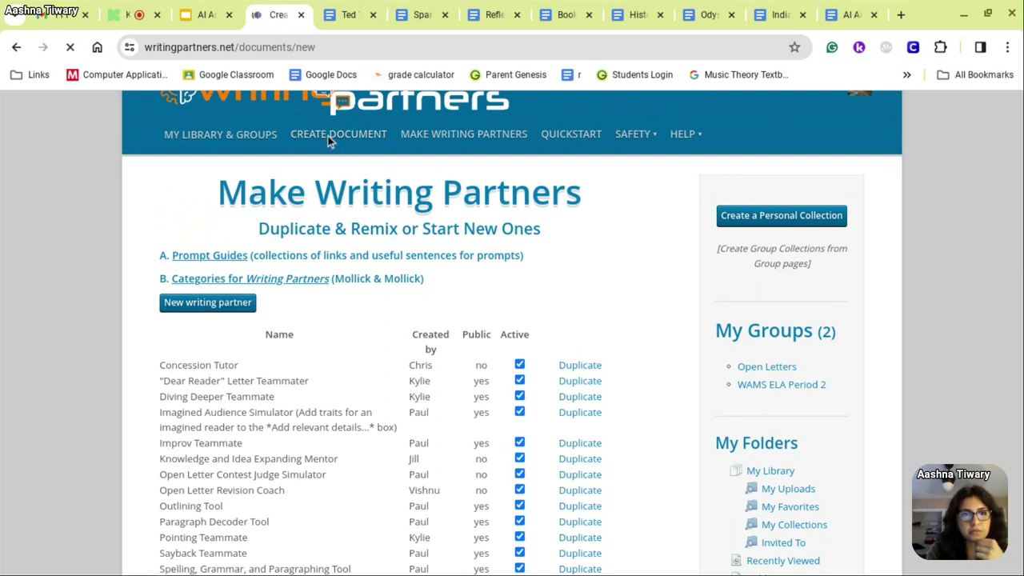
pyautogui.click(376, 293)
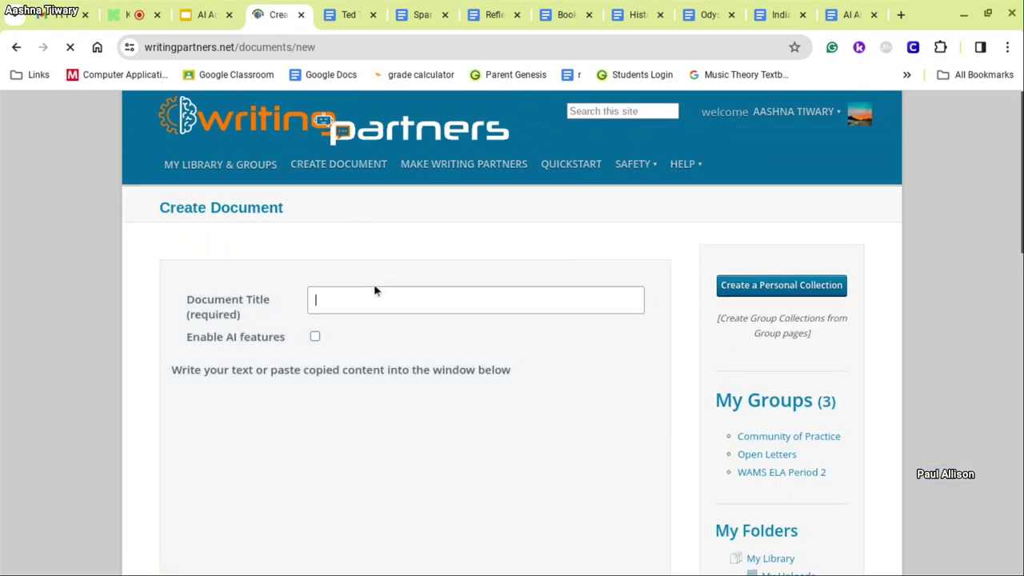
pyautogui.click(316, 521)
pyautogui.hotkey('ctrl', 'v')
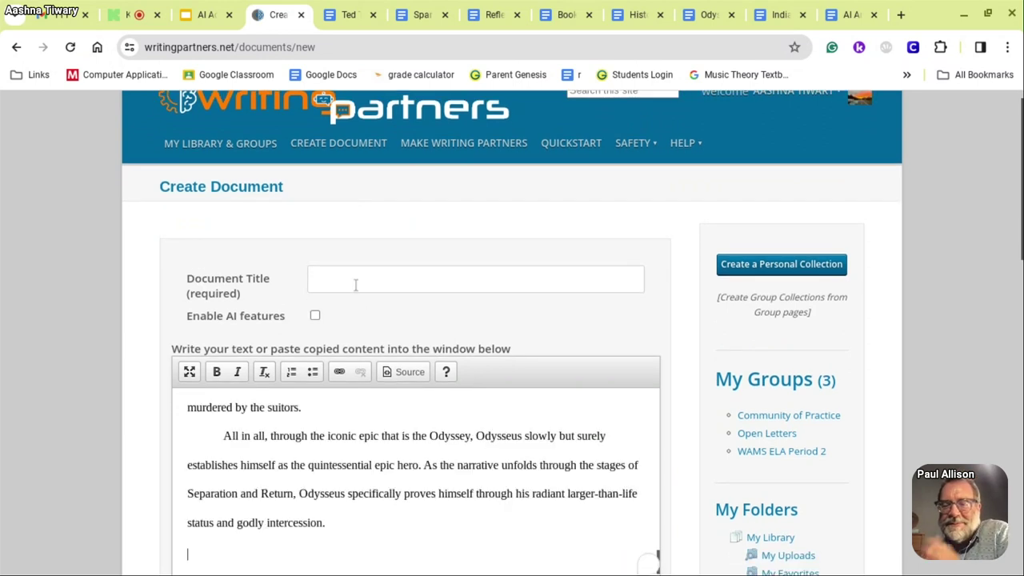
# Title the new document "Odyssey Essay" and enable its AI features.
pyautogui.click(354, 283)
pyautogui.write('Od')
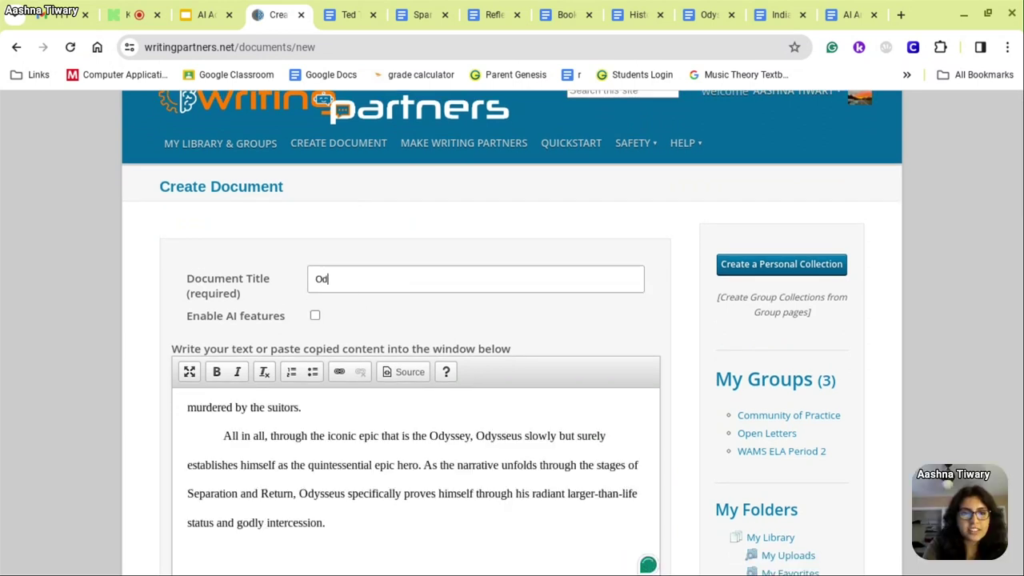
pyautogui.write('yssey E')
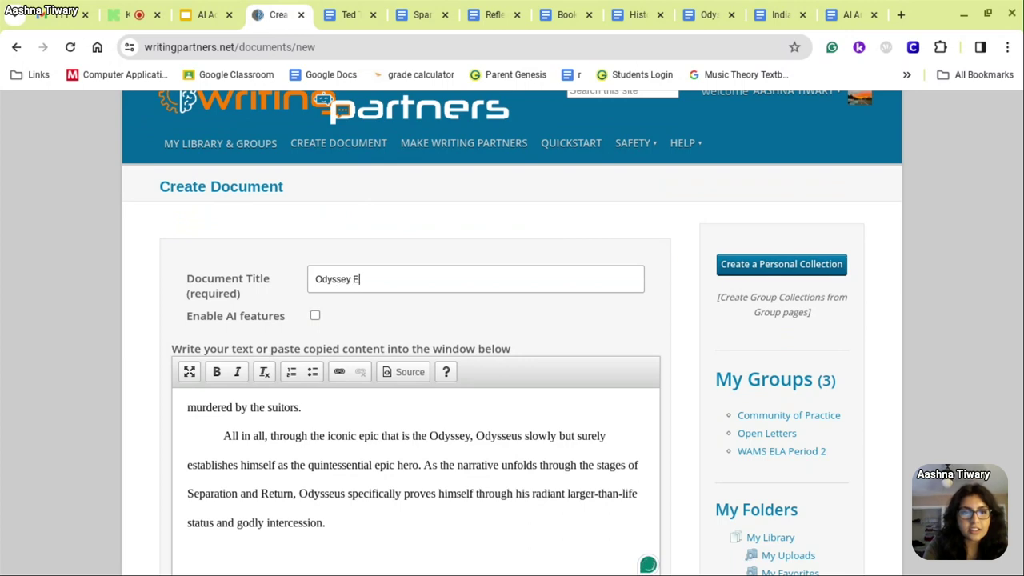
pyautogui.write('ssay')
pyautogui.click(315, 315)
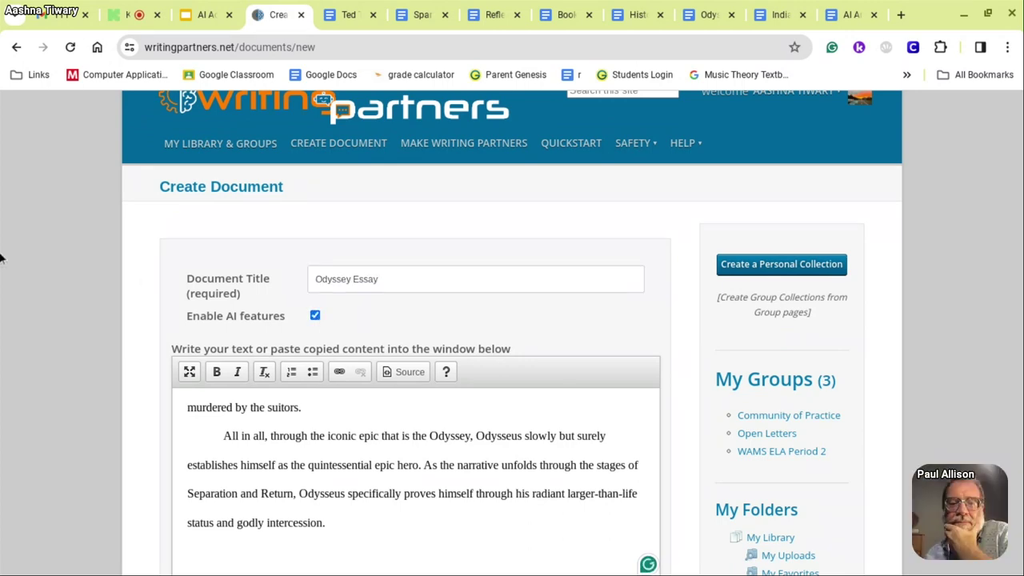
# Upload the Odyssey Essay, save it from the preview, and open the finished online document.
pyautogui.scroll(-4, 511, 360)
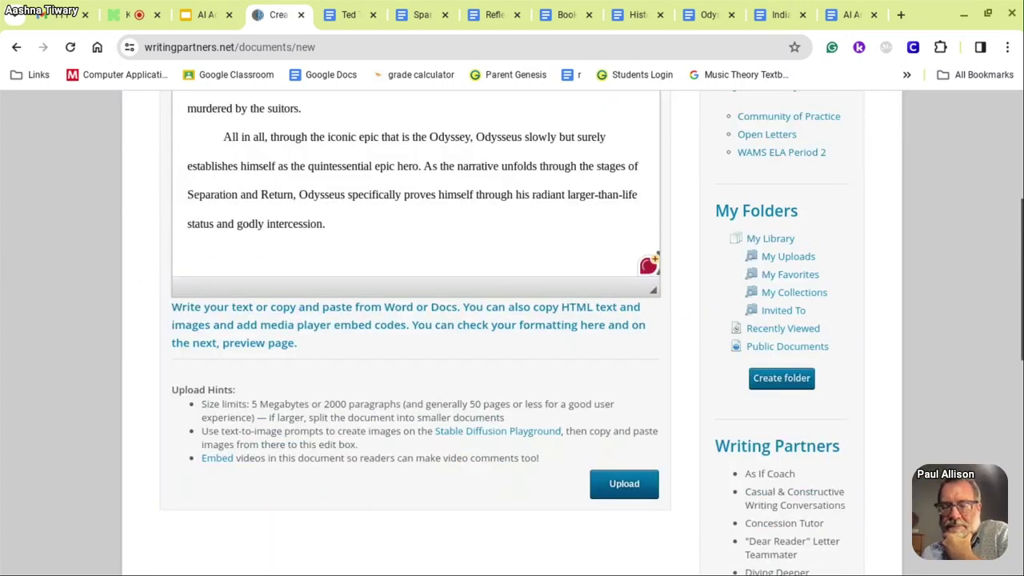
pyautogui.click(607, 483)
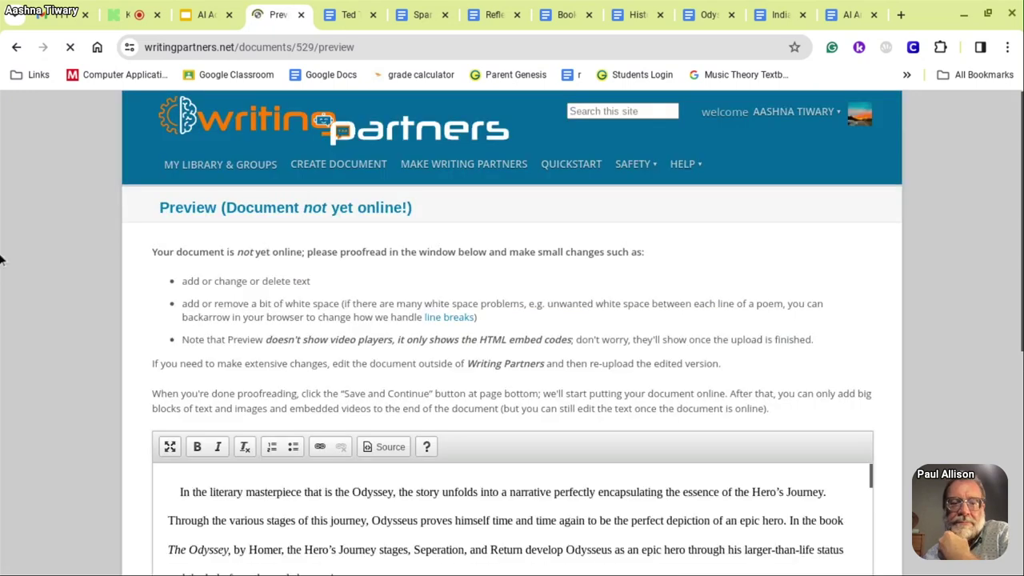
pyautogui.scroll(-2, 512, 331)
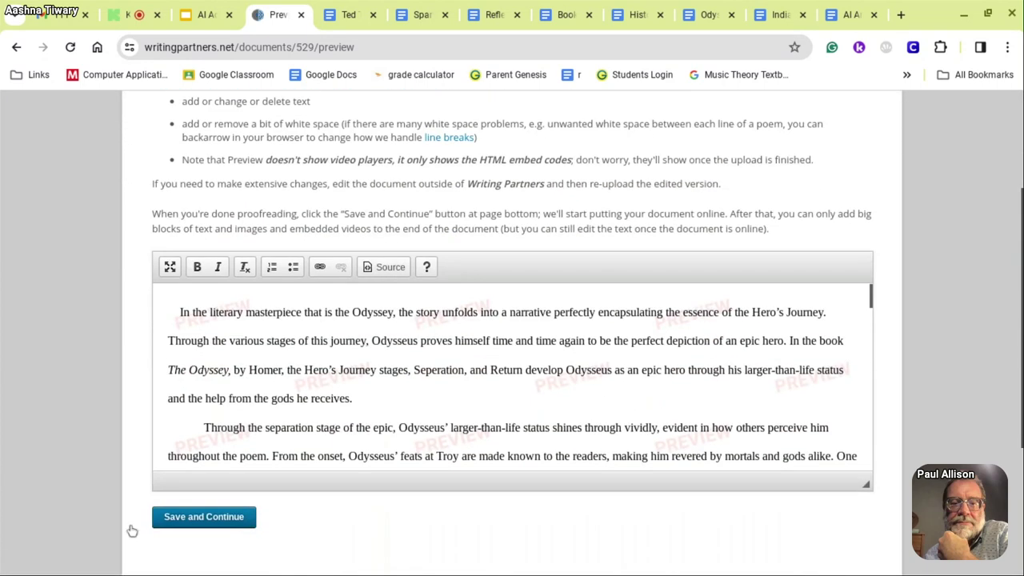
pyautogui.click(233, 517)
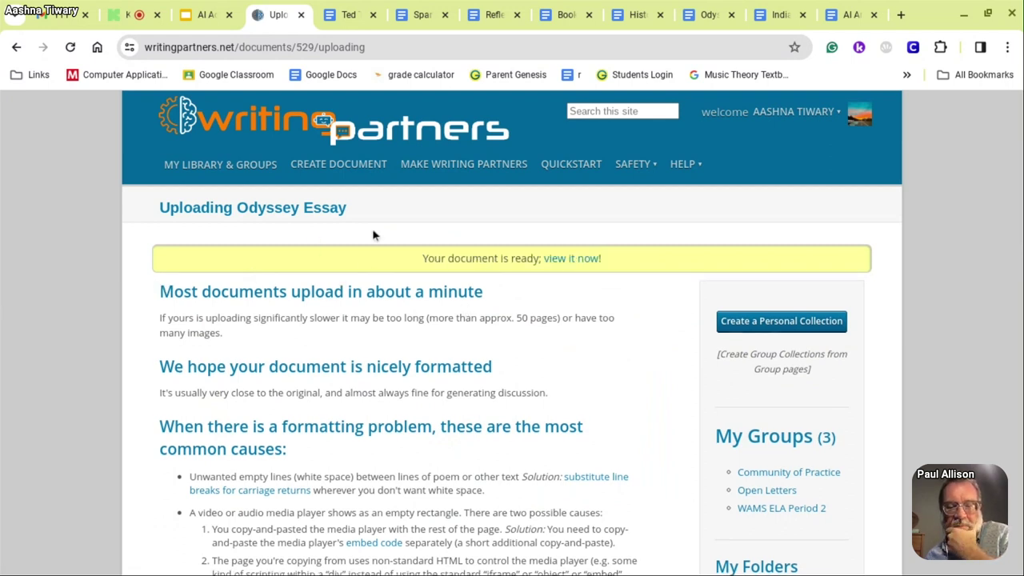
pyautogui.click(566, 261)
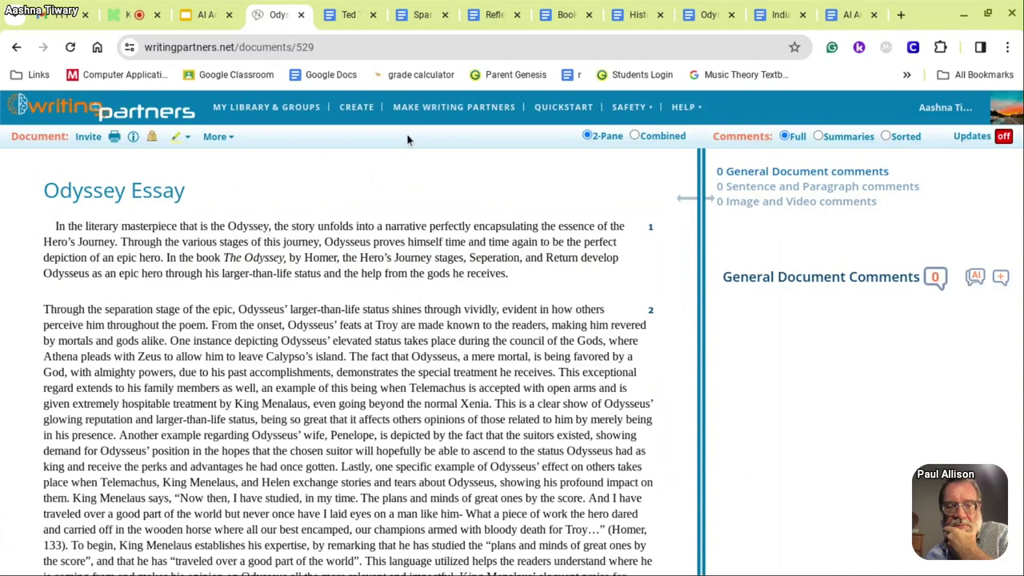
# Start a new writing partner and name it "English Teacher".
pyautogui.click(453, 111)
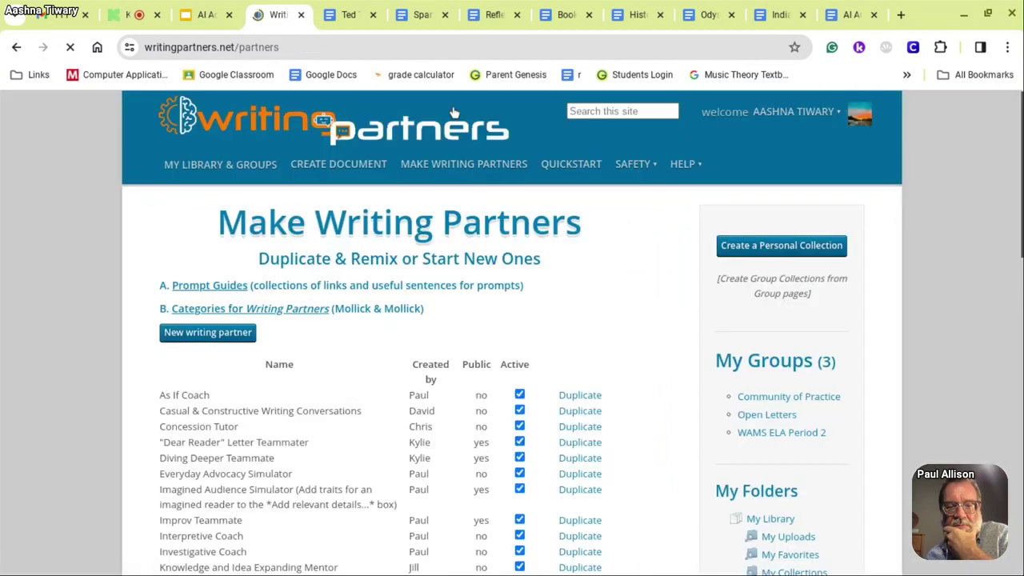
pyautogui.click(203, 334)
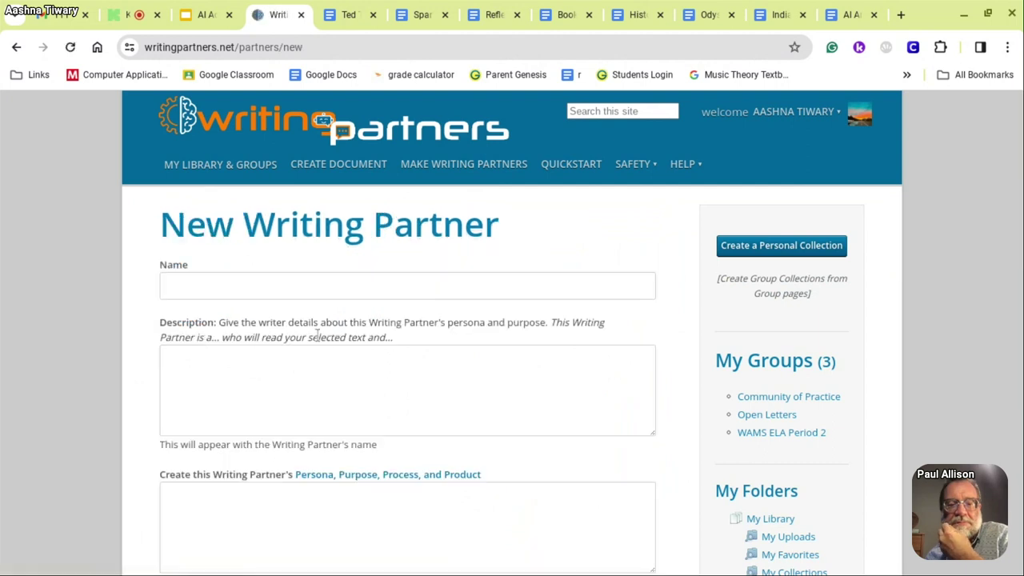
pyautogui.click(278, 287)
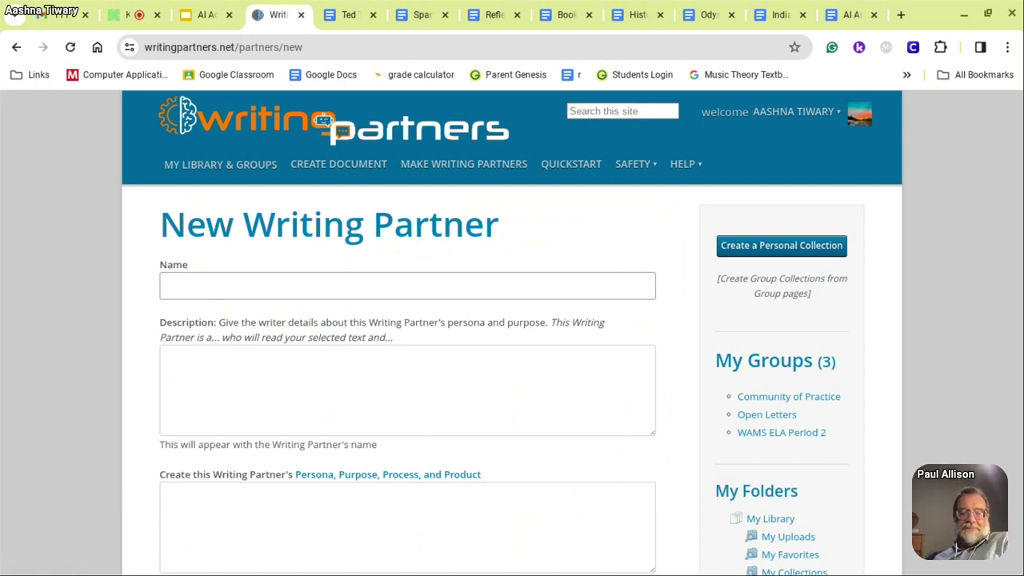
pyautogui.write('English ')
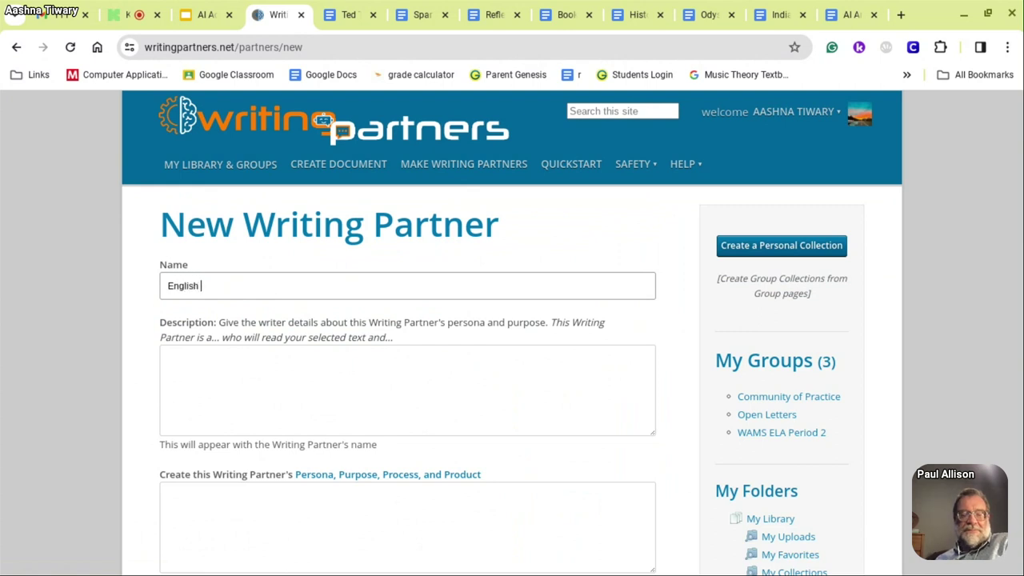
pyautogui.write('Teacher')
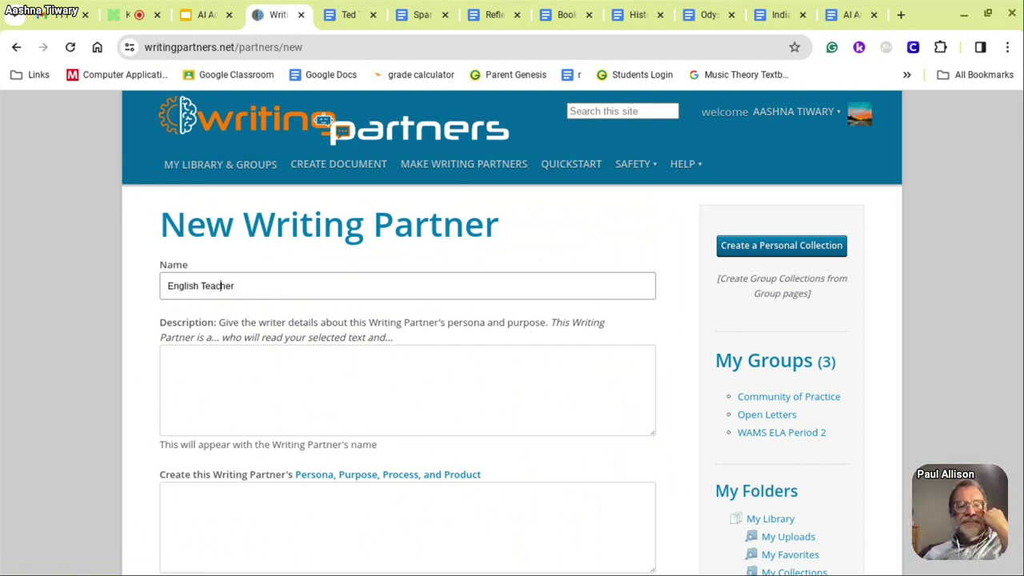
# Enter the description "This Writing Partner is an Honors English 9 teacher who will read my piece and be able to give me criticisms and feedback".
pyautogui.click(206, 403)
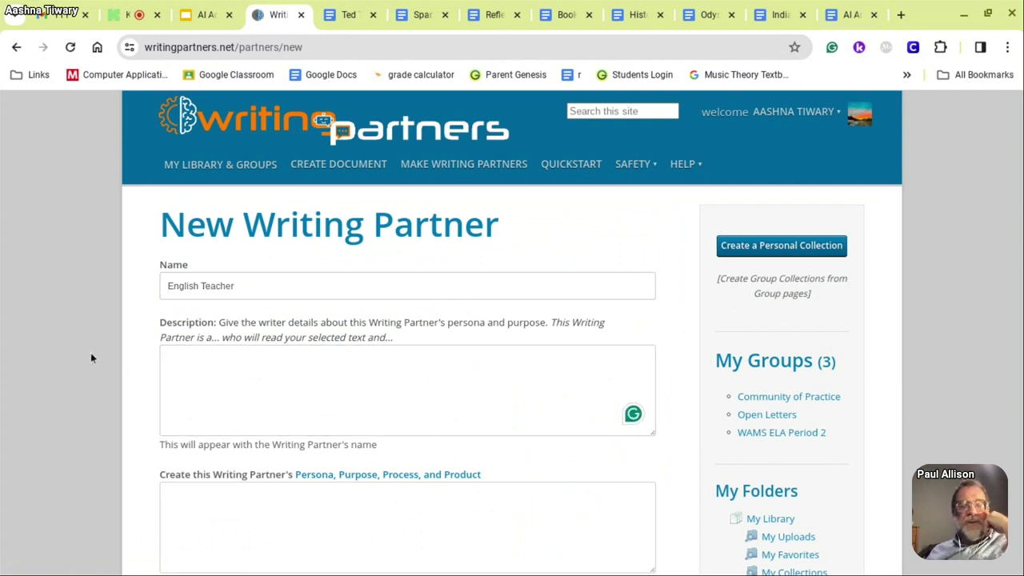
pyautogui.click(282, 387)
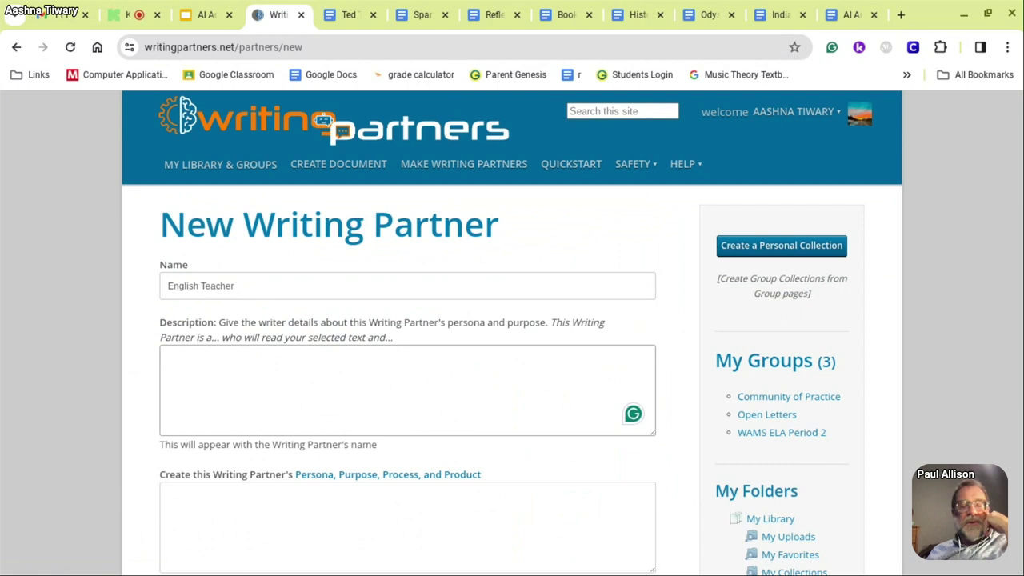
pyautogui.write('This W')
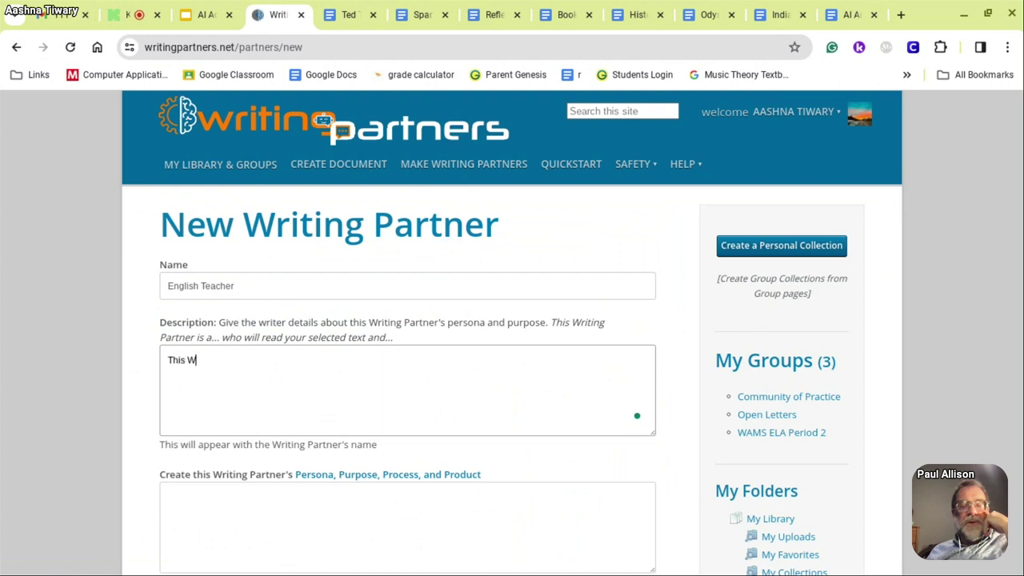
pyautogui.write('riting Partner is an Honor')
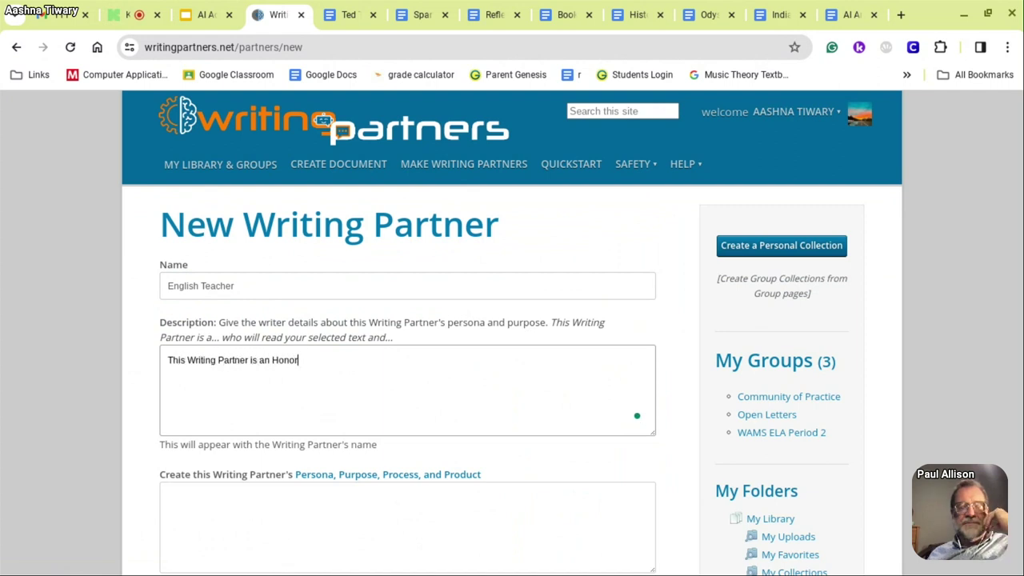
pyautogui.write('s English 9')
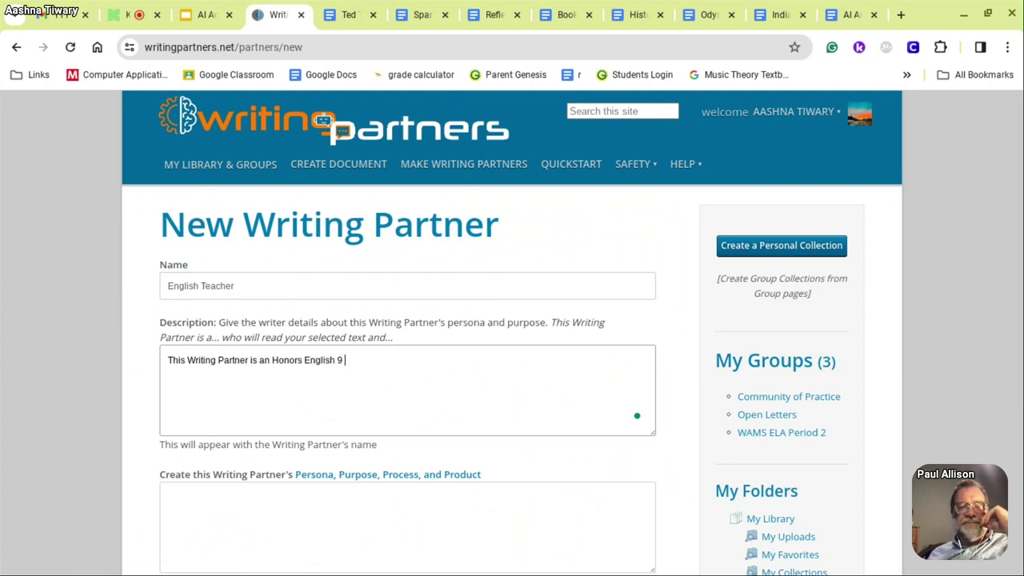
pyautogui.write(' teacher')
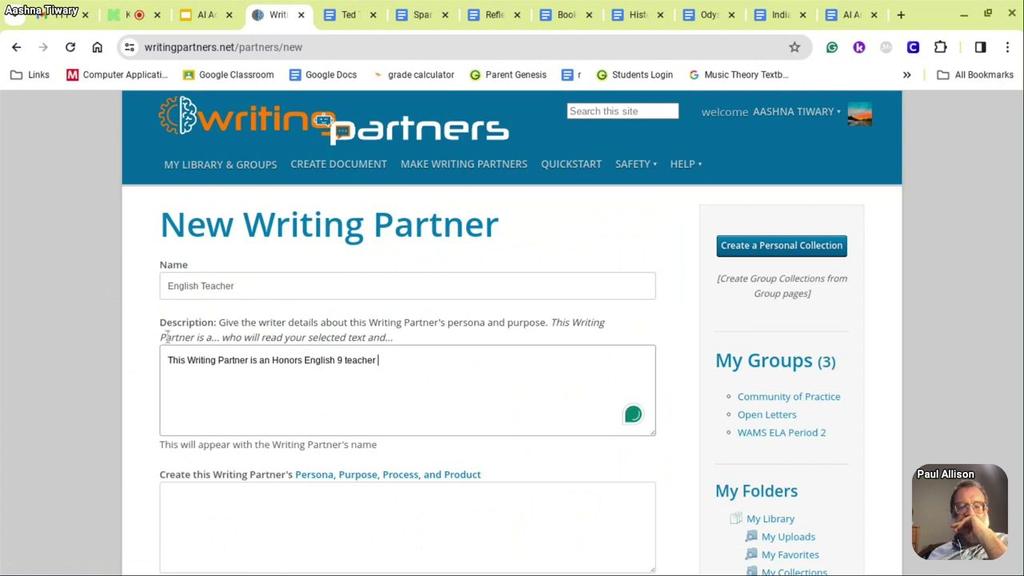
pyautogui.write(' who will rea')
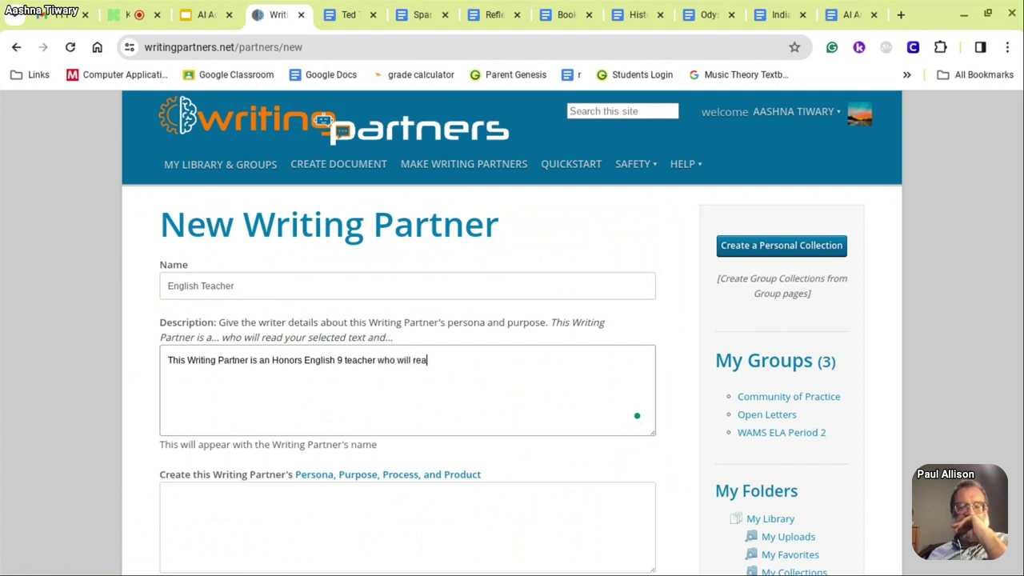
pyautogui.write('d my piece and be bale t')
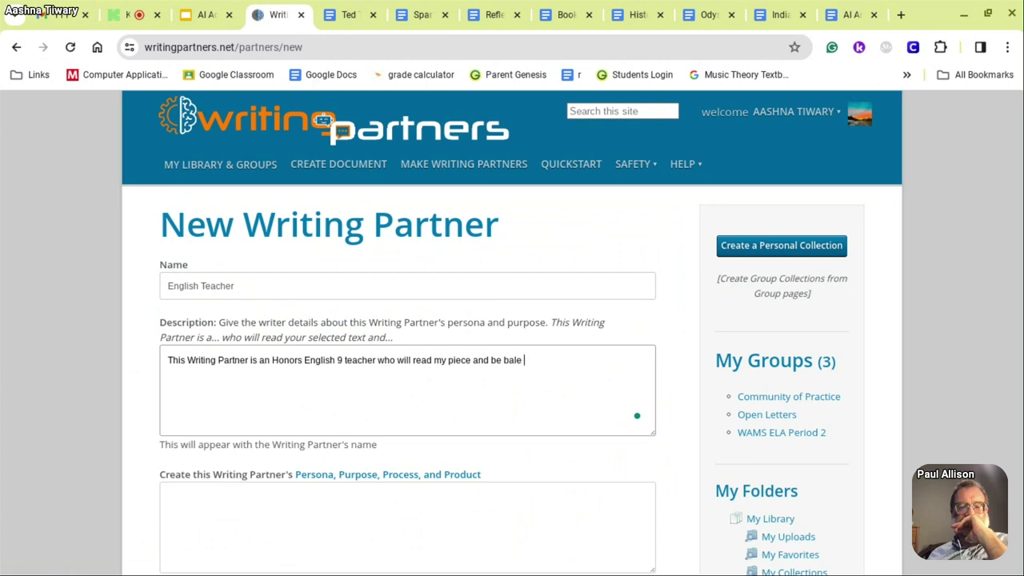
pyautogui.press('BackSpace')
pyautogui.write('able to give me criticisms and ')
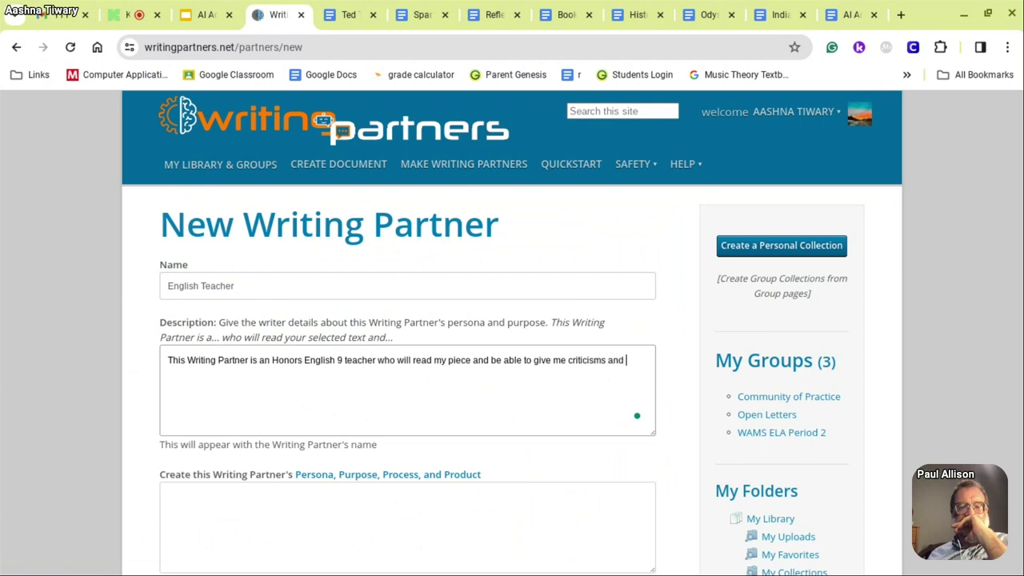
pyautogui.write('feedbak')
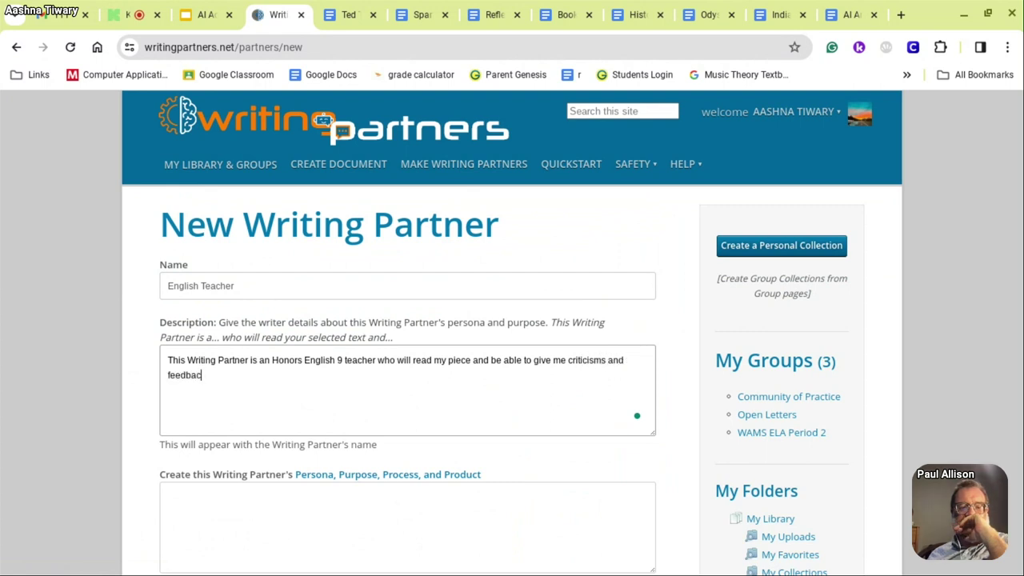
# Insert the word "specific" before "criticisms" in the writing partner's description.
pyautogui.click(566, 359)
pyautogui.write('spec')
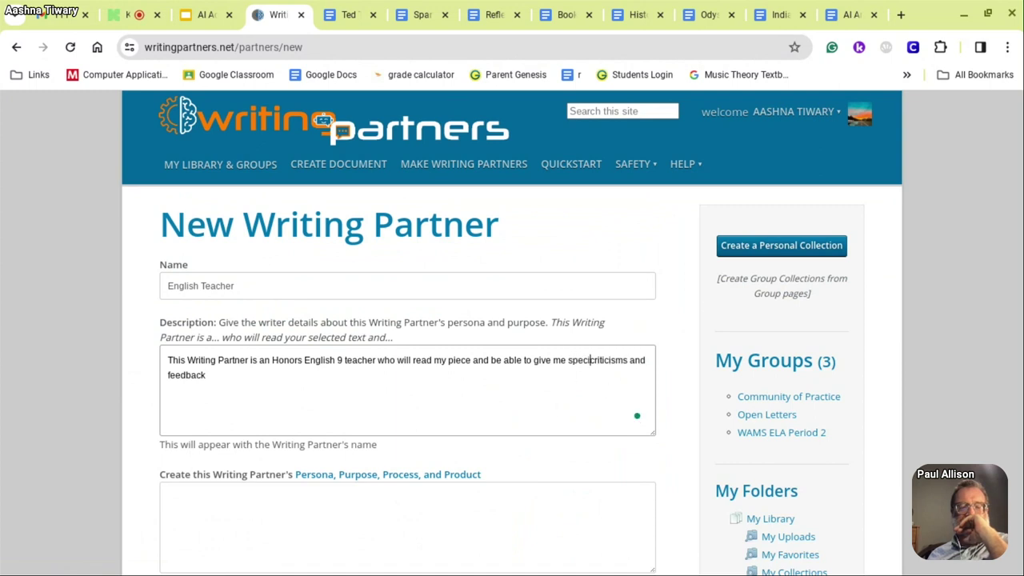
pyautogui.write('i')
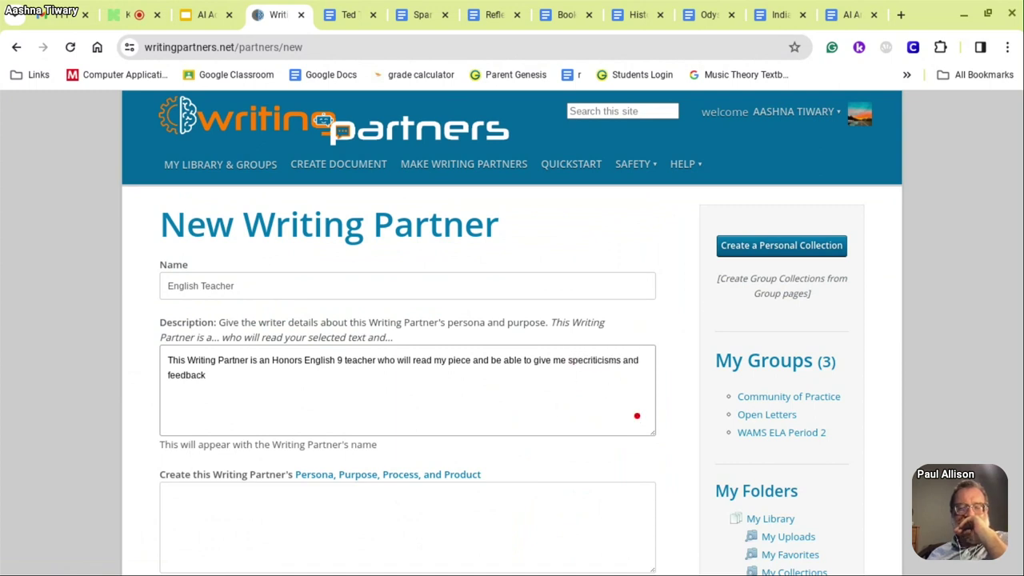
pyautogui.write('fic c')
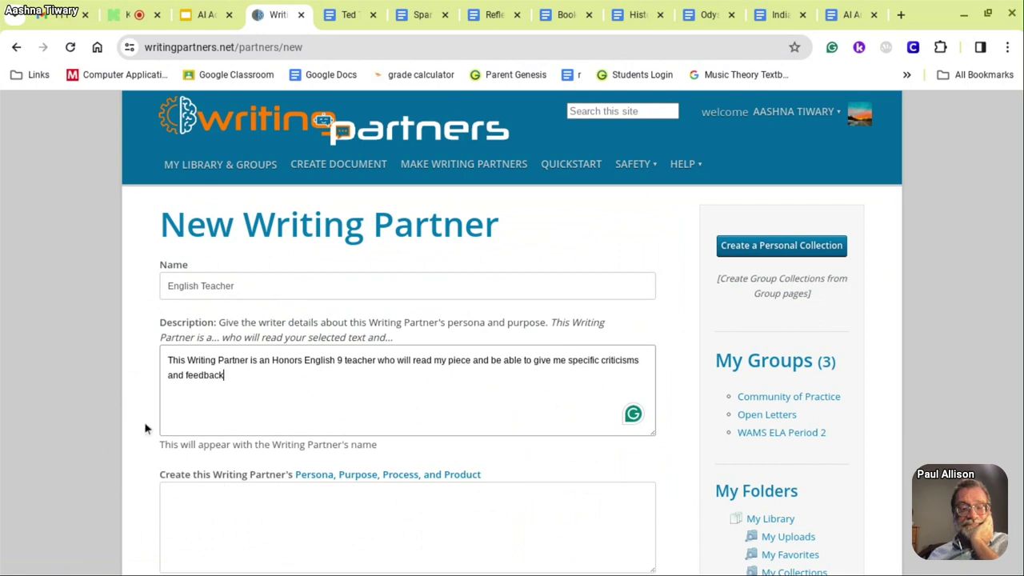
# Extend the end of the writing partner's description with "as well as suggestions on how to fix them.".
pyautogui.click(54, 363)
pyautogui.scroll(-2, 55, 363)
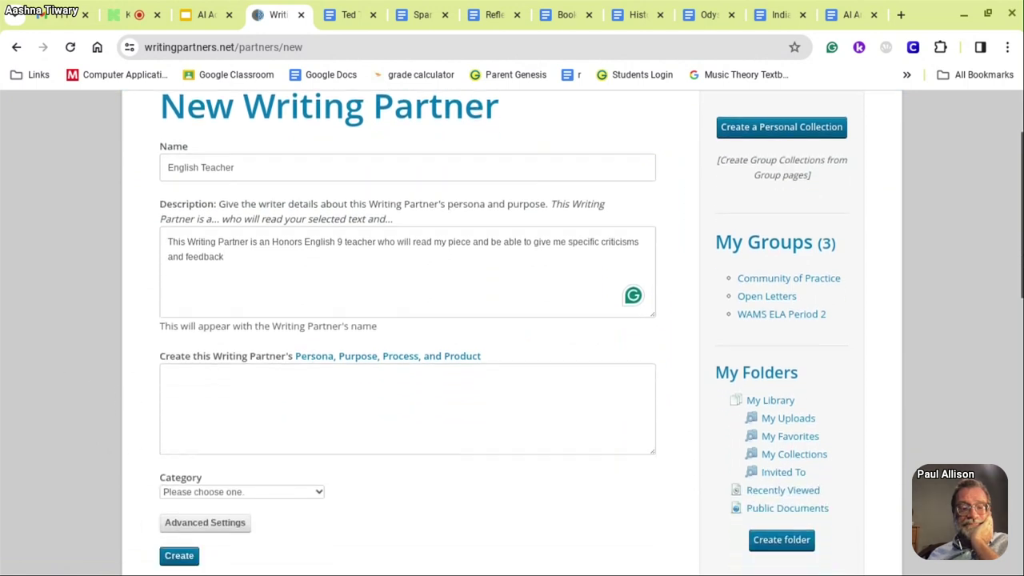
pyautogui.click(248, 254)
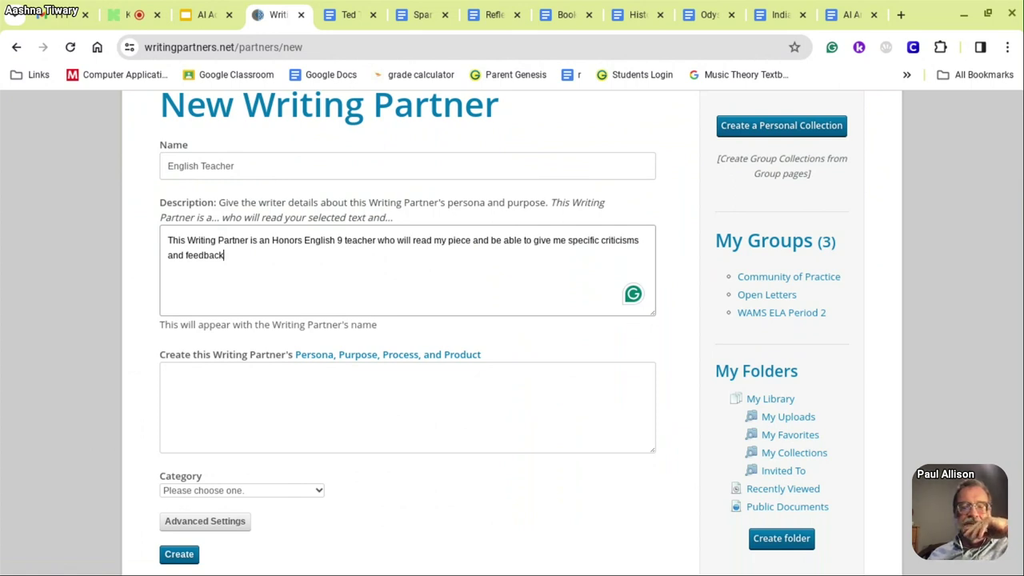
pyautogui.write('as ')
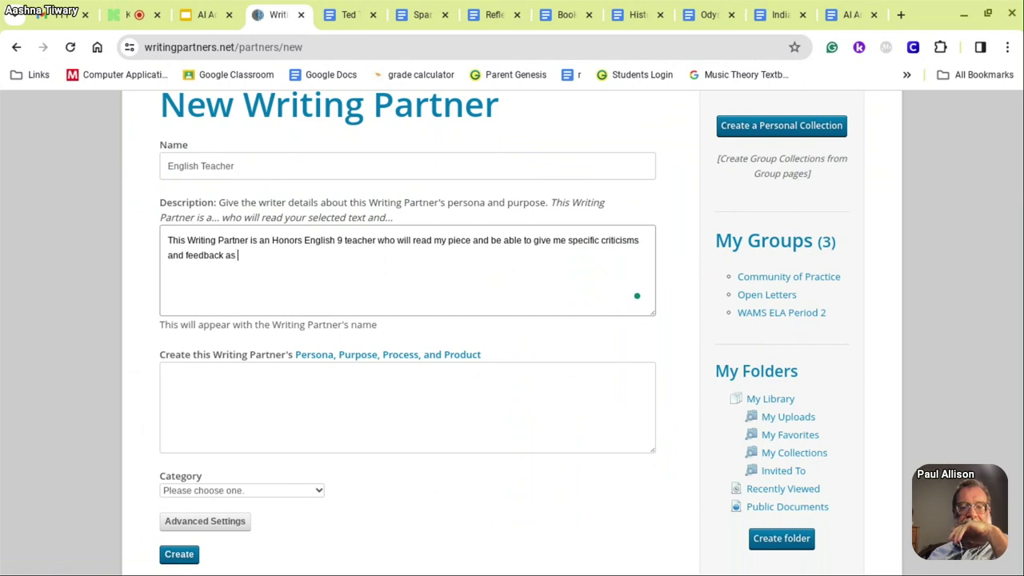
pyautogui.write('well as sugges')
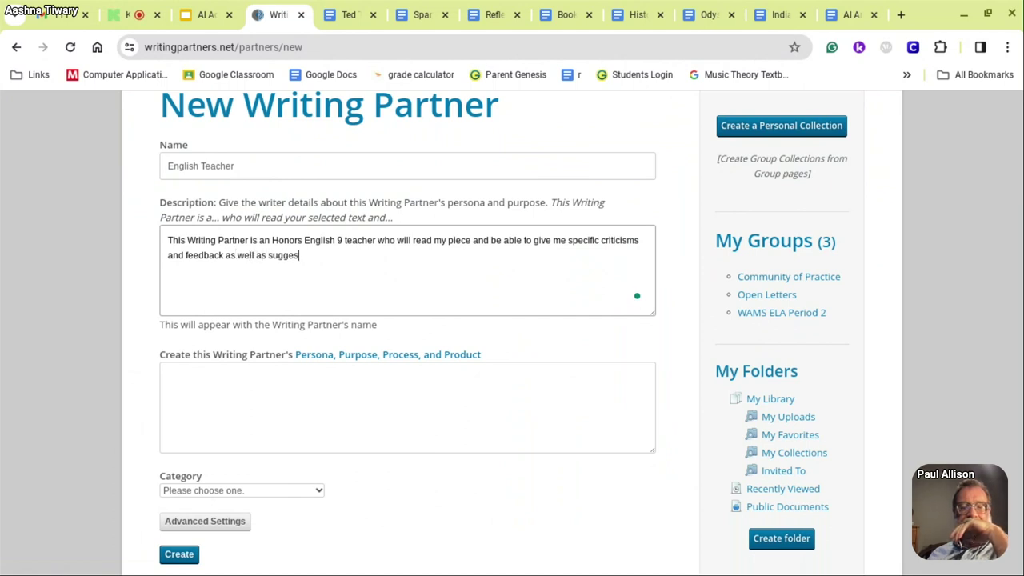
pyautogui.write('tions on how to ')
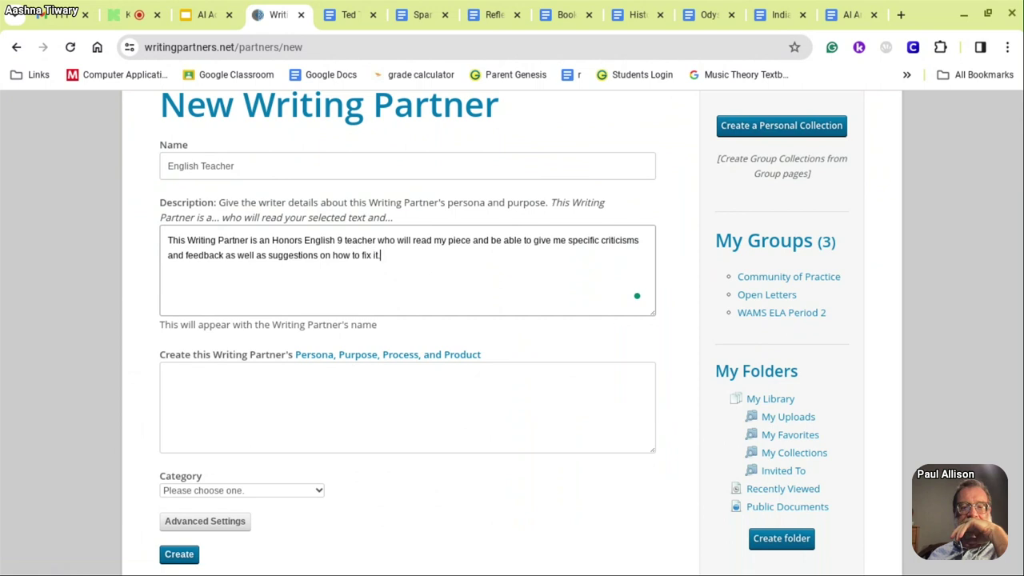
pyautogui.write('fix them')
pyautogui.click(333, 385)
pyautogui.click(58, 384)
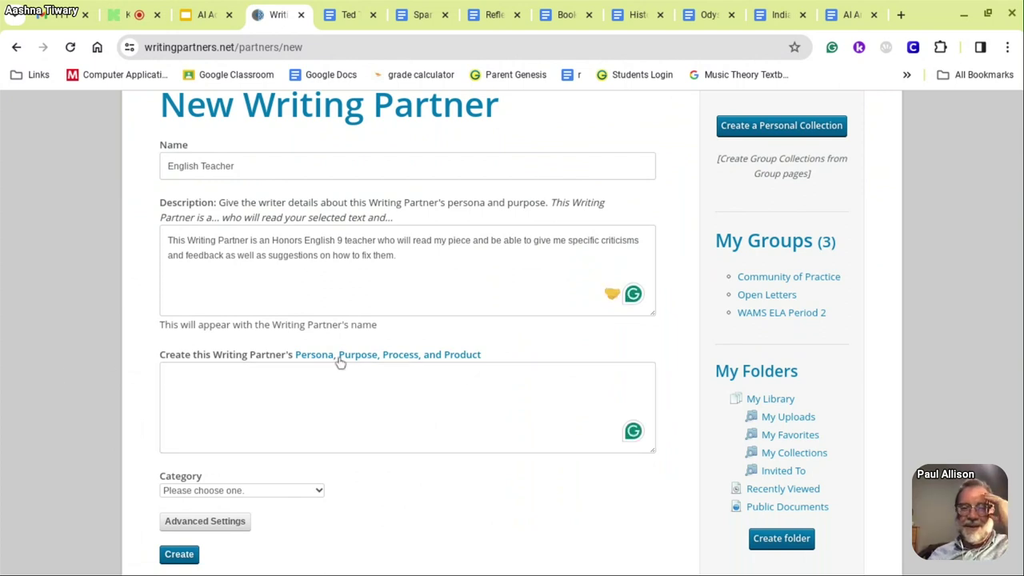
# Copy the whole description text into the empty Persona, Purpose, Process, and Product field.
pyautogui.click(167, 411)
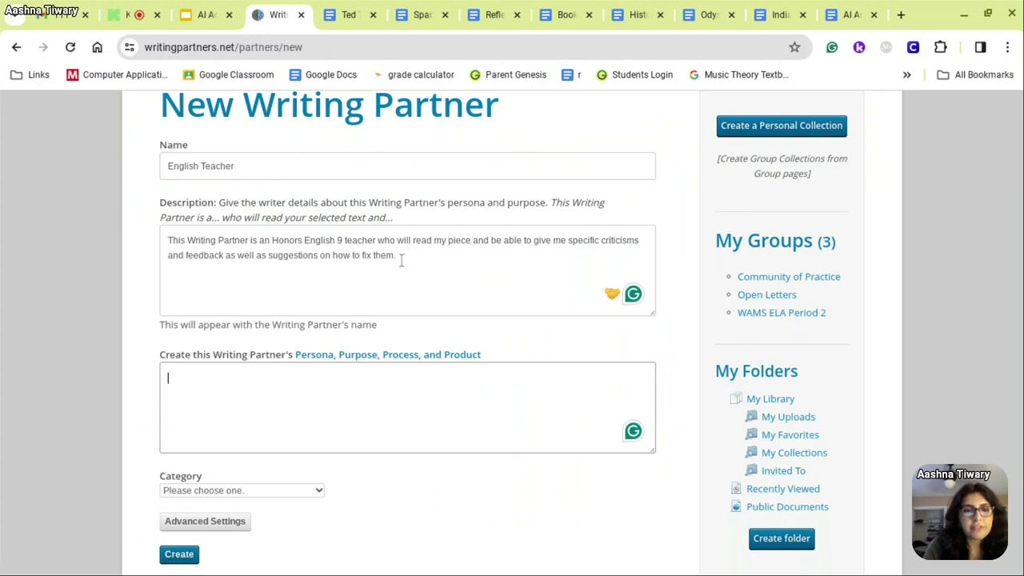
pyautogui.moveTo(400, 258); pyautogui.dragTo(78, 124)
pyautogui.hotkey('ctrl', 'c')
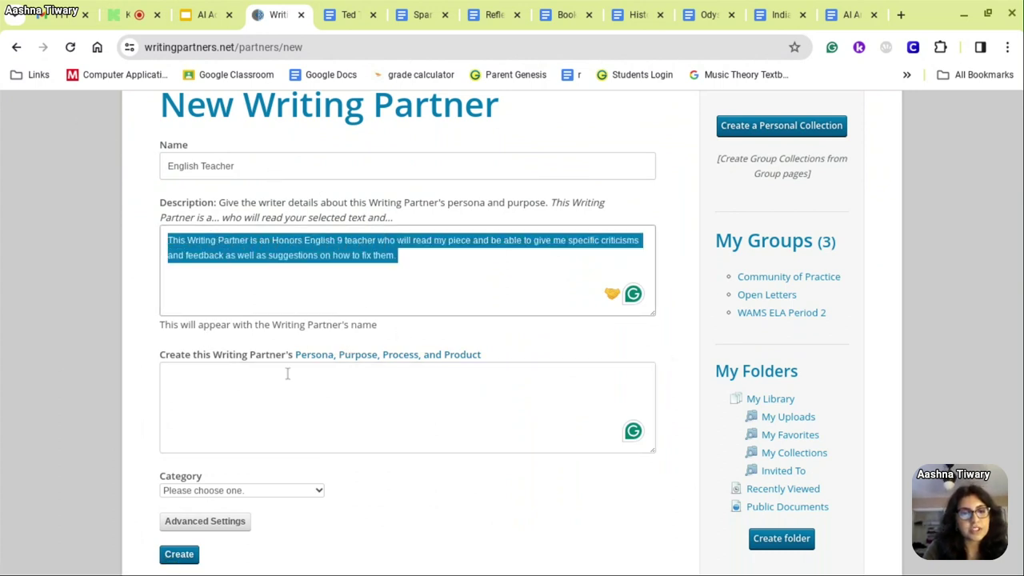
pyautogui.click(248, 389)
pyautogui.hotkey('ctrl', 'v')
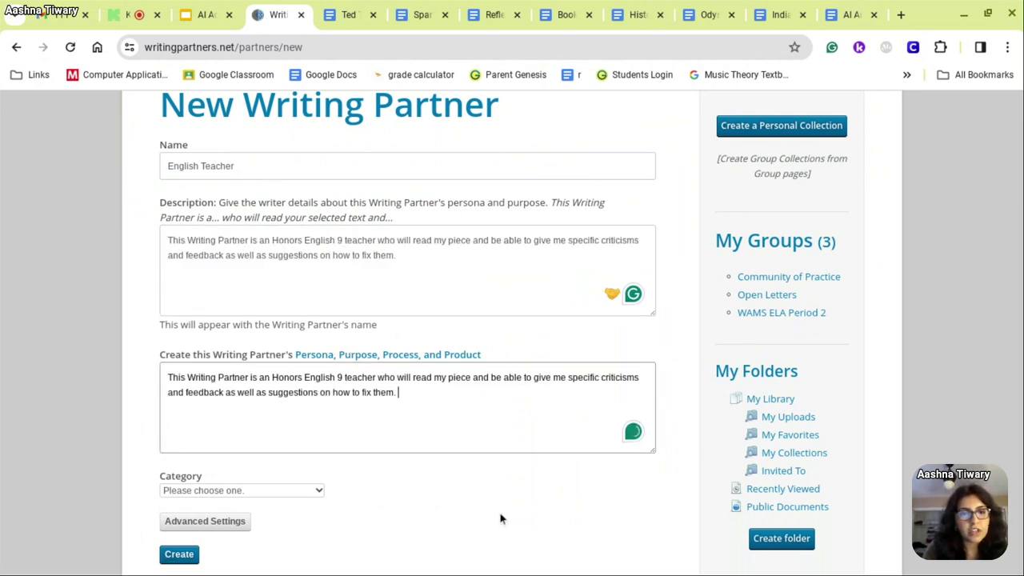
# Add a separate paragraph below the copied text: "This Writing Partner's purpose is to identify weak areas in my writing and help me fix them".
pyautogui.press('Return')
pyautogui.press('Return')
pyautogui.write('This Wr')
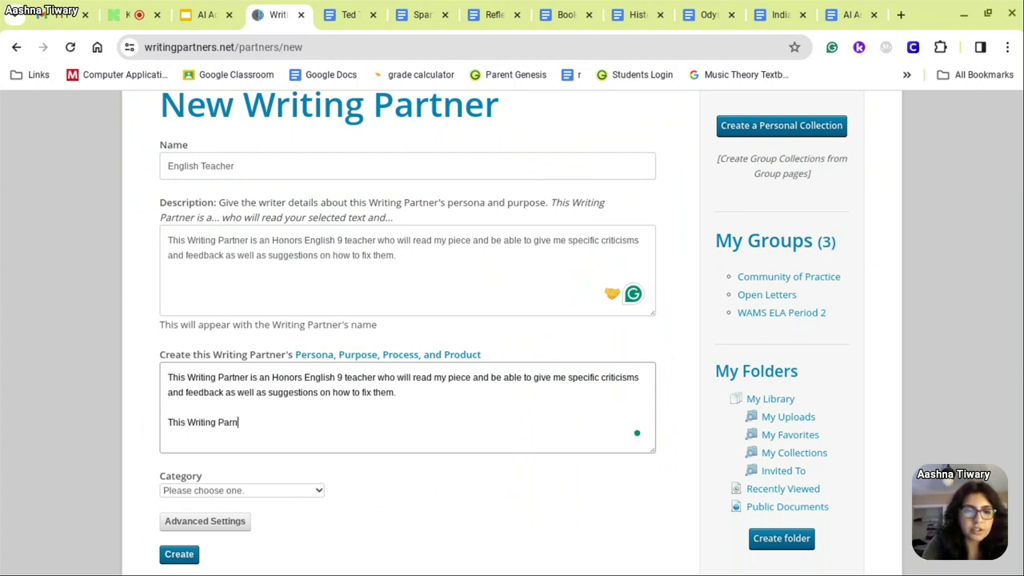
pyautogui.write("iting Partner's")
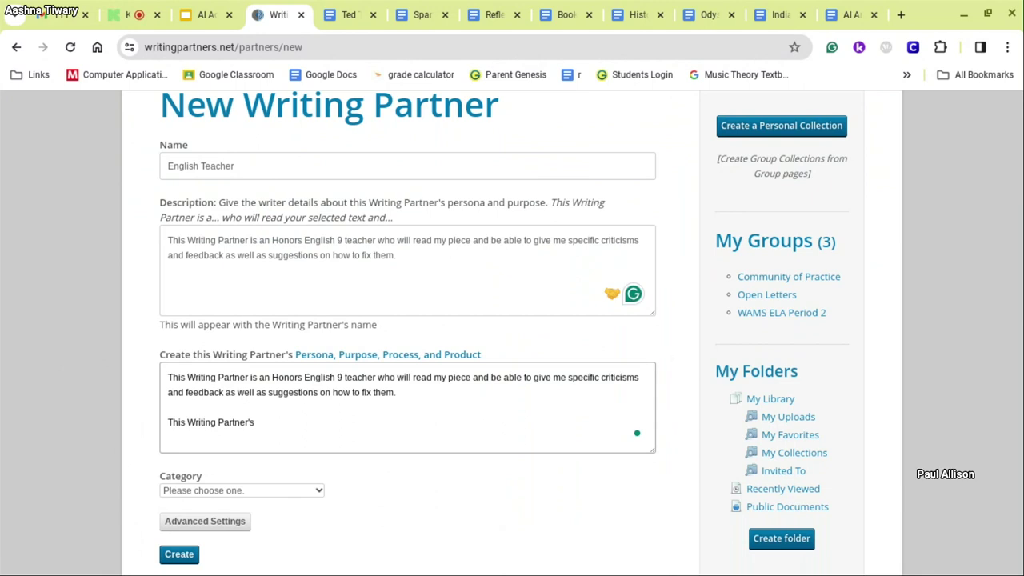
pyautogui.write(' pus')
pyautogui.write('pose')
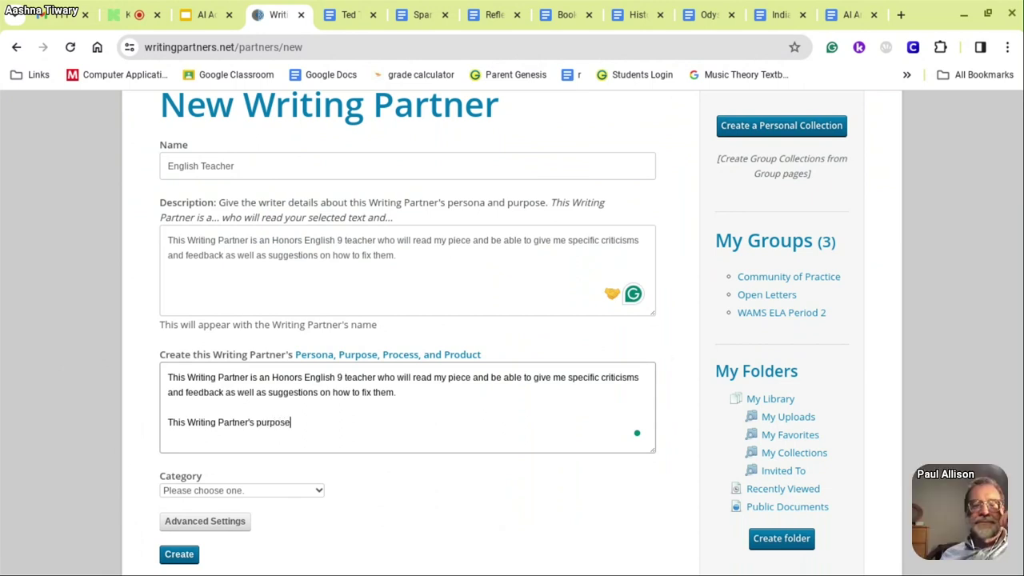
pyautogui.write(' is to')
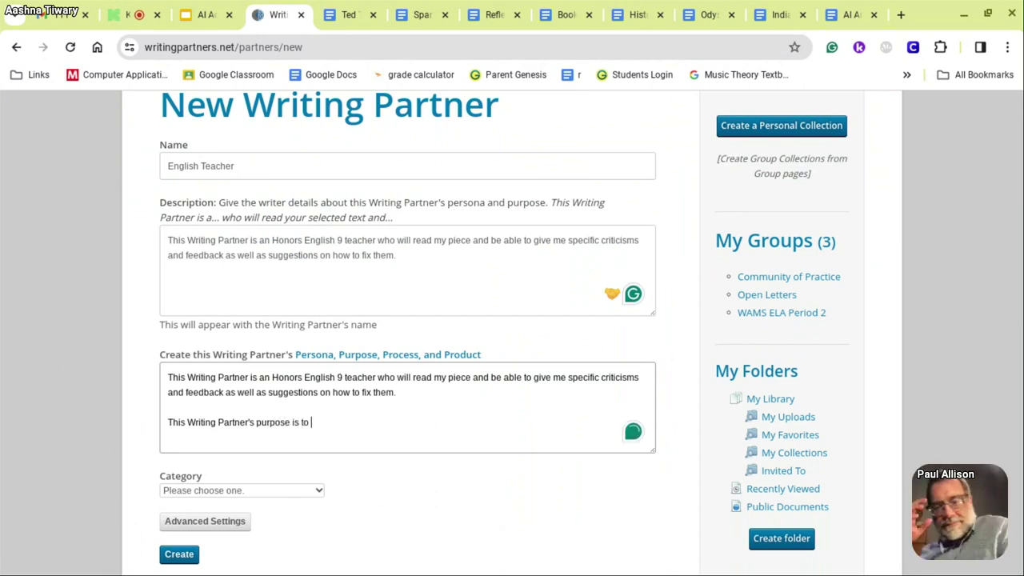
pyautogui.write(' iden')
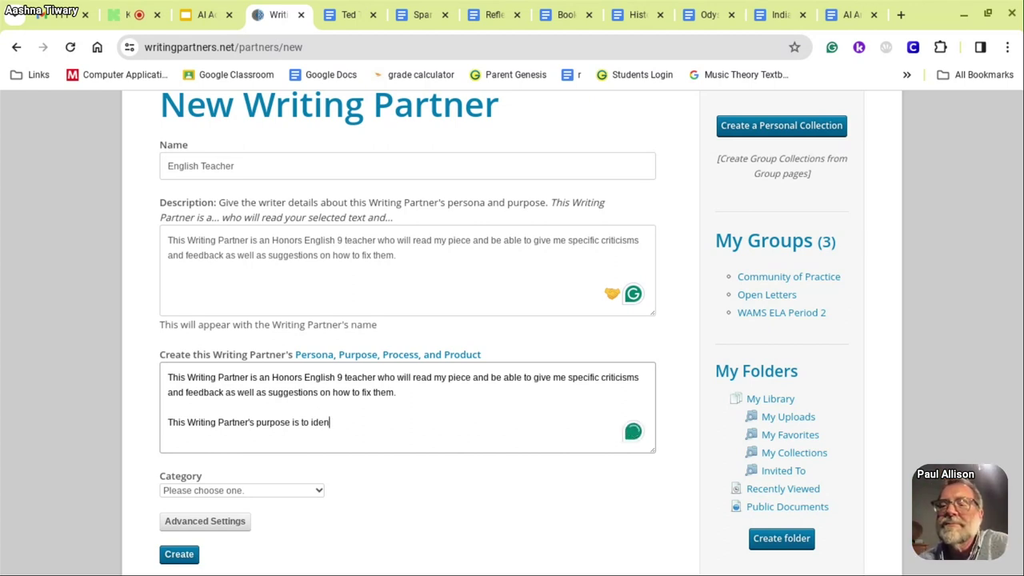
pyautogui.write('tify weak are')
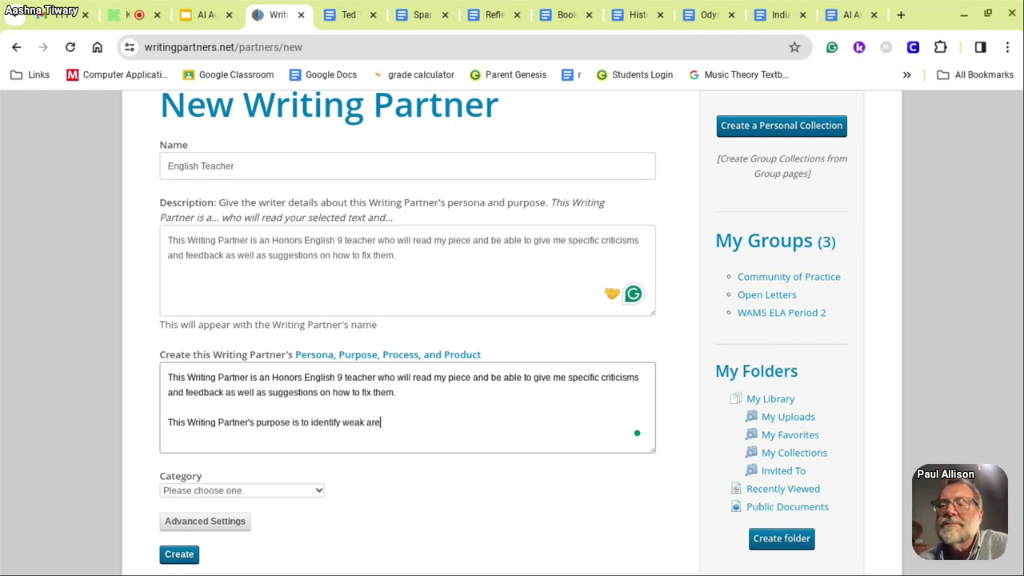
pyautogui.write('as in my writing')
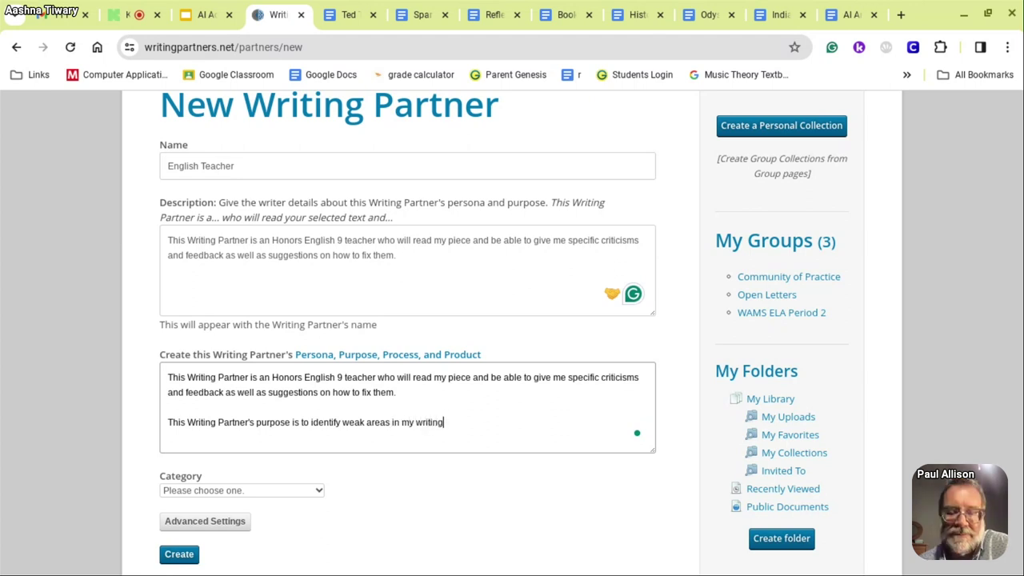
pyautogui.write(' and h')
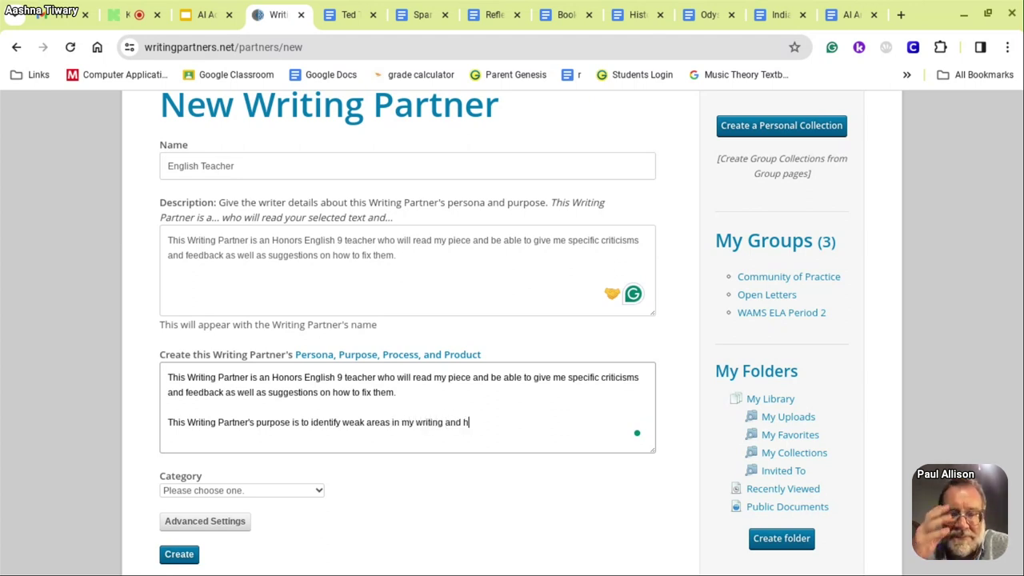
pyautogui.write('elp me fix them')
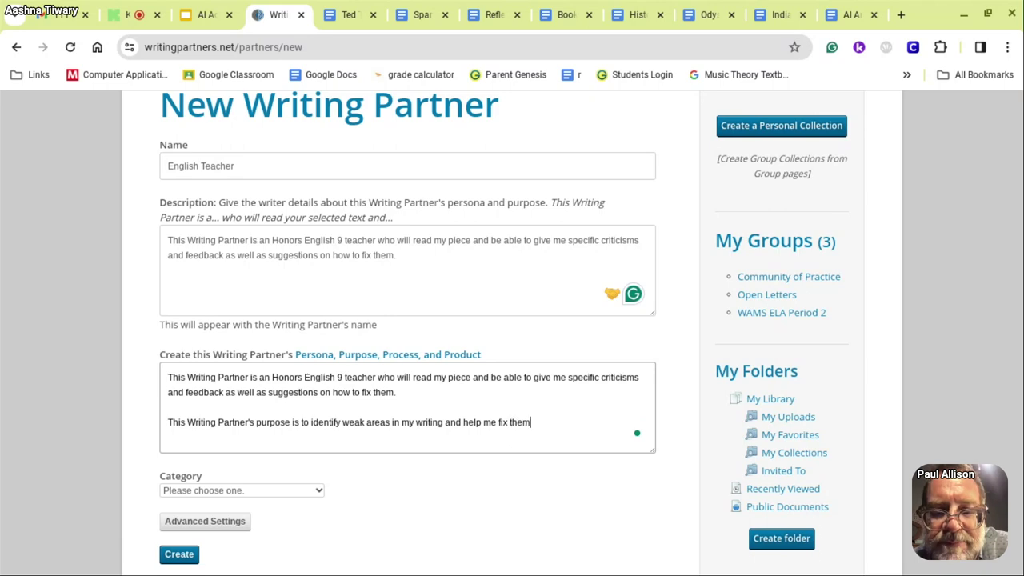
# Consult the guiding questions on persona, purpose, process and product, and begin a third paragraph with "This Writing Partner".
pyautogui.click(406, 356)
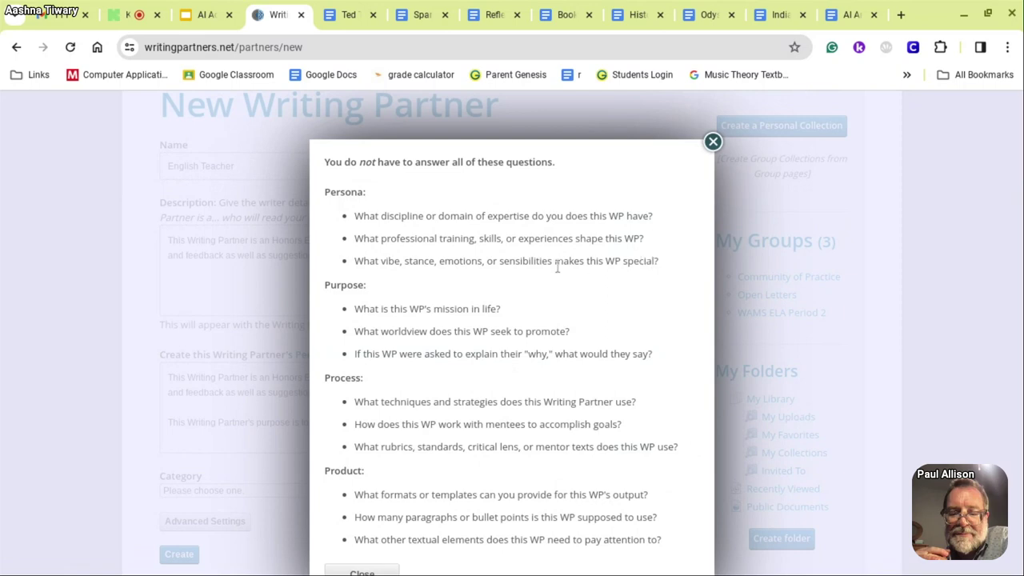
pyautogui.click(713, 142)
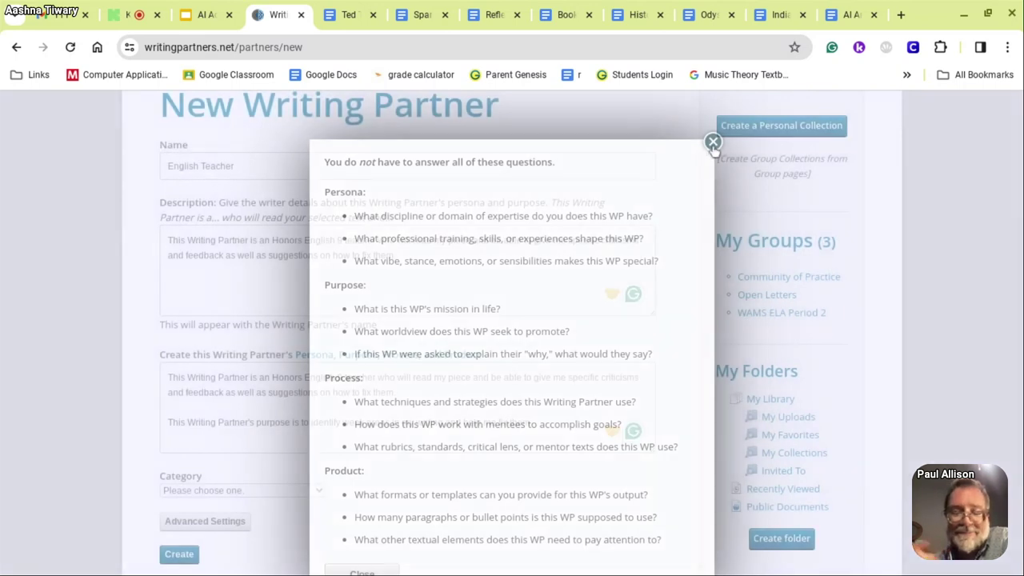
pyautogui.click(557, 429)
pyautogui.press('Return')
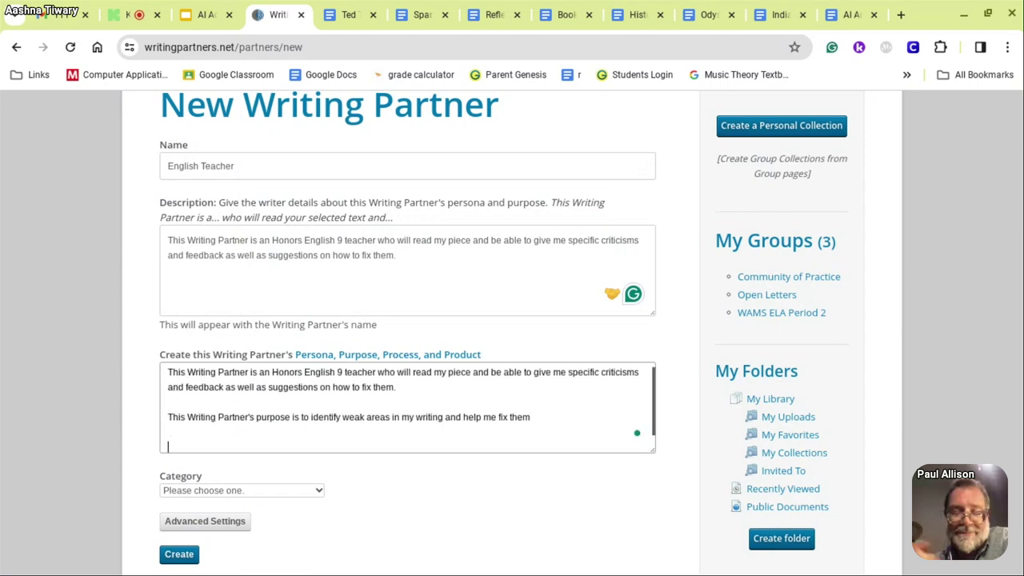
pyautogui.write('This')
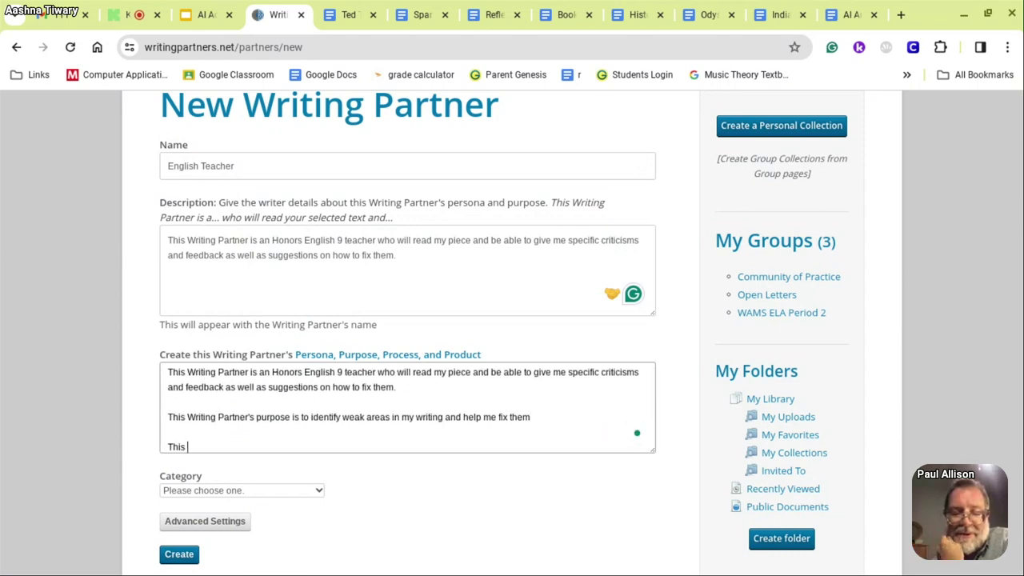
pyautogui.write(' Writing')
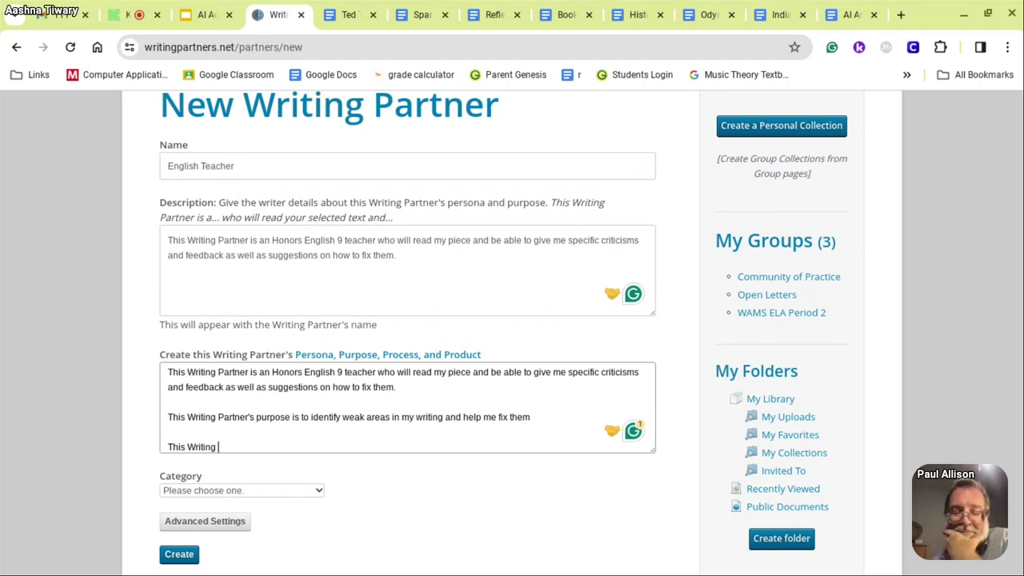
pyautogui.write('Parn')
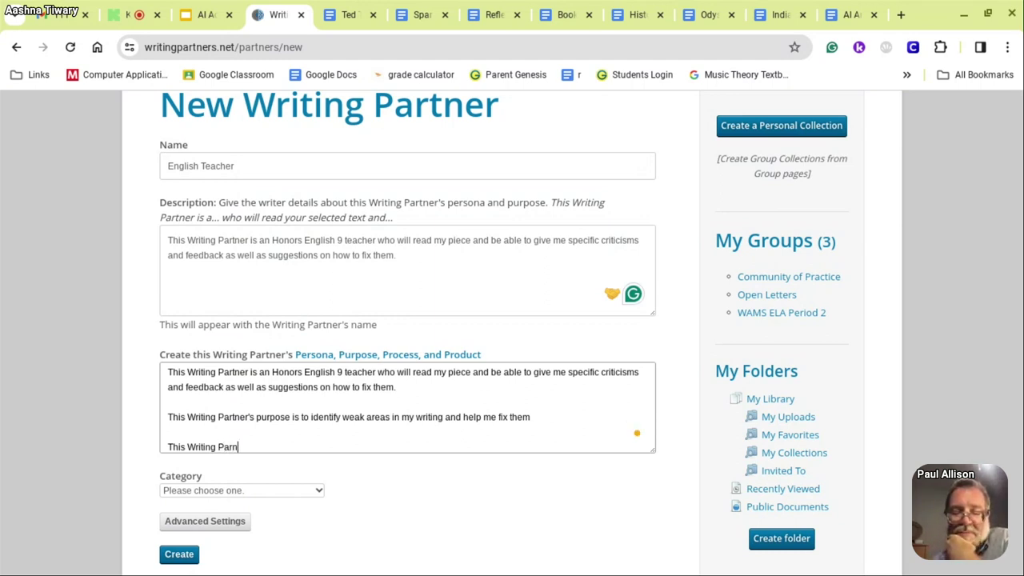
pyautogui.press('BackSpace')
pyautogui.write("tner's")
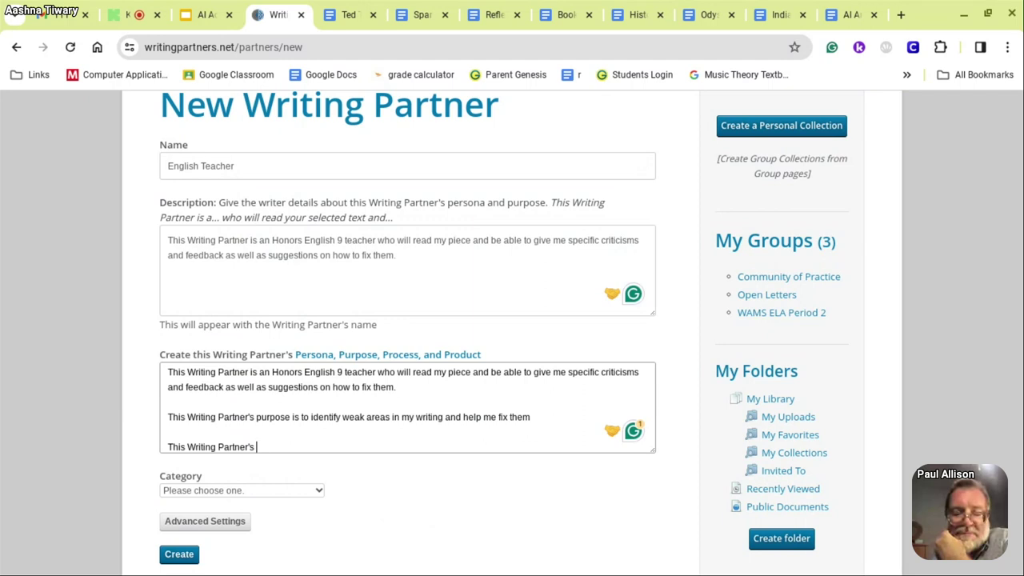
pyautogui.press('BackSpace')
pyautogui.press('BackSpace')
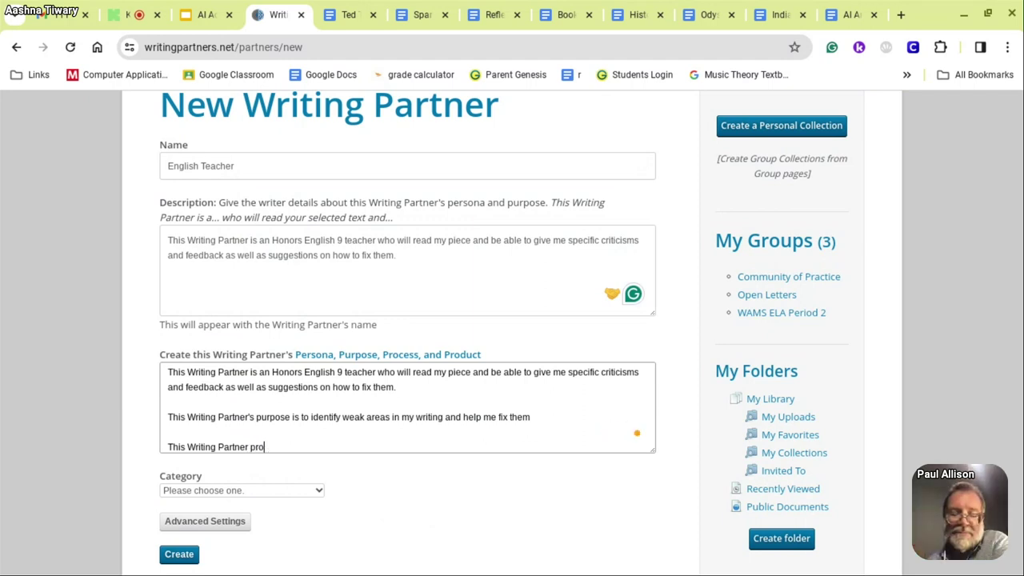
# Continue the third paragraph with "provides thorough and elaborate results when asked questions, and".
pyautogui.write('provides throu')
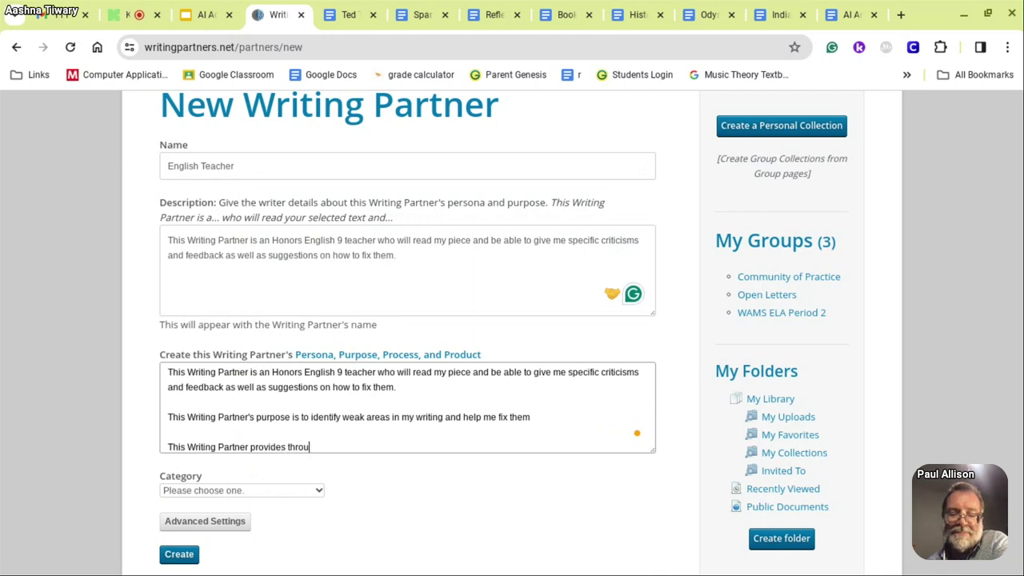
pyautogui.press('BackSpace')
pyautogui.press('BackSpace')
pyautogui.press('BackSpace')
pyautogui.write('orough ')
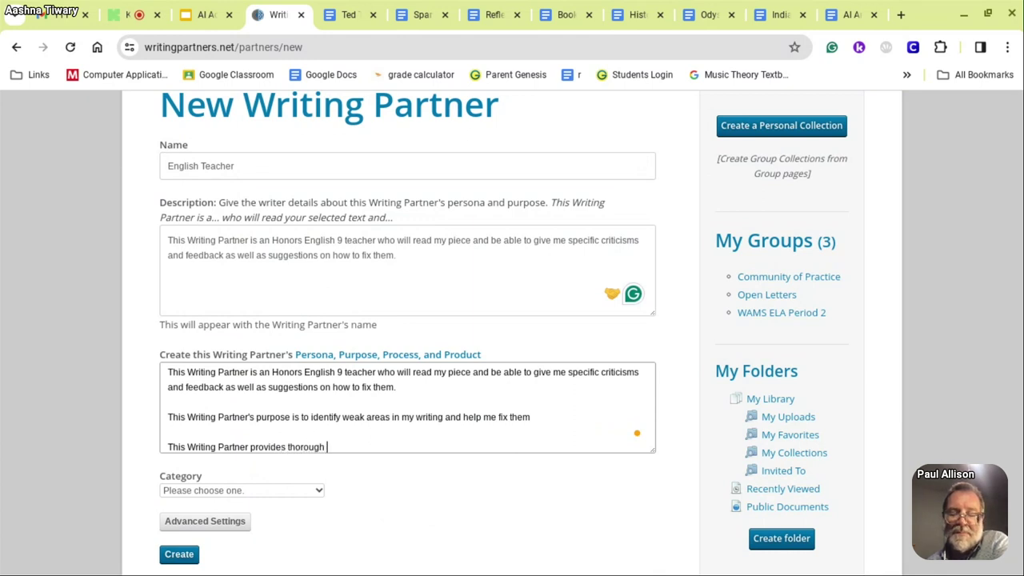
pyautogui.write('and elaborate r')
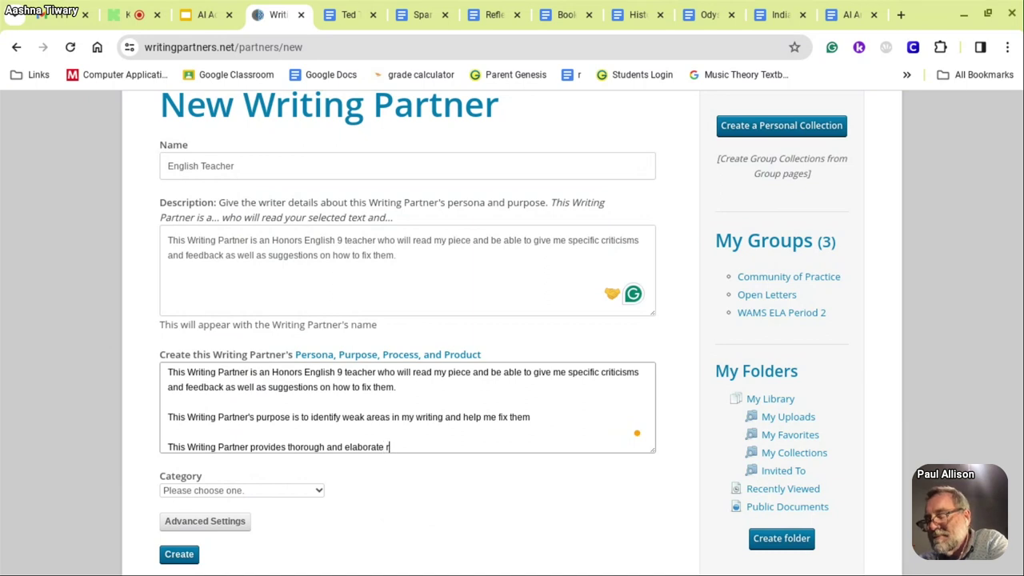
pyautogui.write('esults when asked')
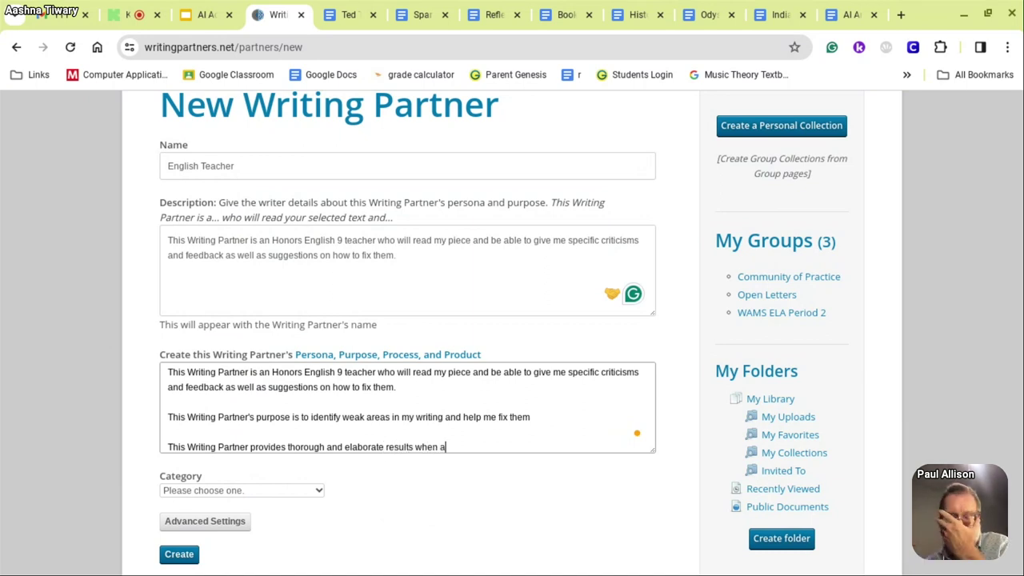
pyautogui.press('BackSpace')
pyautogui.press('BackSpace')
pyautogui.press('BackSpace')
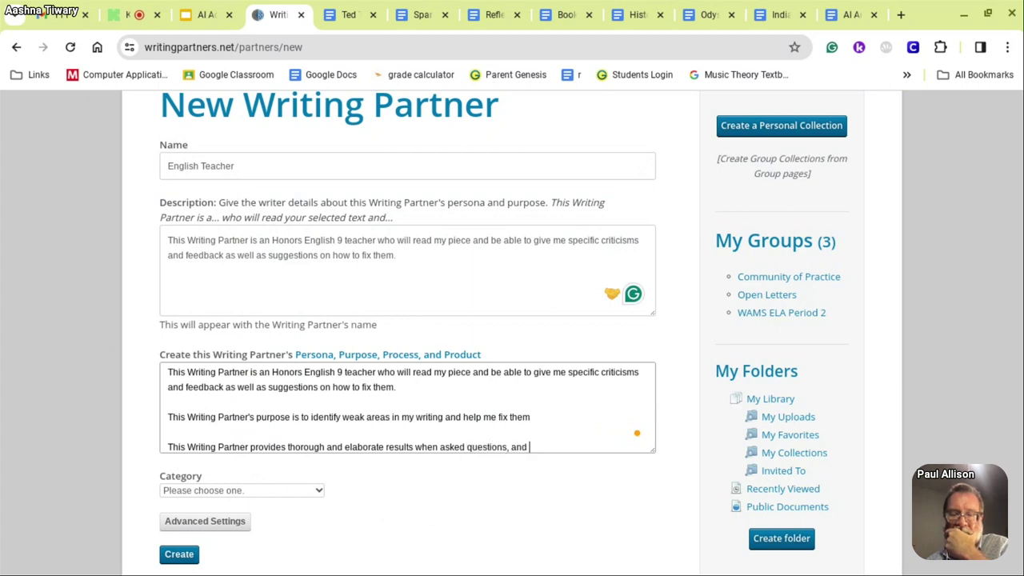
# Finish the third paragraph of the prompt with "can answer follow-up questions regarding my writings.".
pyautogui.write('can ')
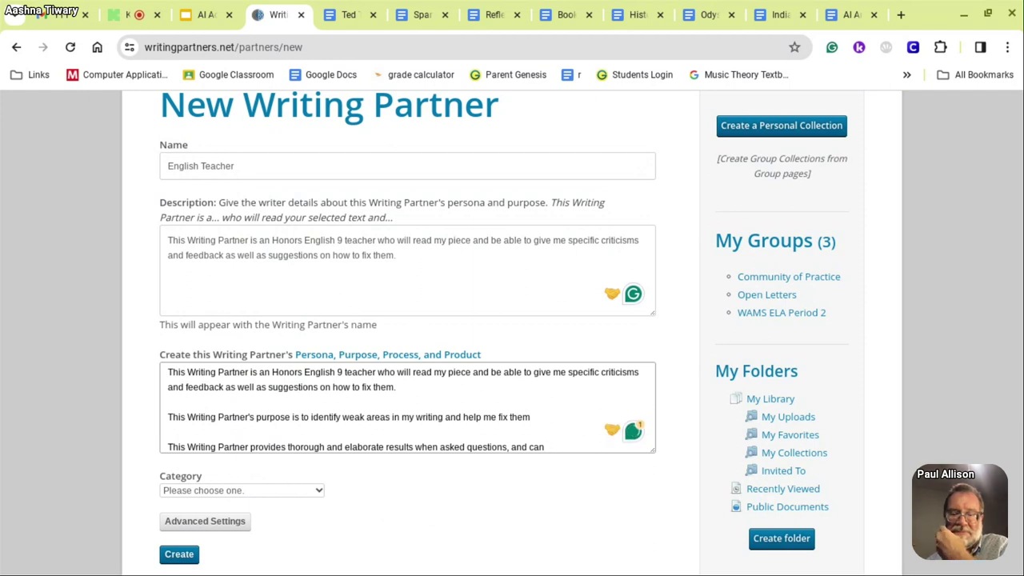
pyautogui.write('answer follow')
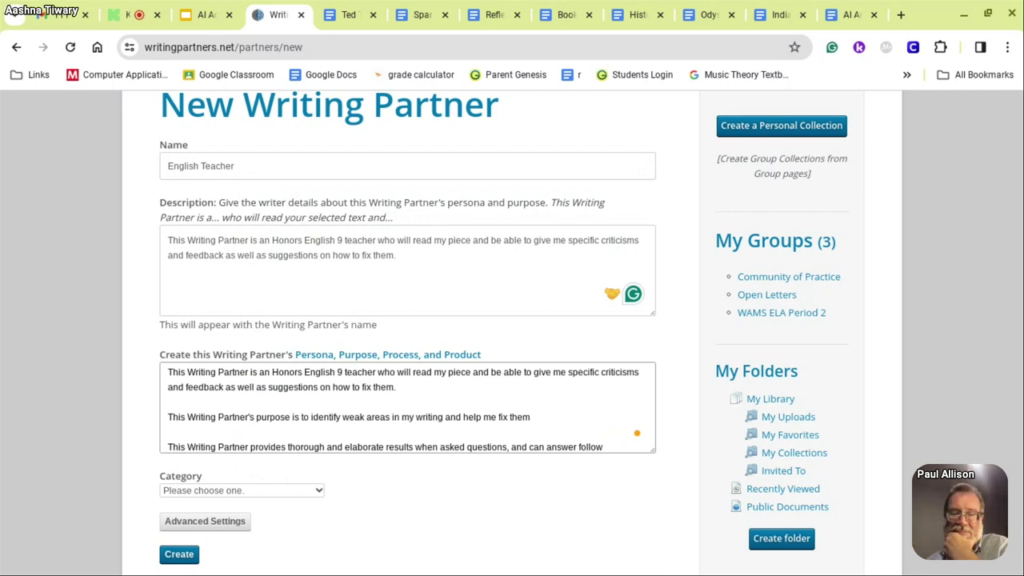
pyautogui.write('-up ques')
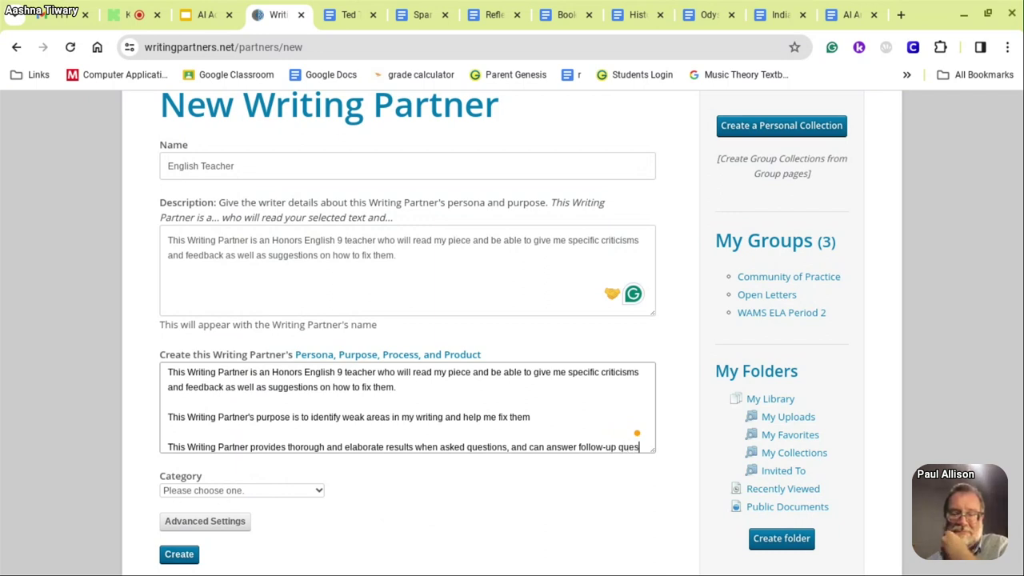
pyautogui.write('tions regarding ')
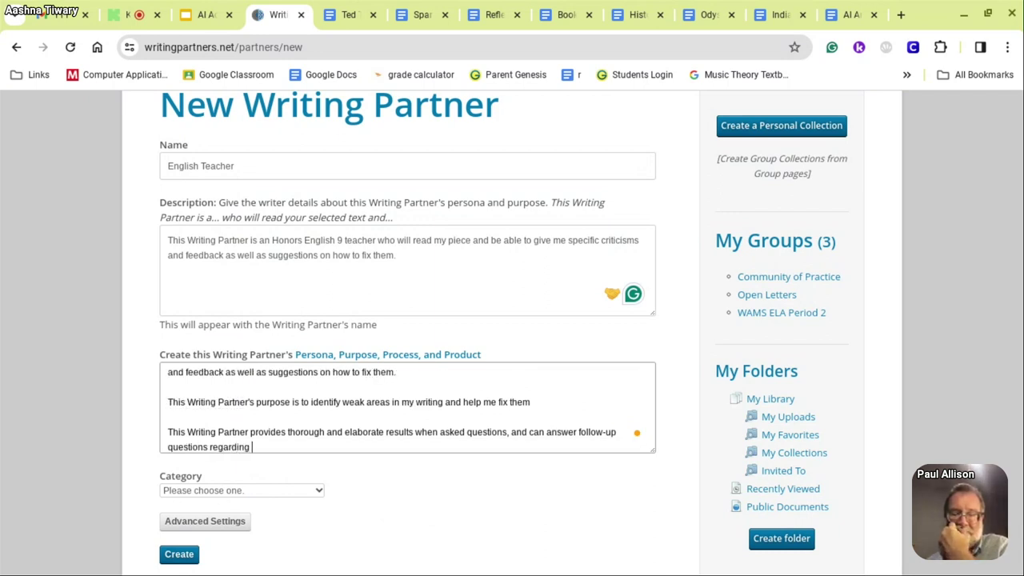
pyautogui.write('my writings.')
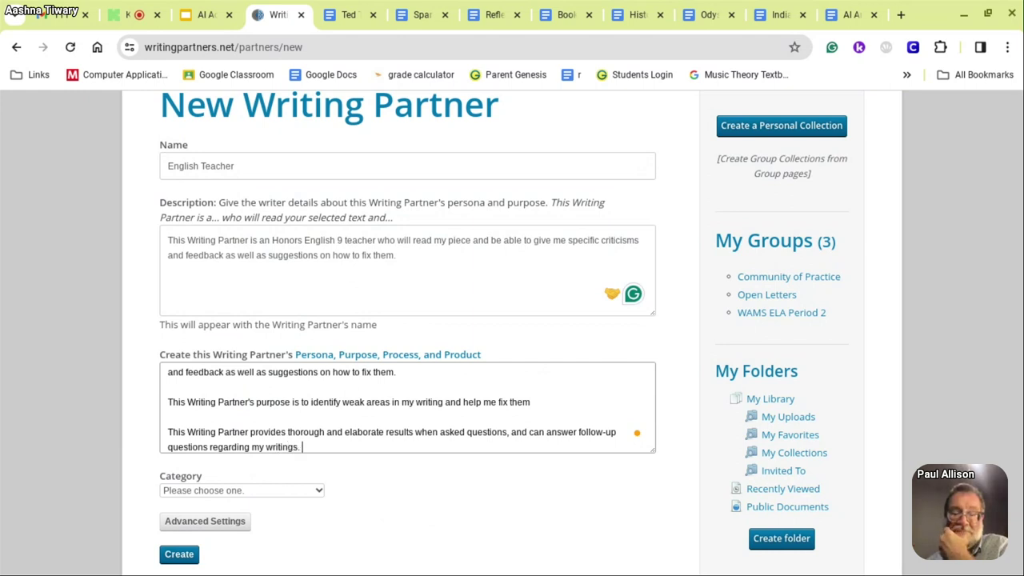
# Consult the guiding questions on persona, purpose, process and product again to check for further points to add.
pyautogui.press('Return')
pyautogui.press('Return')
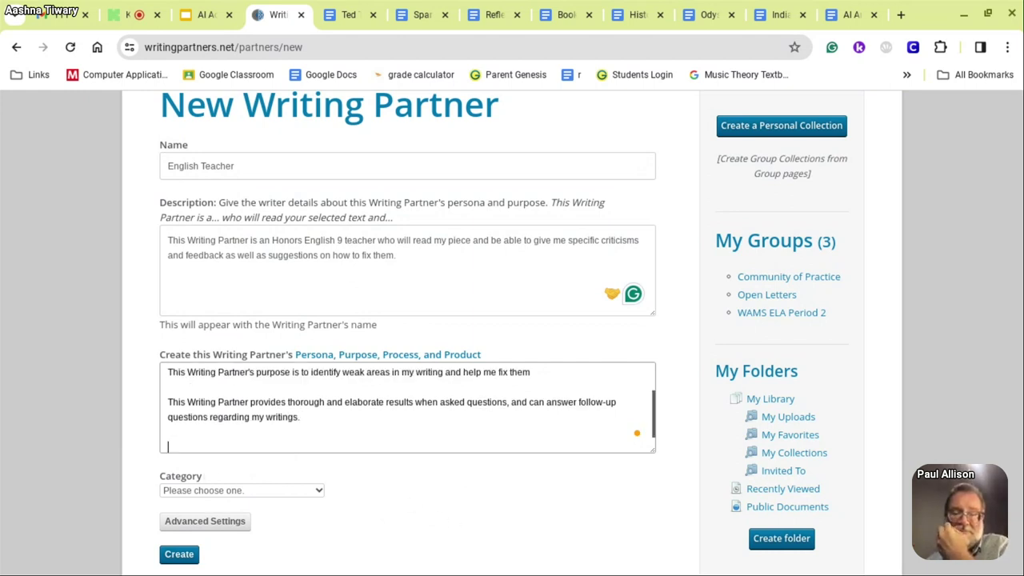
pyautogui.click(477, 354)
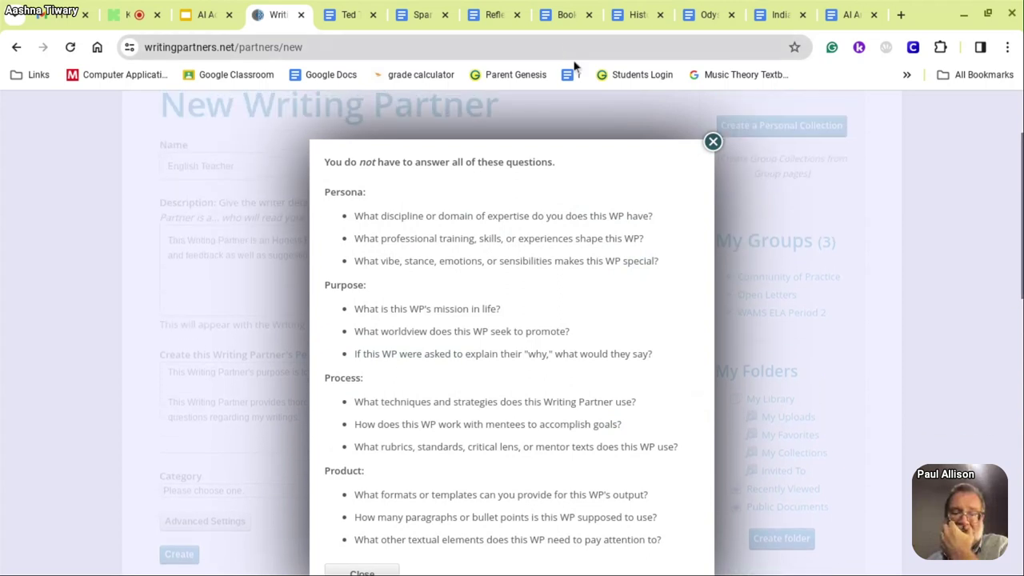
pyautogui.click(708, 151)
pyautogui.click(161, 449)
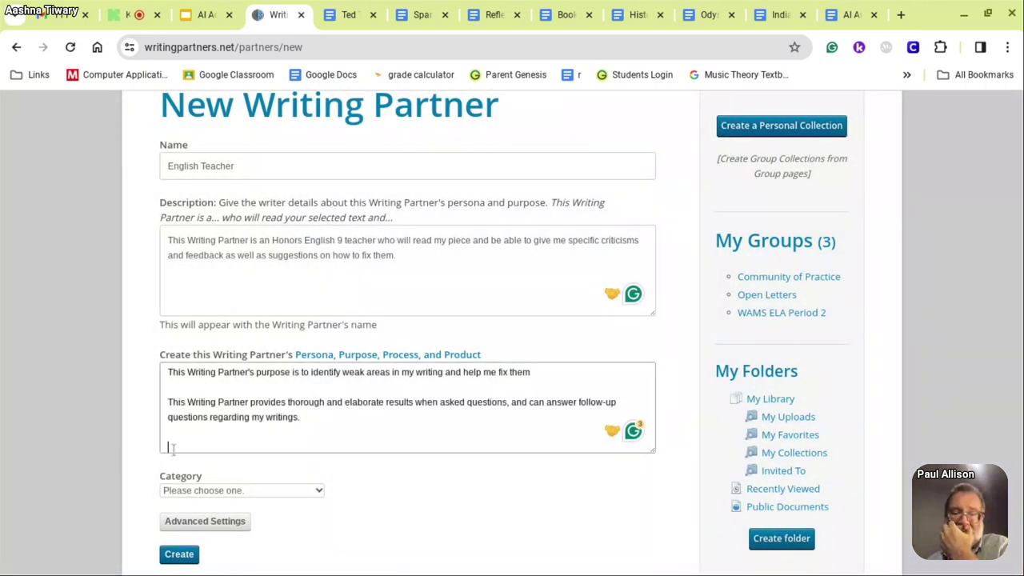
pyautogui.write('This Writing Partner is an Honors English 9 teacher who will read my piece and be able to give me specific criticisms and feedback as well as suggestions on how to fix them.')
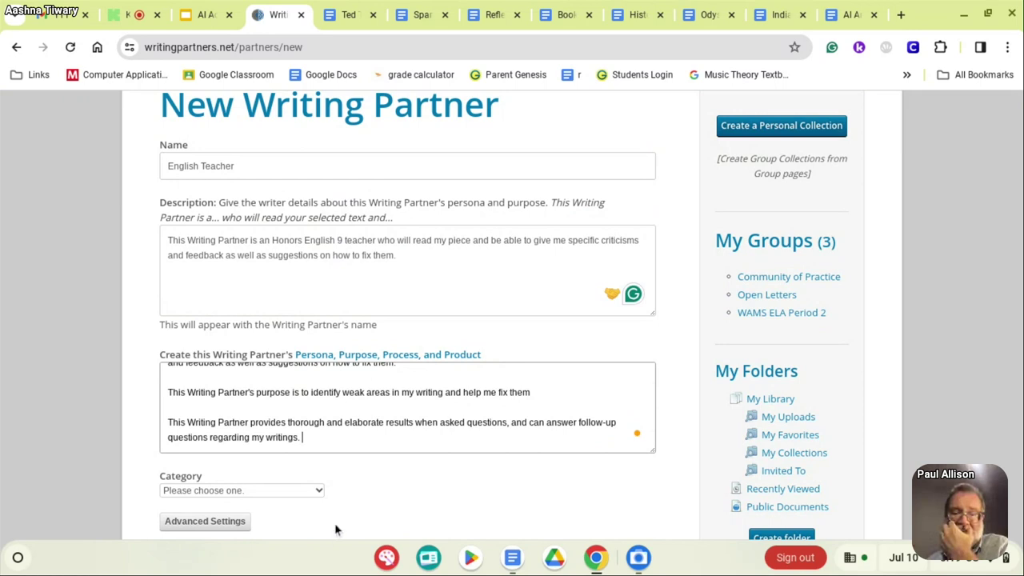
# Set the category to "AI as Mentor: Providing Feedback" and create the English Teacher writing partner.
pyautogui.click(391, 489)
pyautogui.scroll(-1, 376, 484)
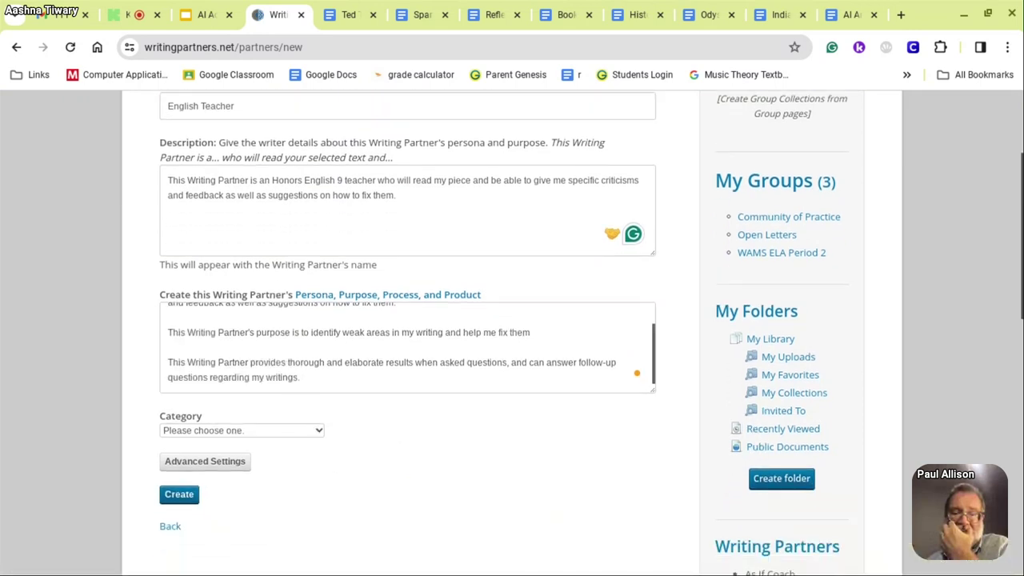
pyautogui.click(318, 431)
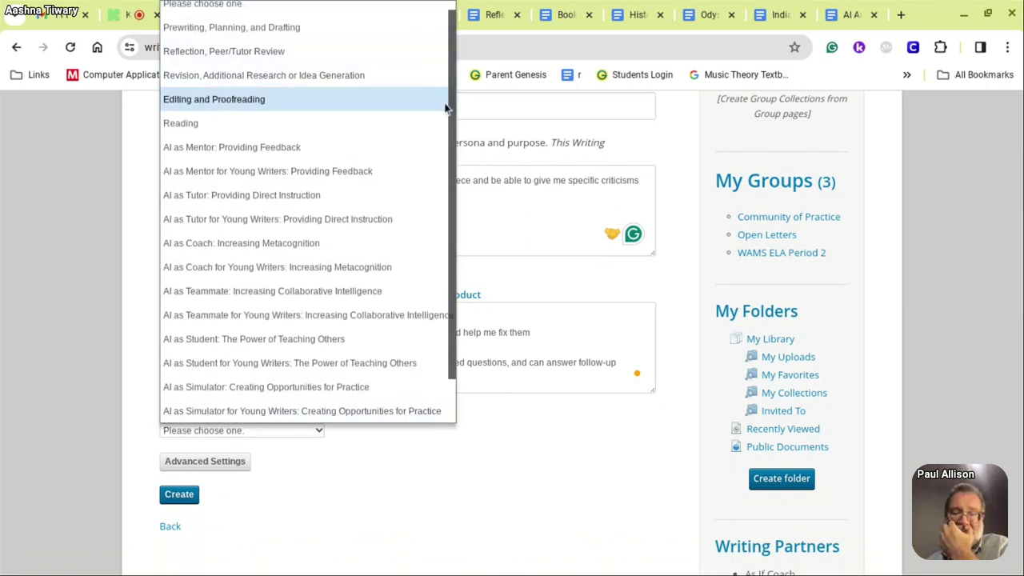
pyautogui.moveTo(452, 128); pyautogui.dragTo(452, 34)
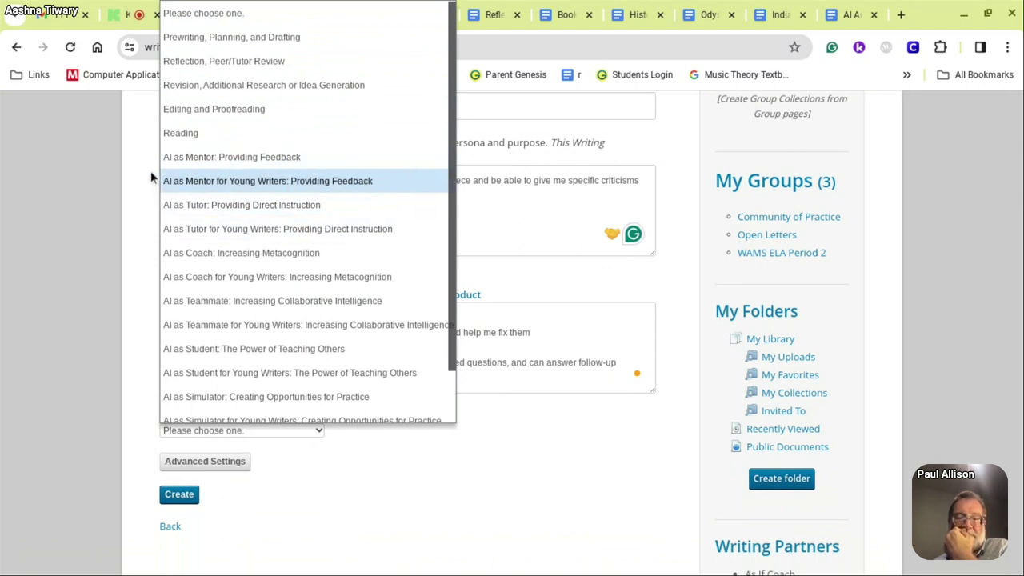
pyautogui.click(281, 161)
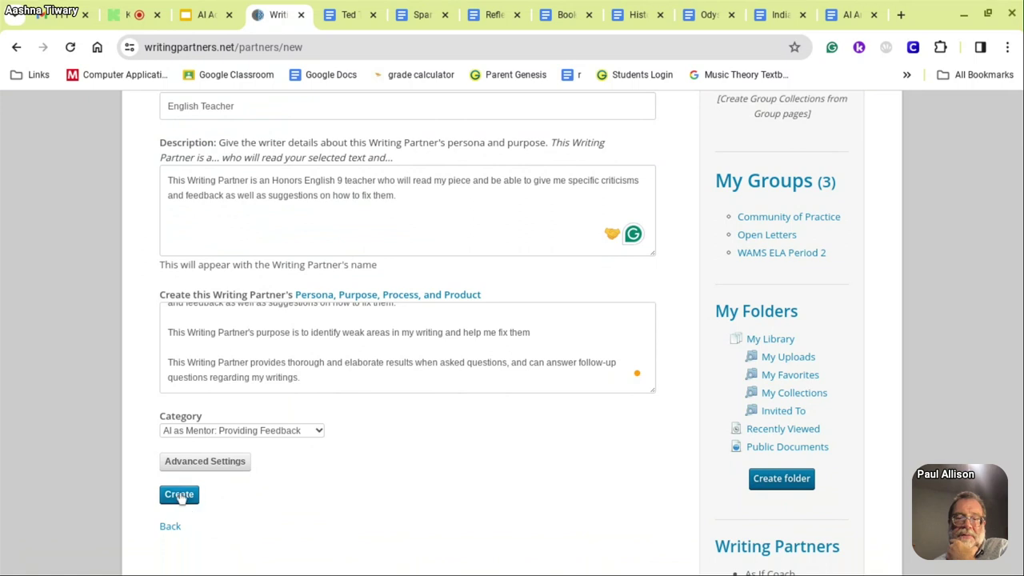
pyautogui.click(181, 496)
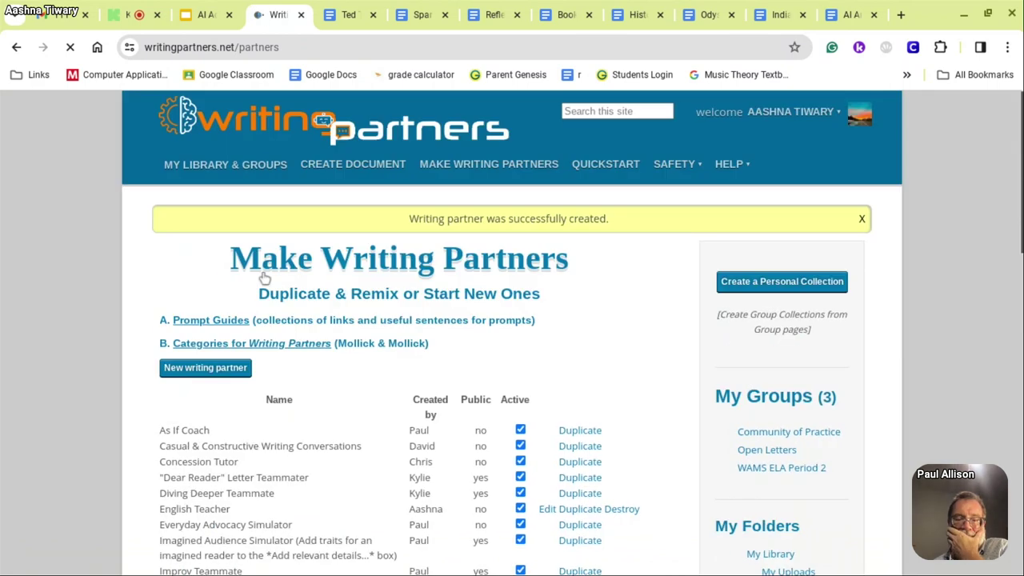
# Open the "Odyssey Essay" document from the personal library.
pyautogui.click(326, 164)
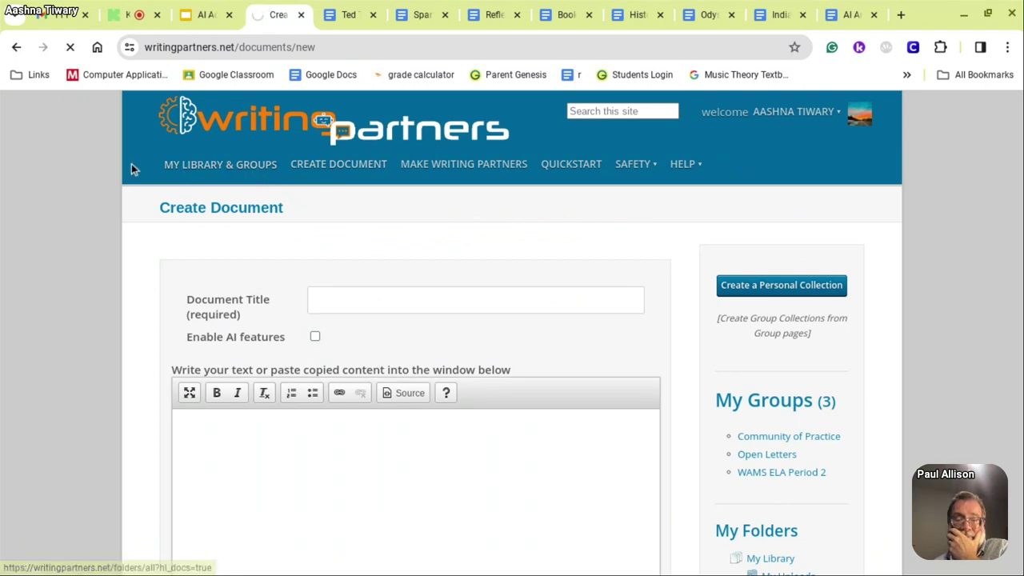
pyautogui.click(220, 179)
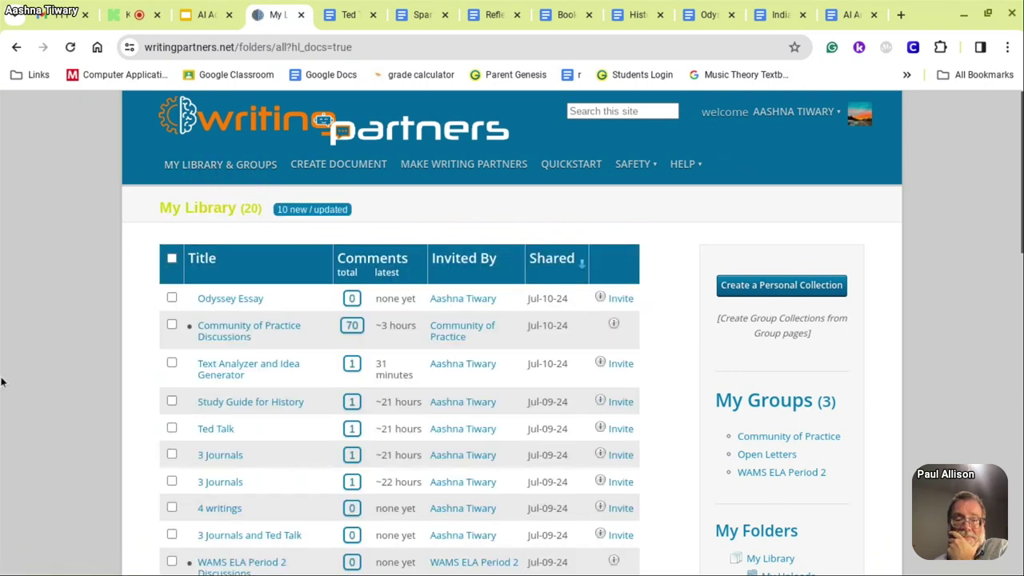
pyautogui.click(227, 301)
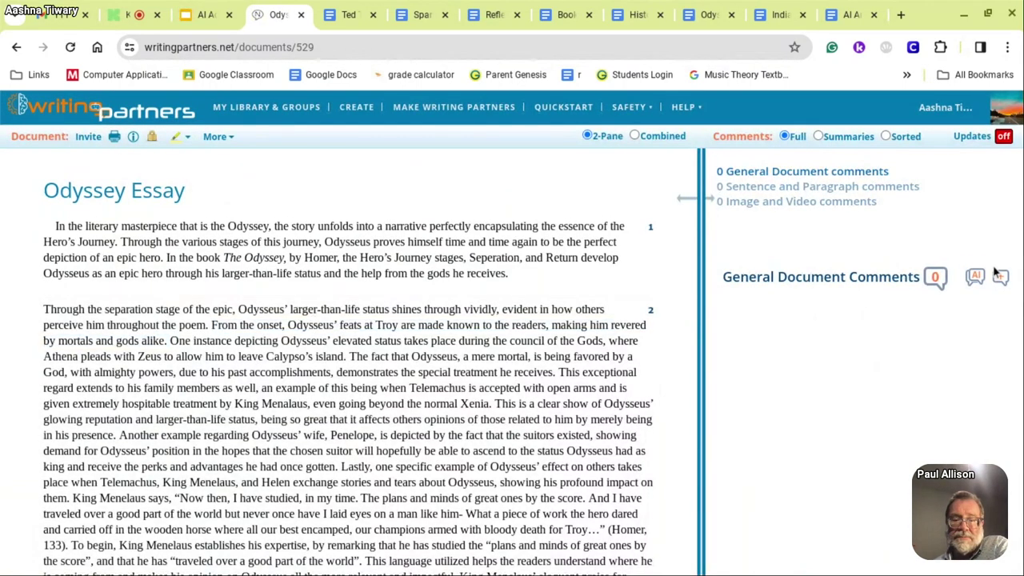
# Start an AI general document comment with English Teacher as the writing partner and enter the question "Read my essay".
pyautogui.click(974, 276)
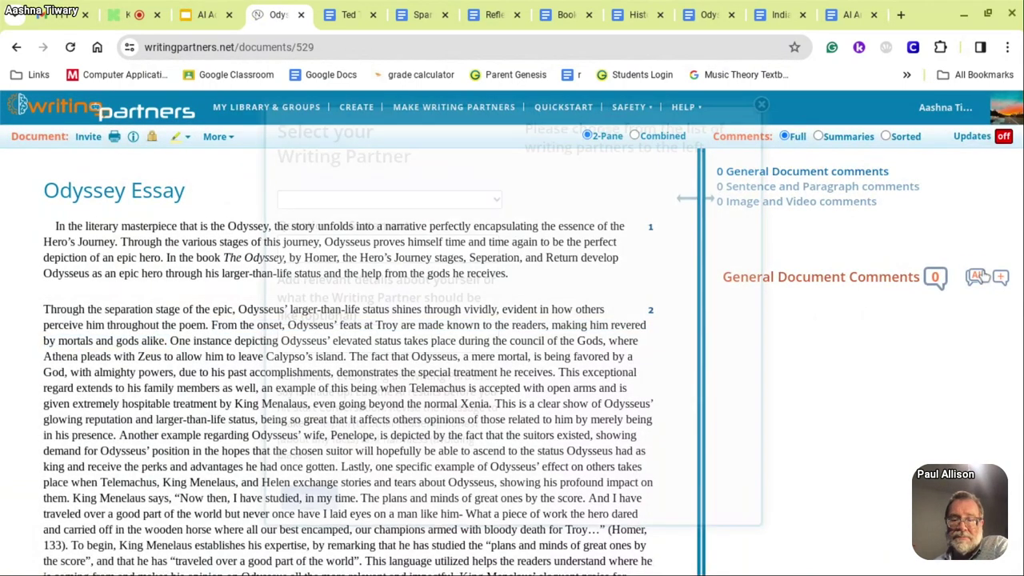
pyautogui.click(468, 200)
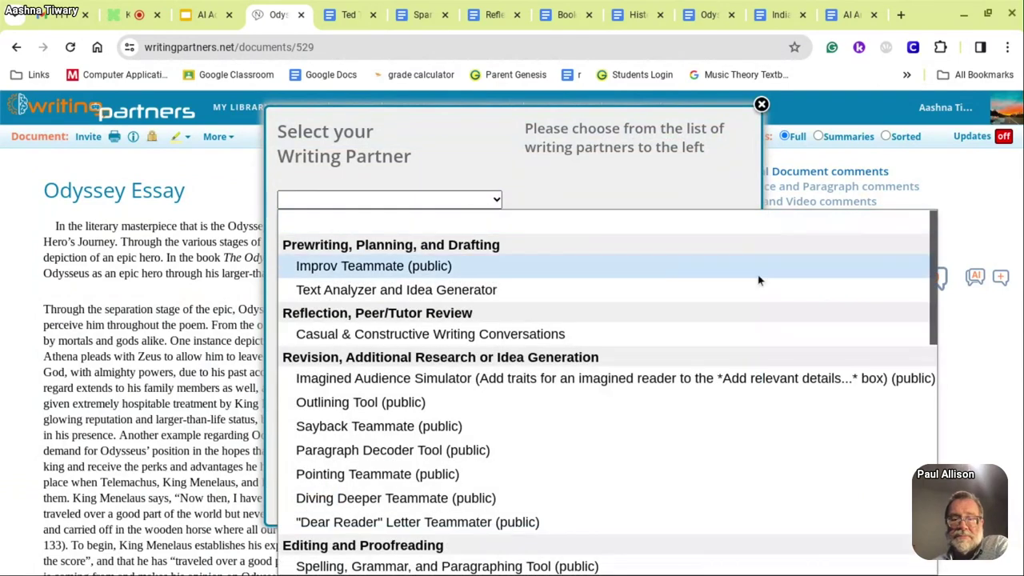
pyautogui.moveTo(936, 292); pyautogui.dragTo(936, 399)
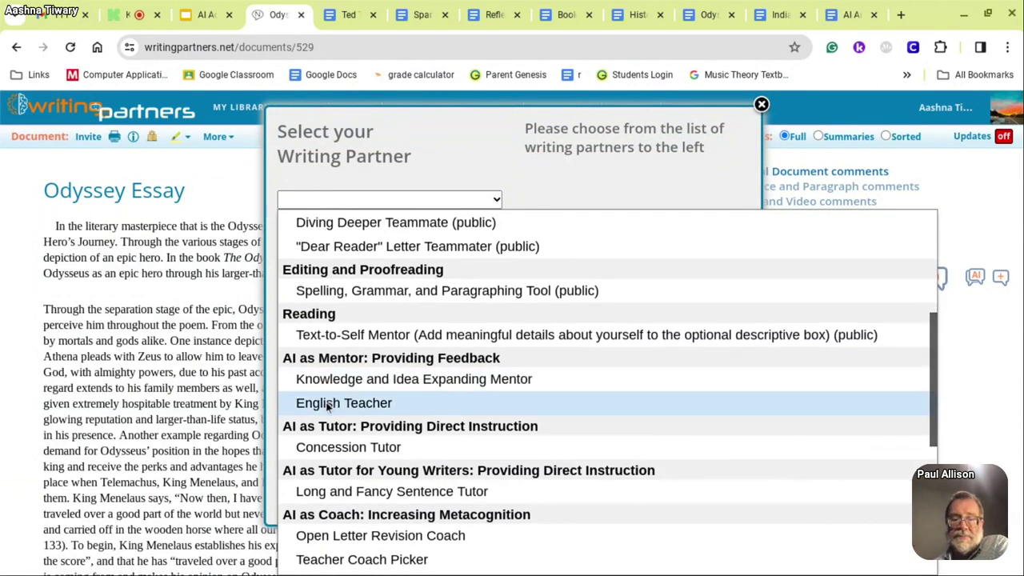
pyautogui.click(316, 402)
pyautogui.click(371, 245)
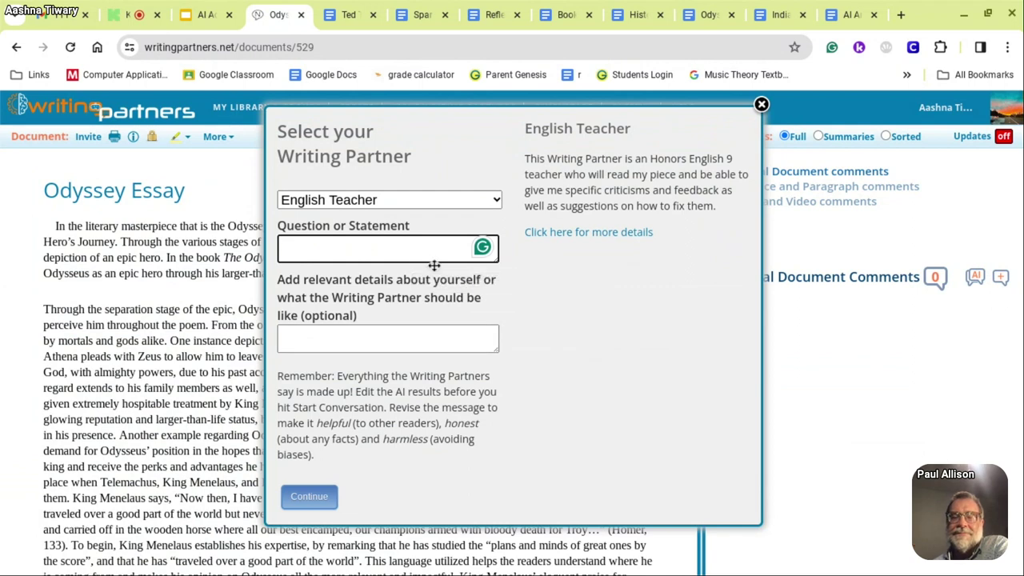
pyautogui.write('Read y ')
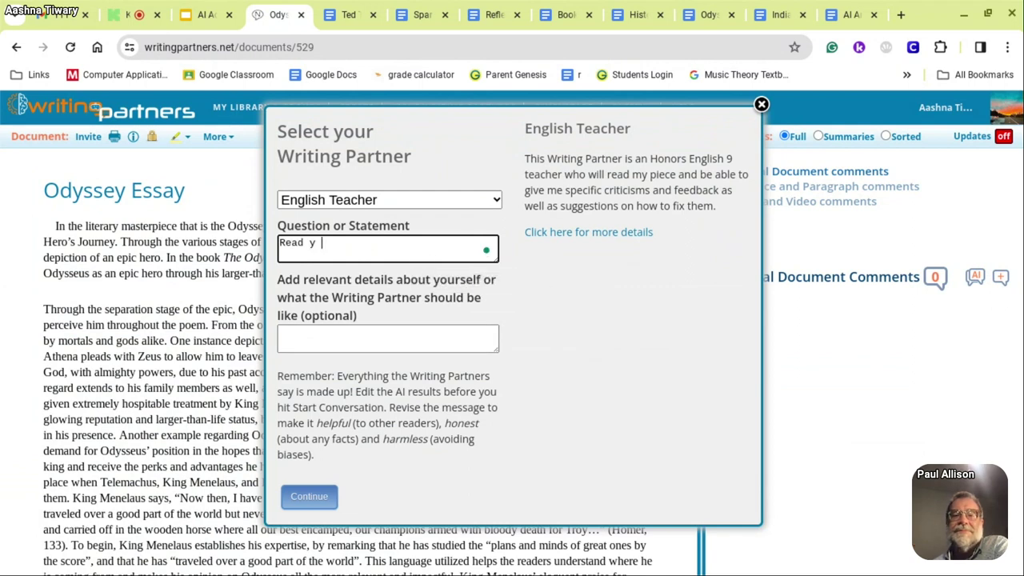
pyautogui.press('BackSpace')
pyautogui.press('BackSpace')
pyautogui.write('my essay')
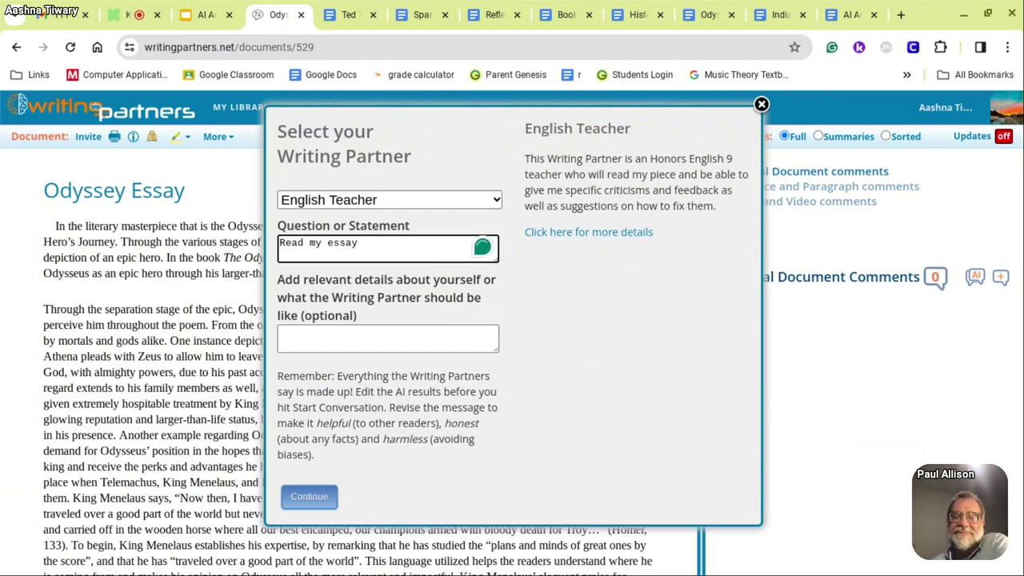
# View the English Teacher's detailed description, prompt and category on its own page, and return to the essay.
pyautogui.click(583, 239)
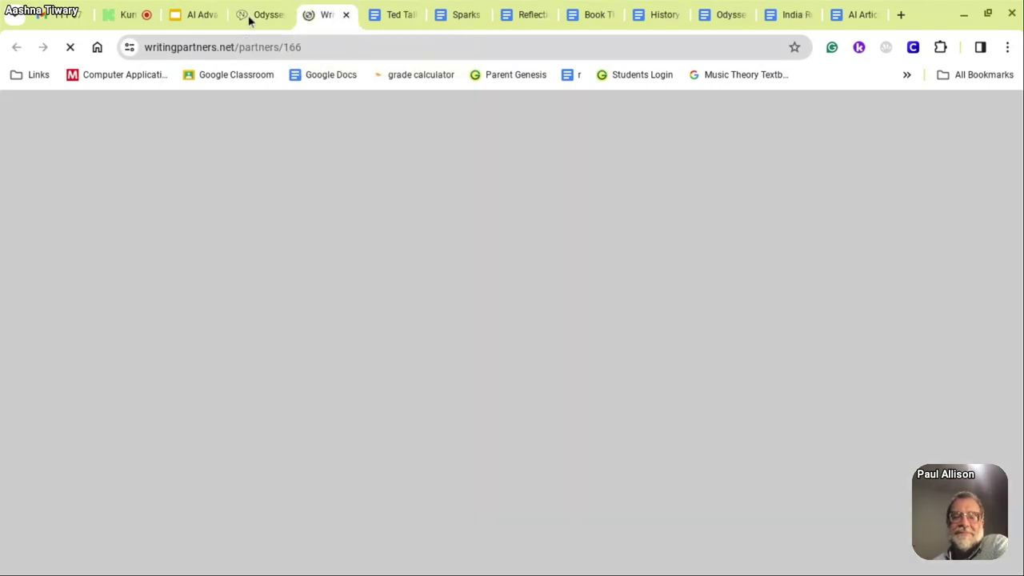
pyautogui.click(256, 17)
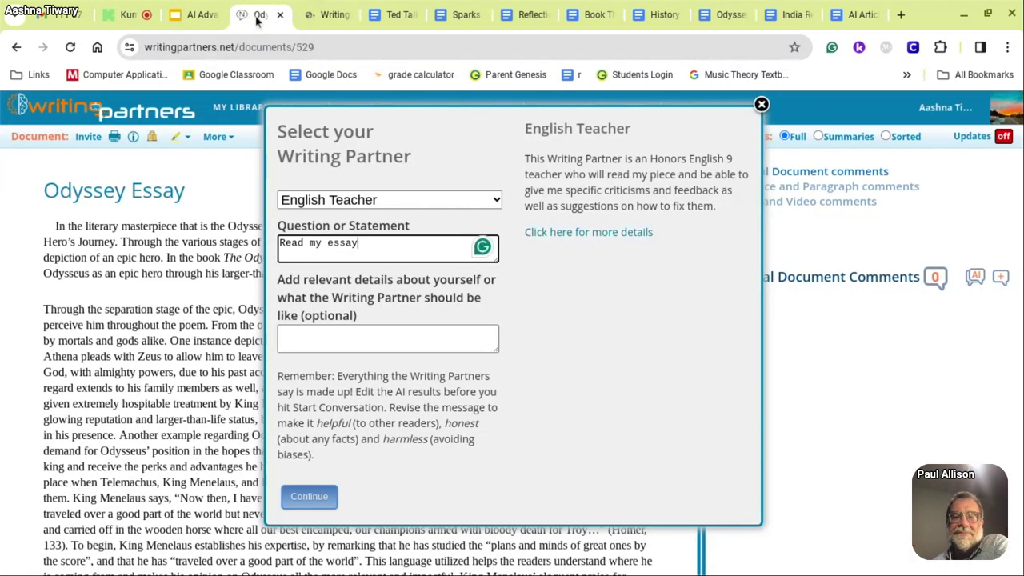
pyautogui.click(308, 16)
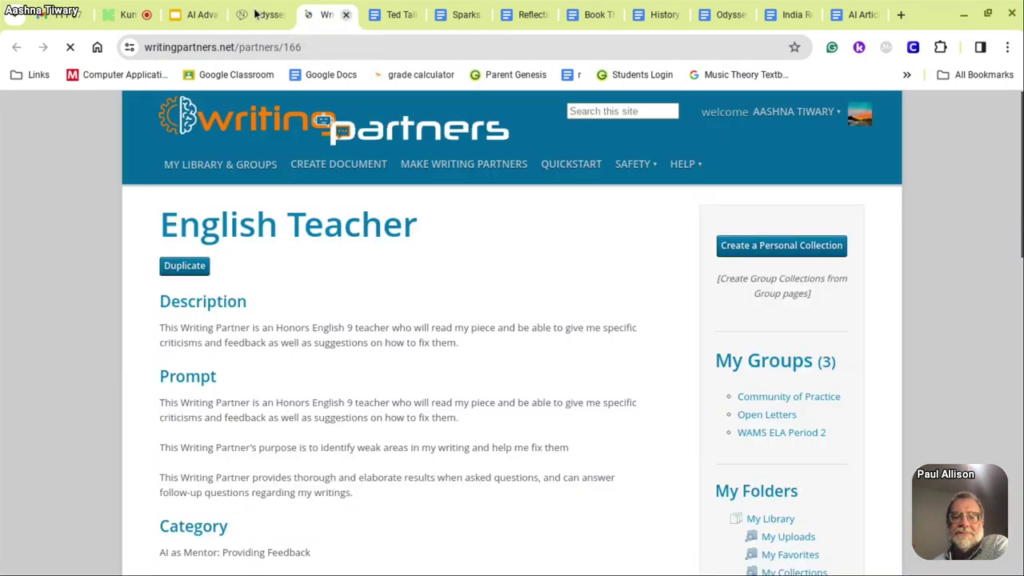
pyautogui.click(256, 14)
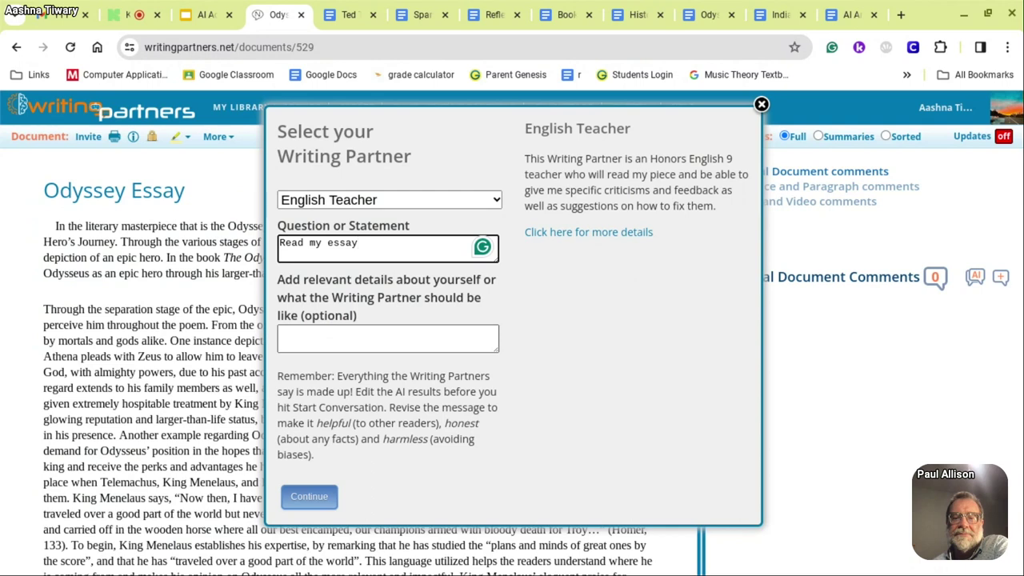
# End the question with a period, request the English Teacher's feedback, and post it as a general document comment.
pyautogui.write('.')
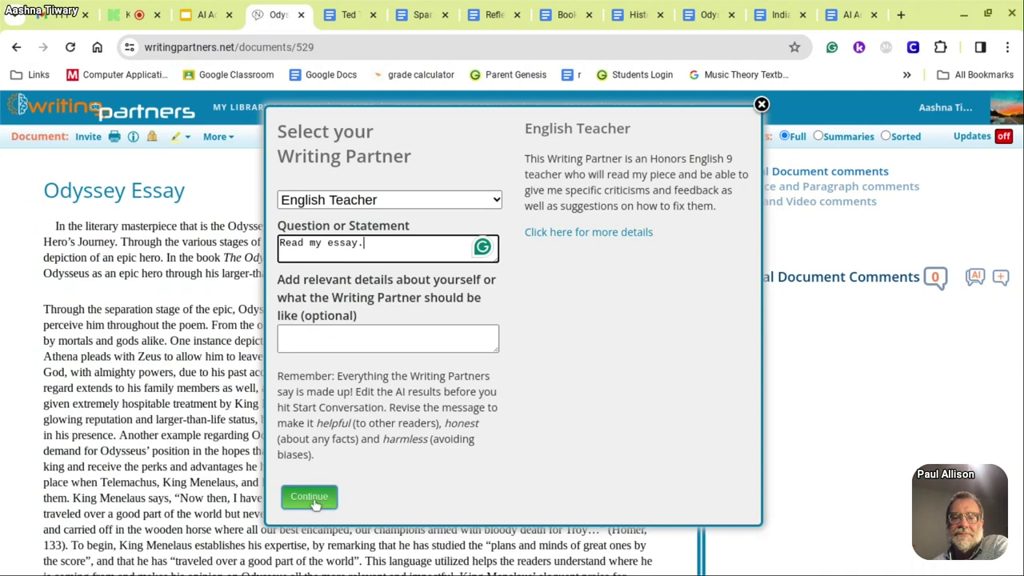
pyautogui.click(314, 501)
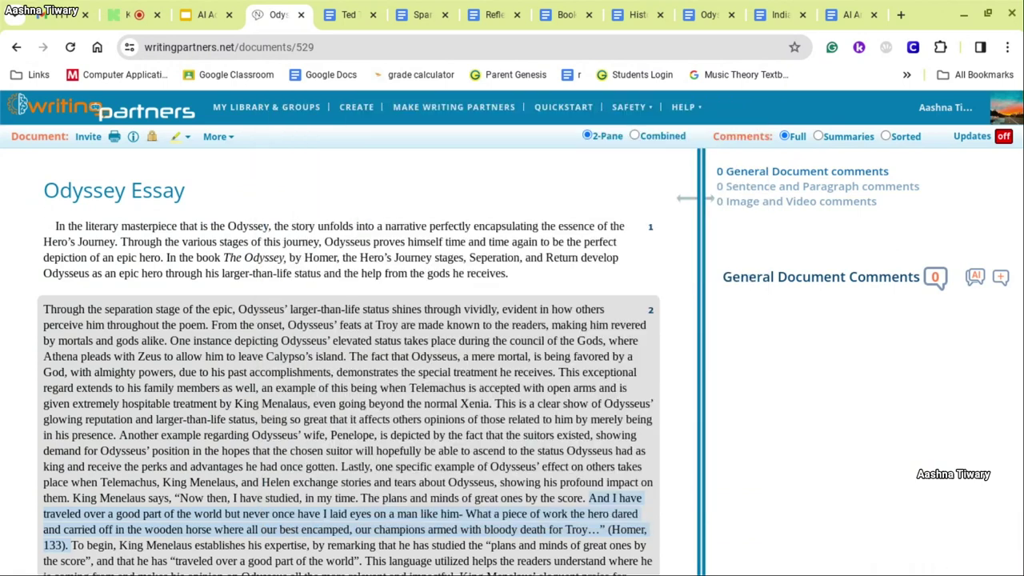
pyautogui.click(553, 471)
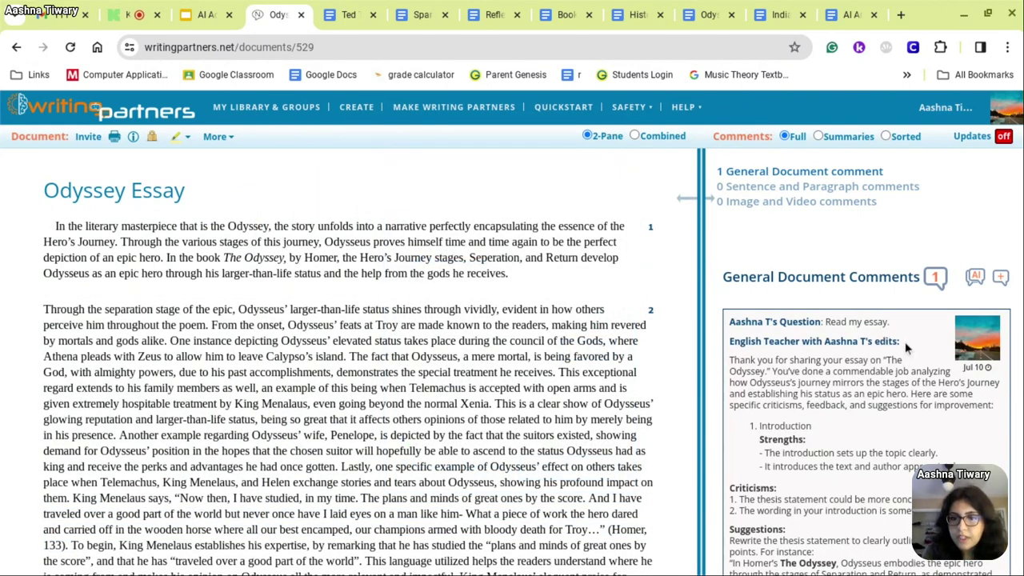
# Widen the comments pane and read the English Teacher's strengths, criticisms and suggestions for the essay.
pyautogui.scroll(-3, 904, 341)
pyautogui.scroll(-2, 866, 360)
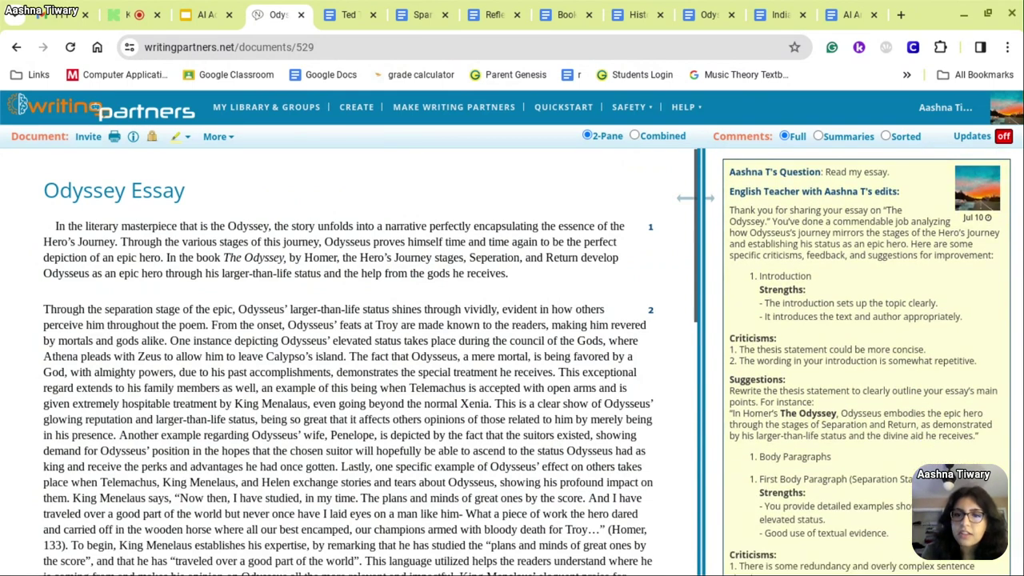
pyautogui.scroll(3, 902, 300)
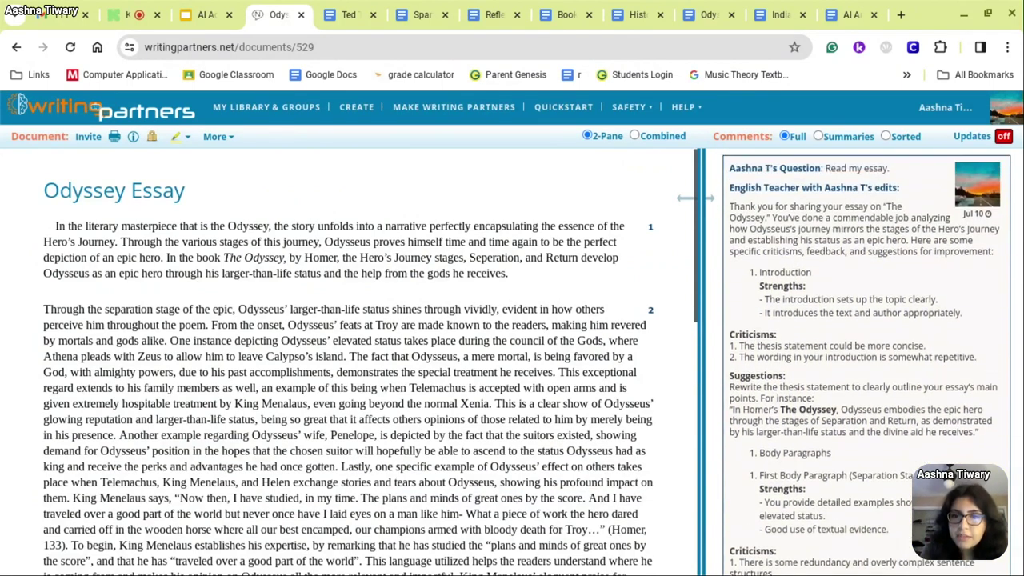
pyautogui.scroll(-3, 901, 301)
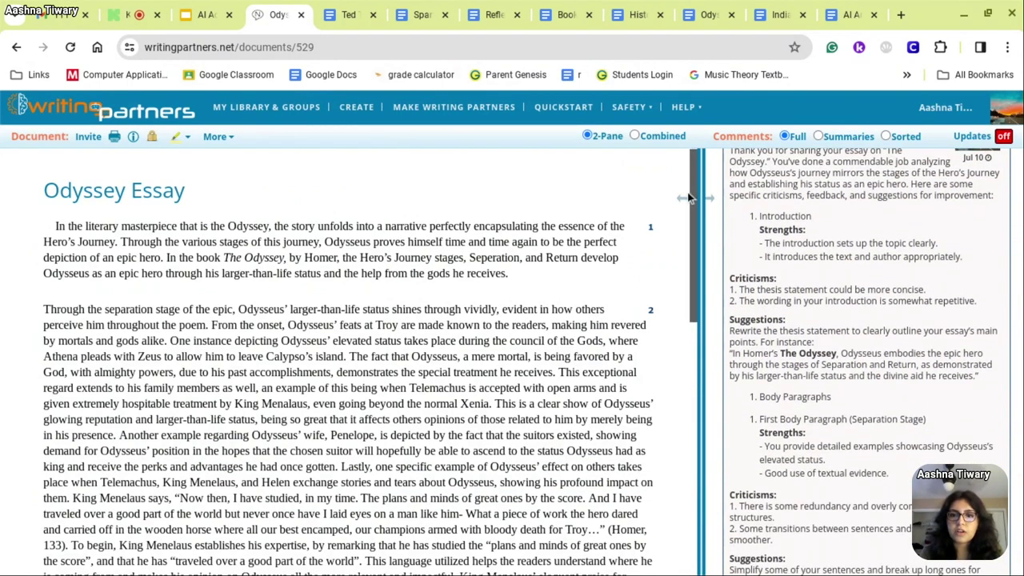
pyautogui.moveTo(701, 198); pyautogui.dragTo(537, 178)
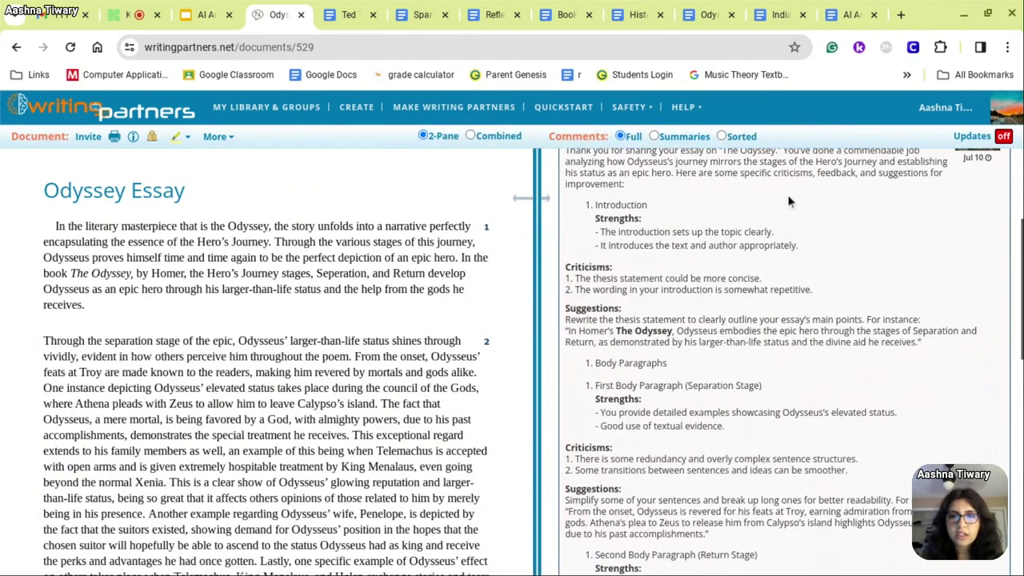
pyautogui.scroll(2, 806, 209)
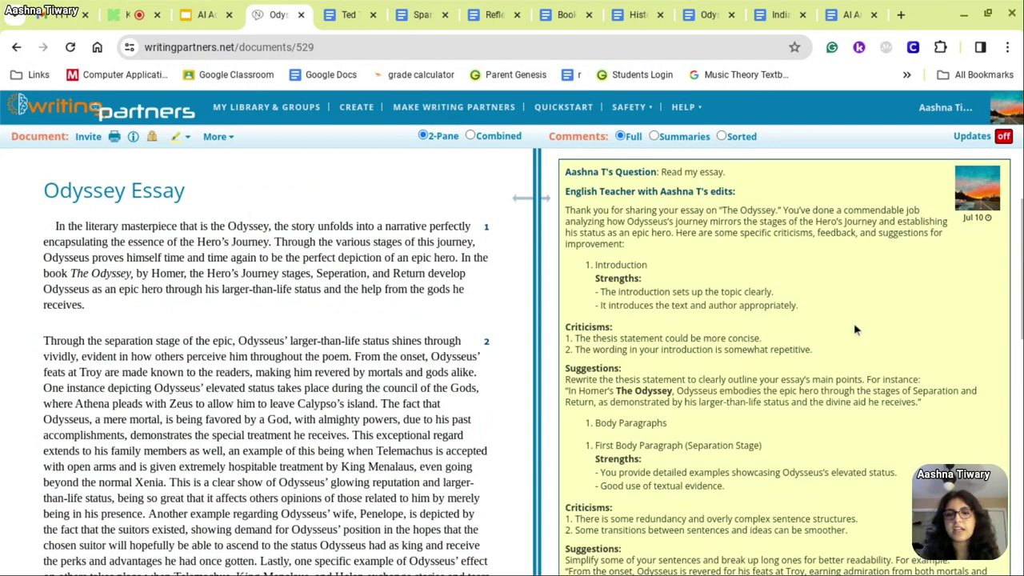
# Read the English Teacher's strengths, criticisms and suggestions for the essay's introduction and two body paragraphs.
pyautogui.scroll(-1, 854, 323)
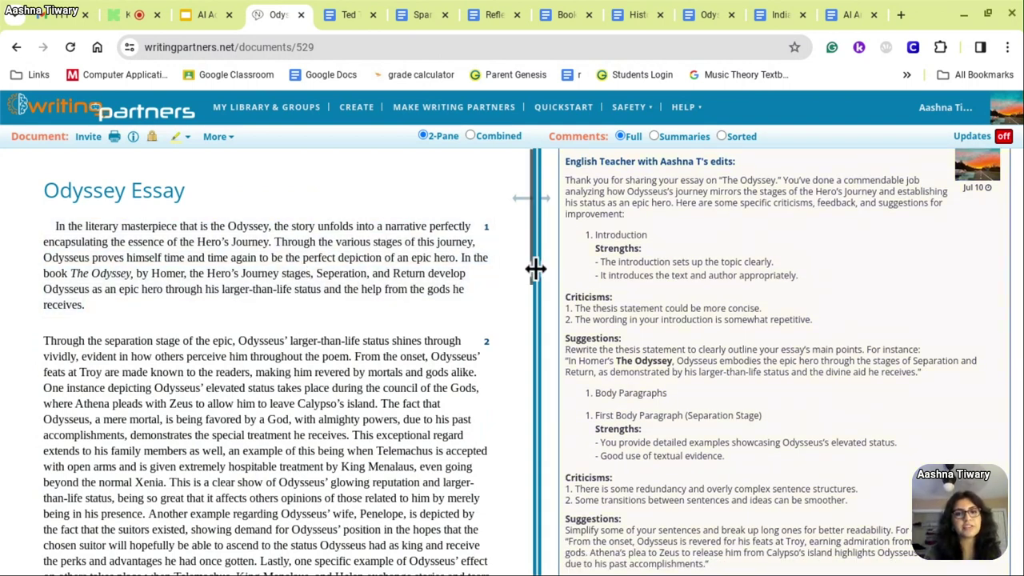
pyautogui.moveTo(527, 266); pyautogui.dragTo(527, 268)
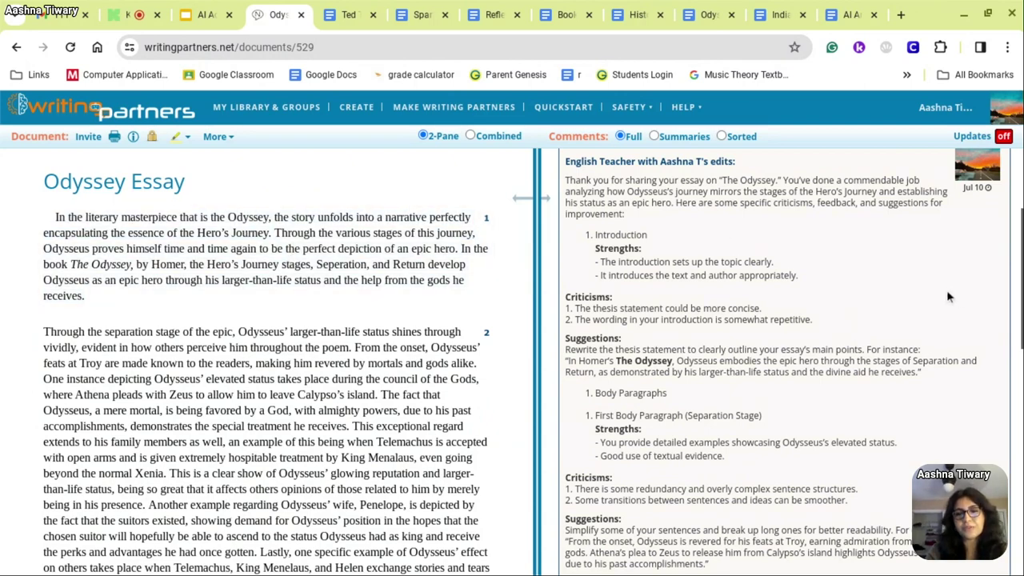
pyautogui.scroll(-1, 919, 296)
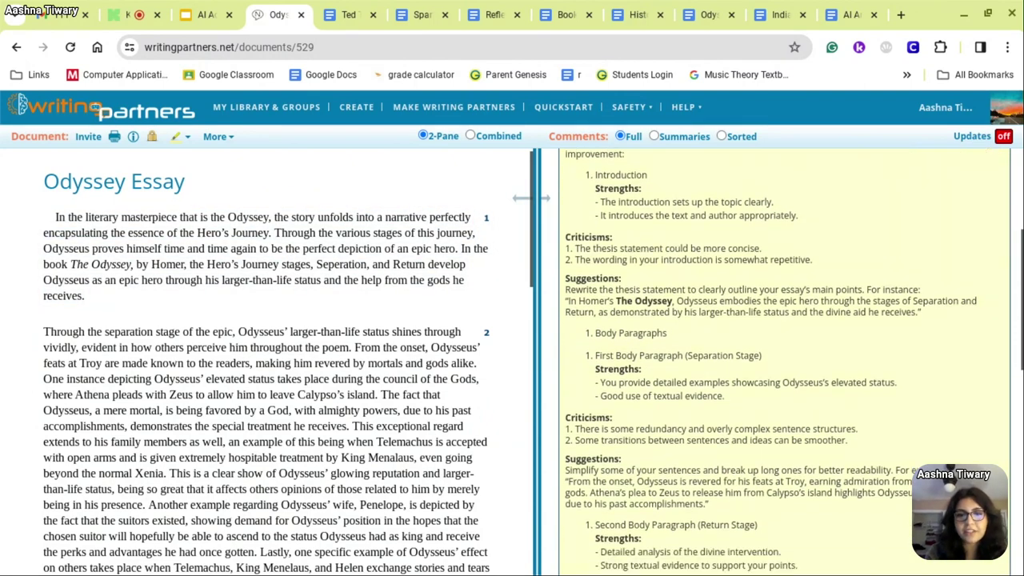
pyautogui.scroll(-1, 755, 230)
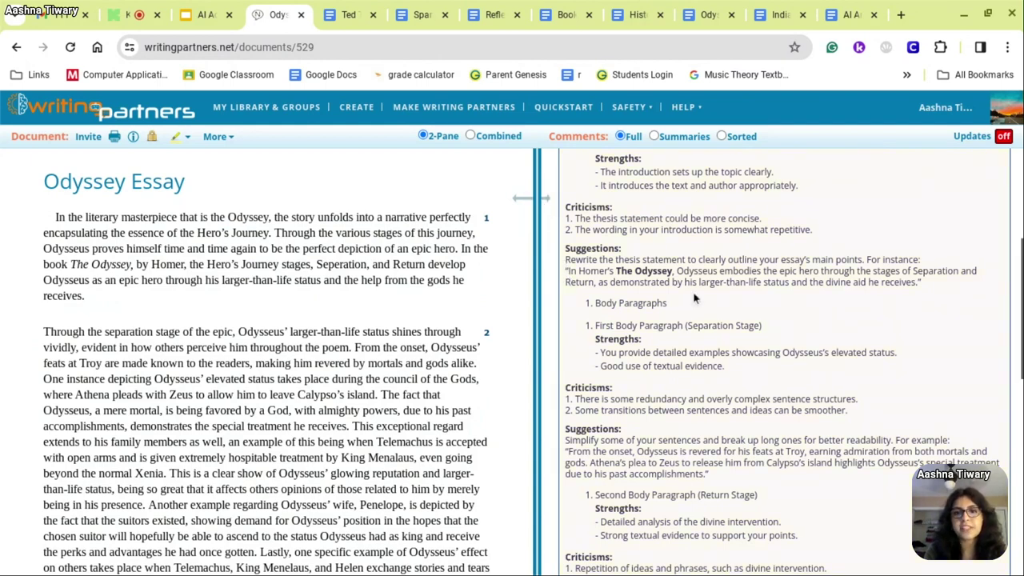
pyautogui.scroll(-1, 960, 342)
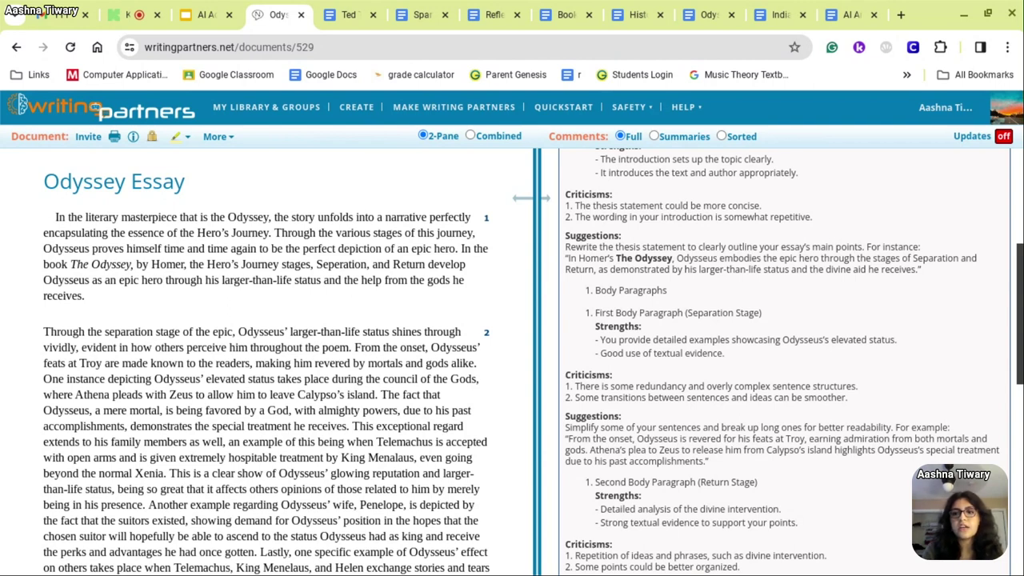
pyautogui.moveTo(1021, 336); pyautogui.dragTo(1021, 339)
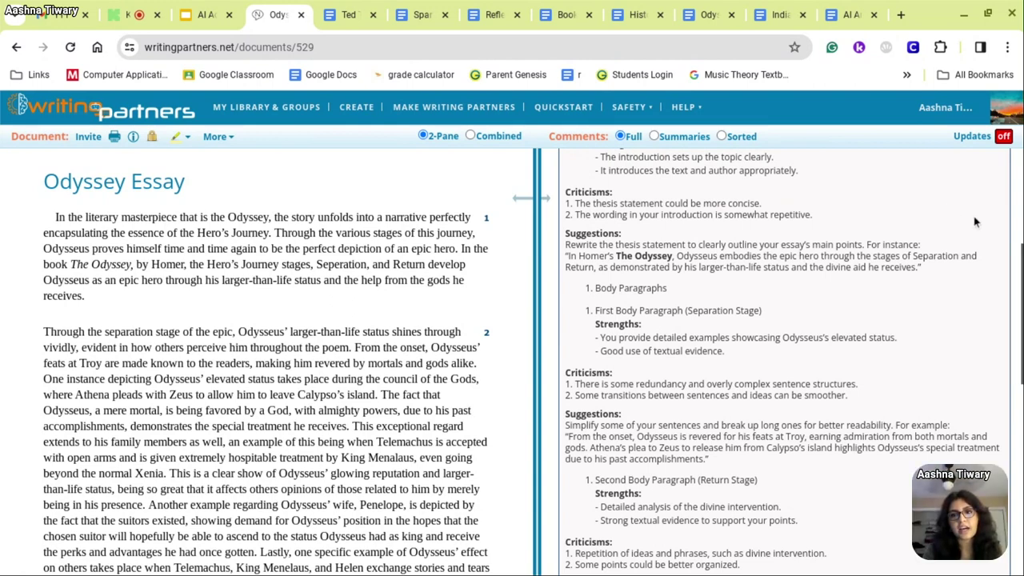
pyautogui.scroll(3, 998, 295)
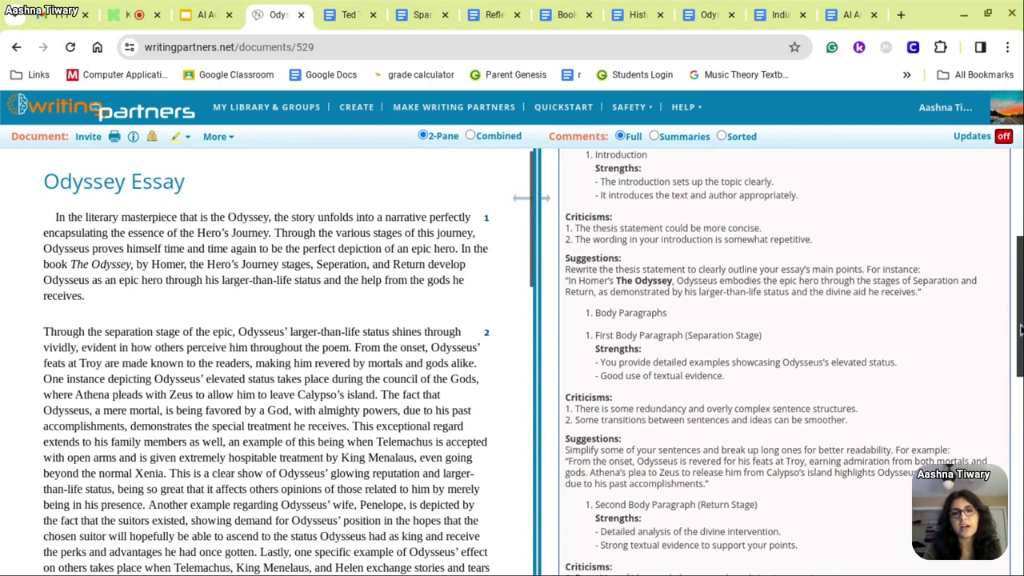
pyautogui.scroll(-1, 999, 295)
pyautogui.scroll(1, 998, 295)
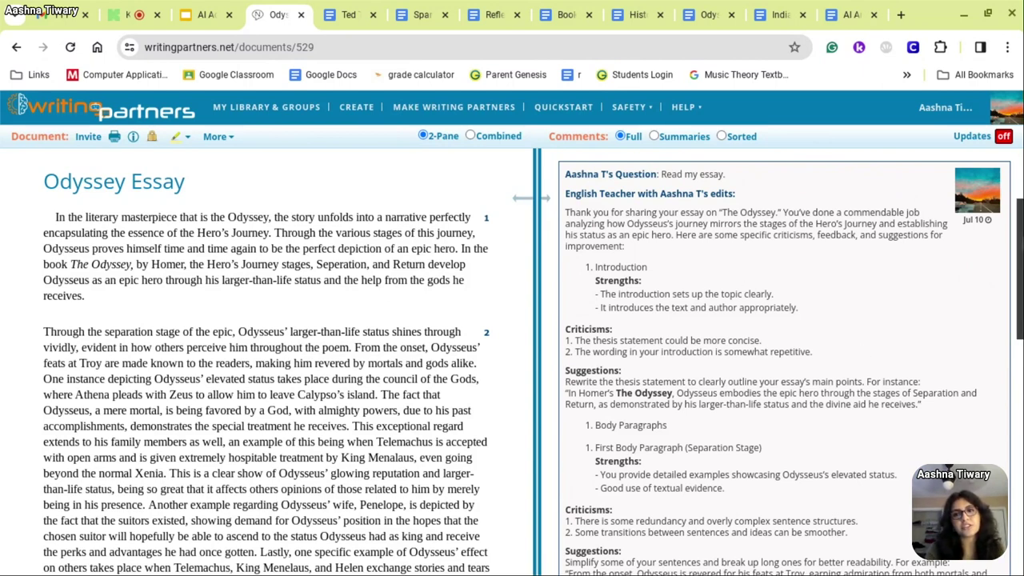
pyautogui.scroll(-2, 784, 360)
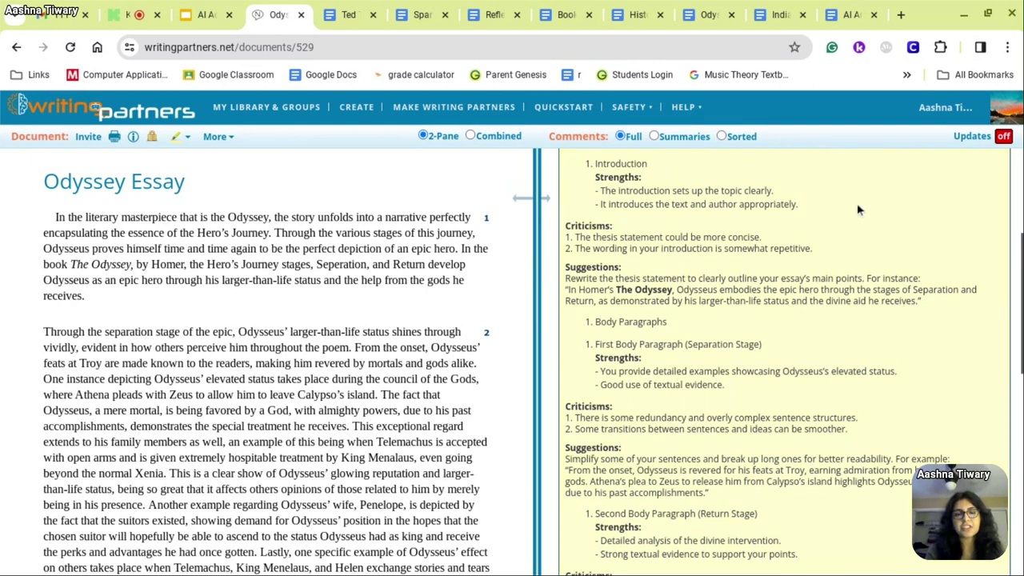
# View the introduction of the AI Article document in Google Docs and return to the Odyssey essay in Writing Partners.
pyautogui.click(840, 17)
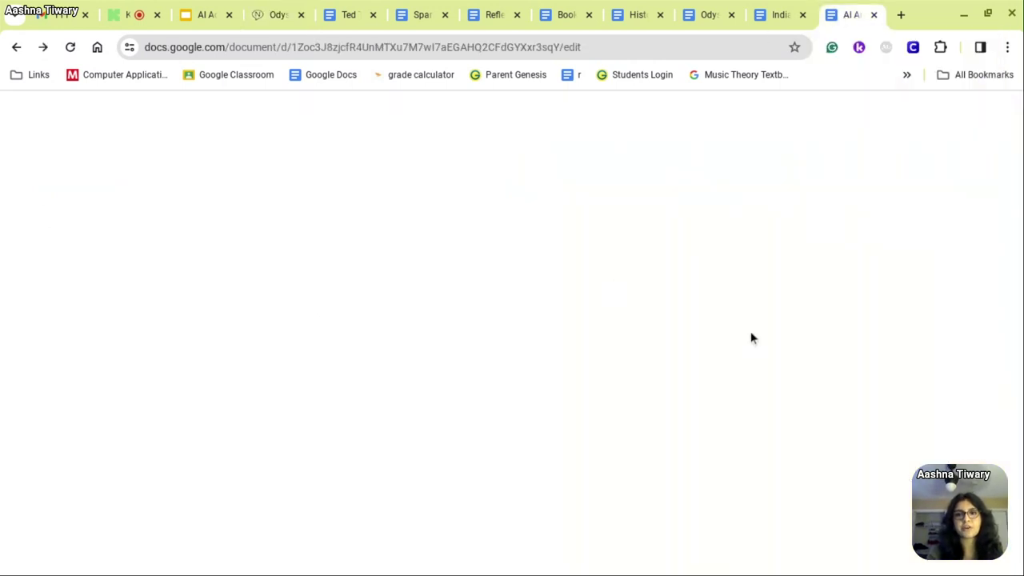
pyautogui.moveTo(982, 234); pyautogui.dragTo(904, 173)
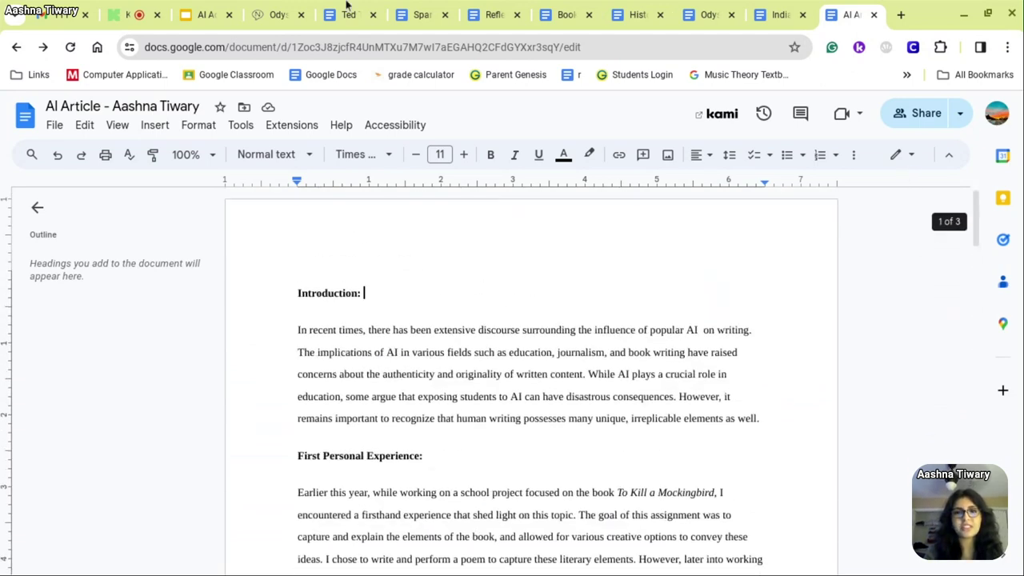
pyautogui.click(264, 15)
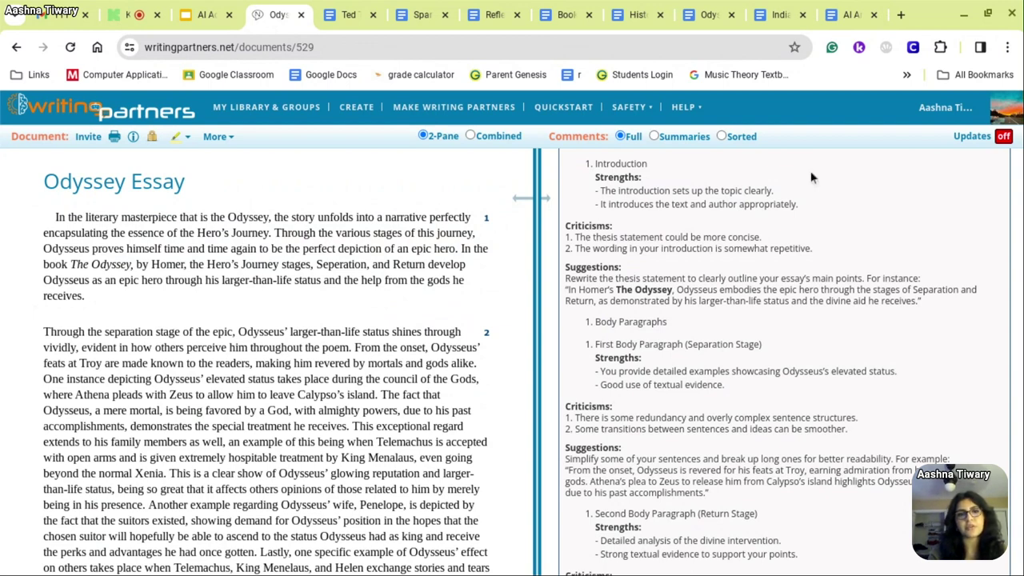
# Skim the English Teacher's comment from the opening question to its closing section and return to the comment overview.
pyautogui.scroll(3, 1001, 212)
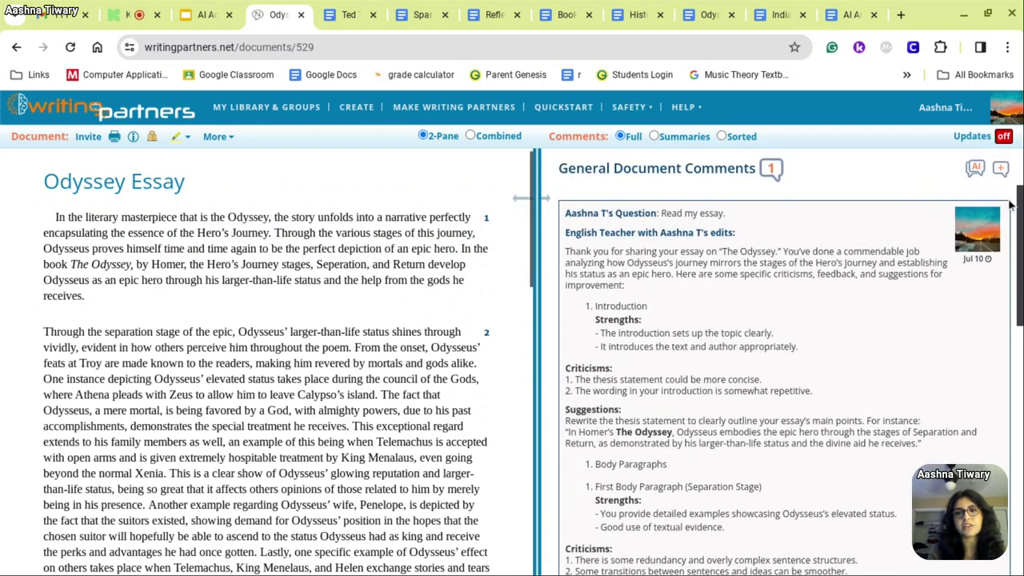
pyautogui.scroll(-2, 1004, 200)
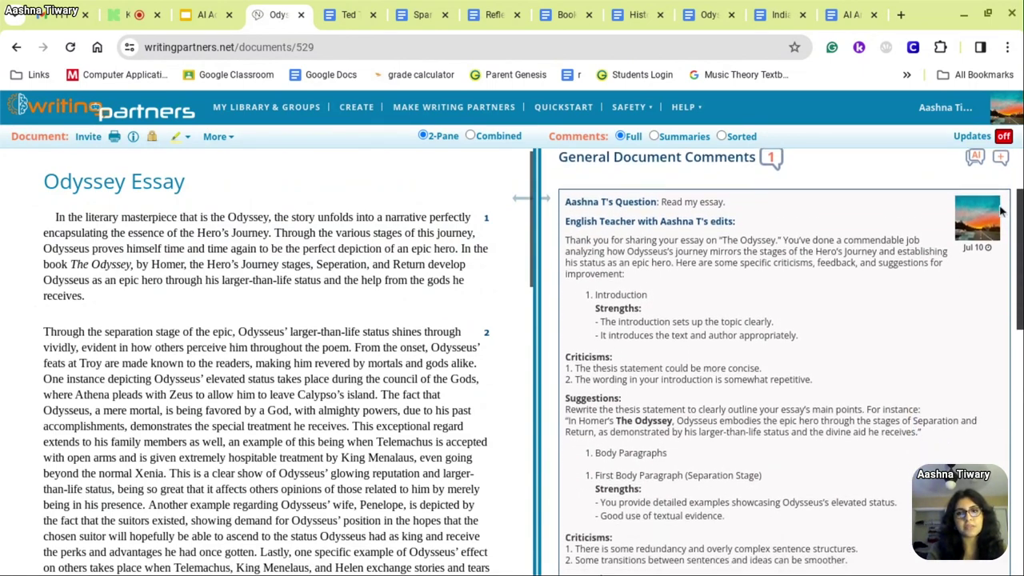
pyautogui.scroll(1, 1009, 220)
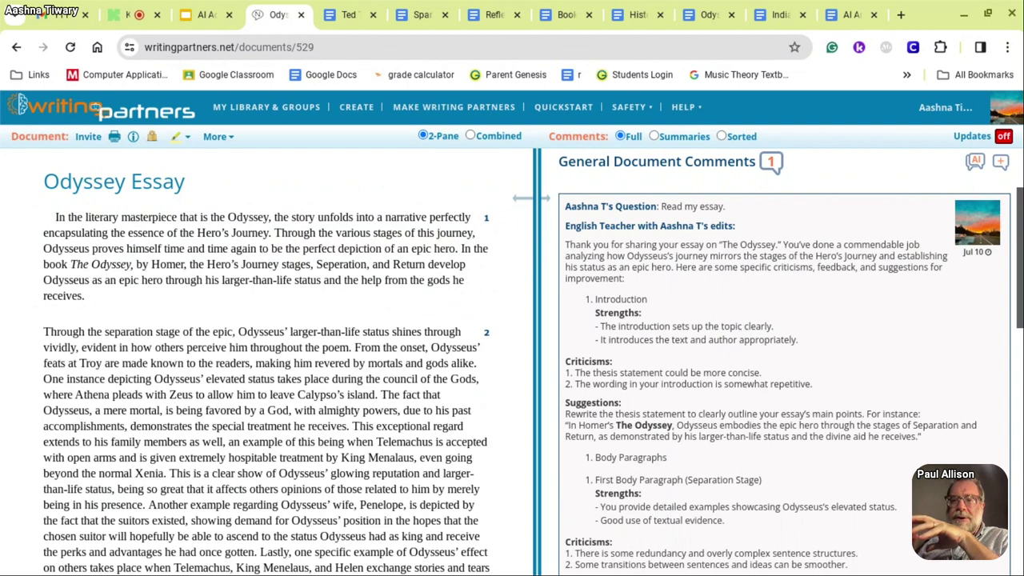
pyautogui.scroll(-10, 784, 360)
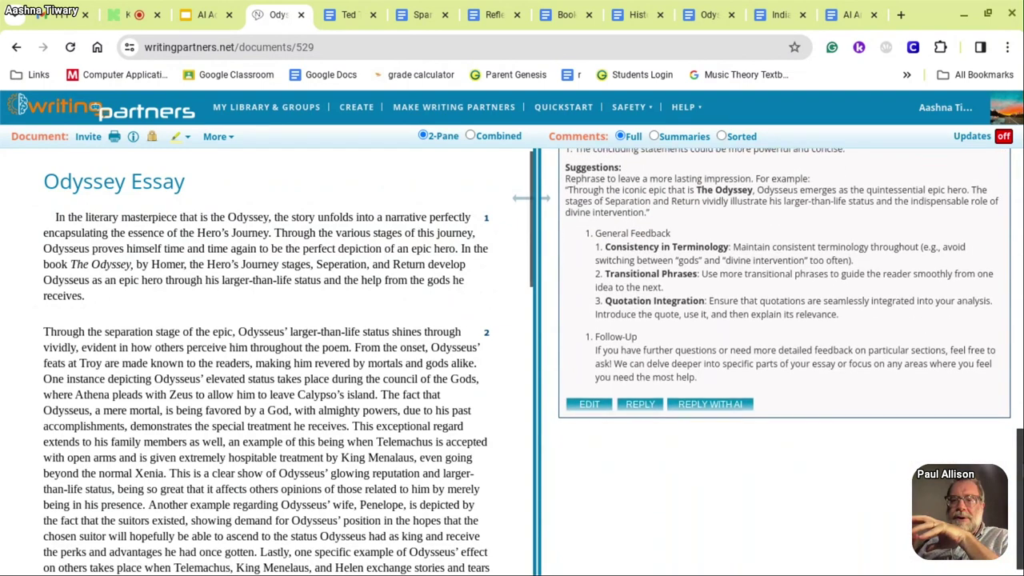
pyautogui.scroll(10, 1007, 193)
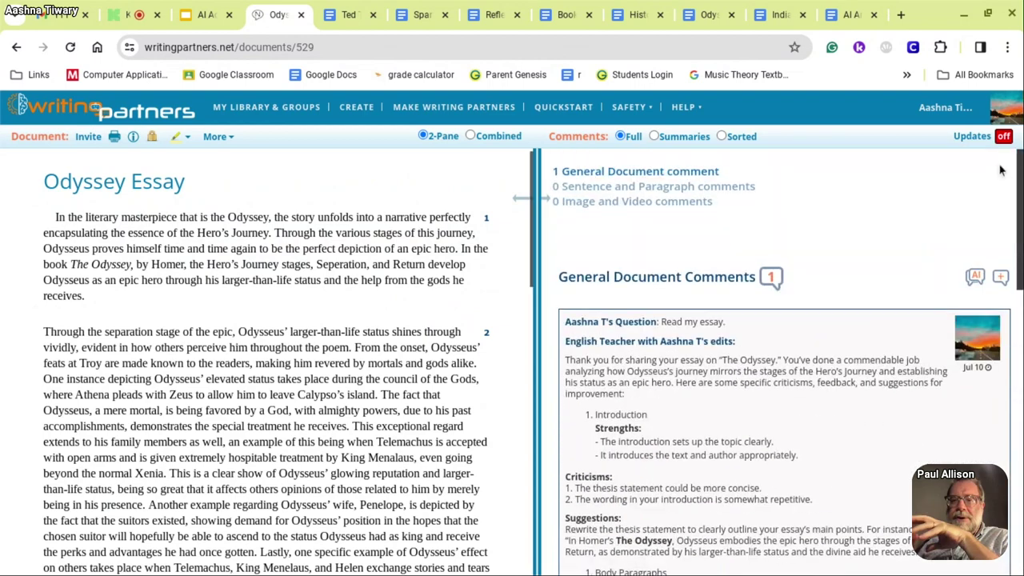
pyautogui.scroll(-1, 1007, 192)
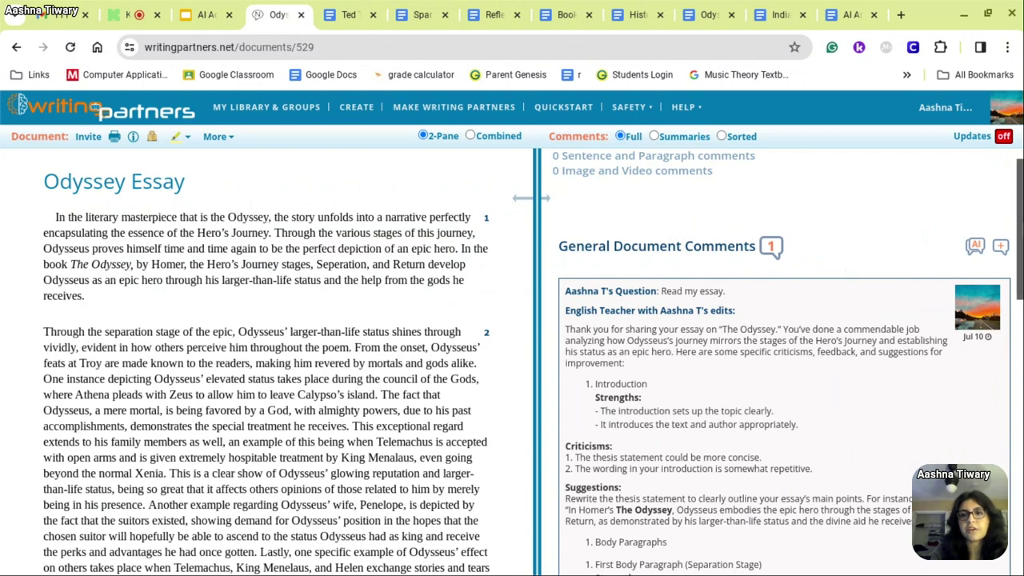
# Review the English Teacher's conclusion feedback, general feedback and follow-up notes, and return to the start of the comments.
pyautogui.scroll(-2, 837, 267)
pyautogui.scroll(1, 784, 360)
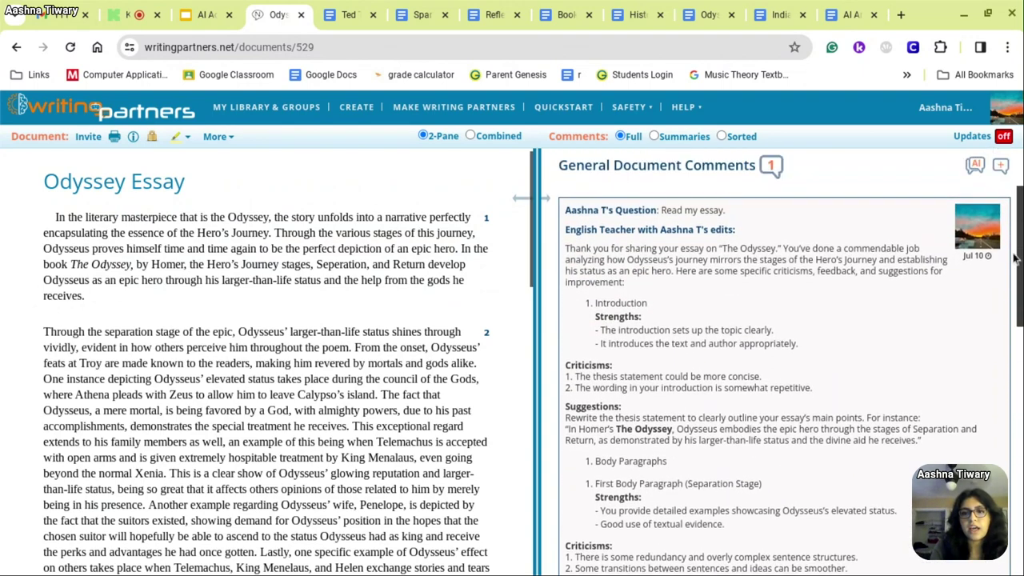
pyautogui.scroll(-3, 784, 360)
pyautogui.scroll(-5, 784, 360)
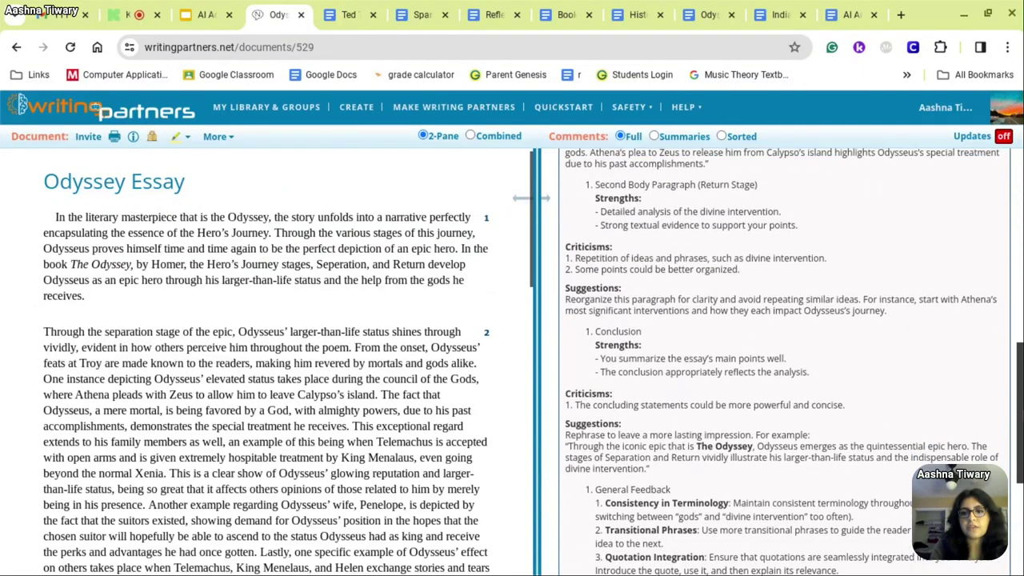
pyautogui.scroll(1, 1021, 463)
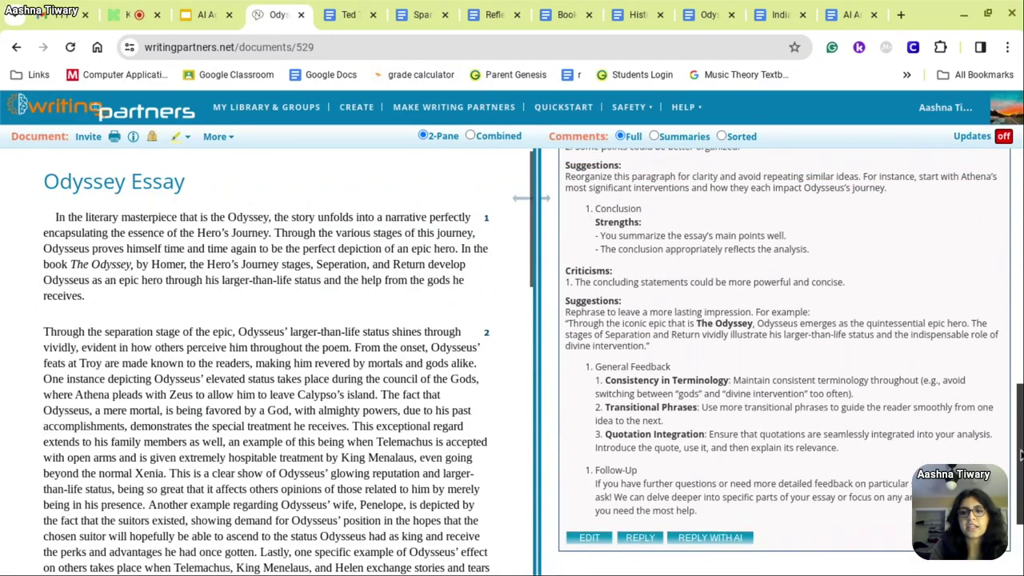
pyautogui.moveTo(1020, 463); pyautogui.dragTo(1013, 240)
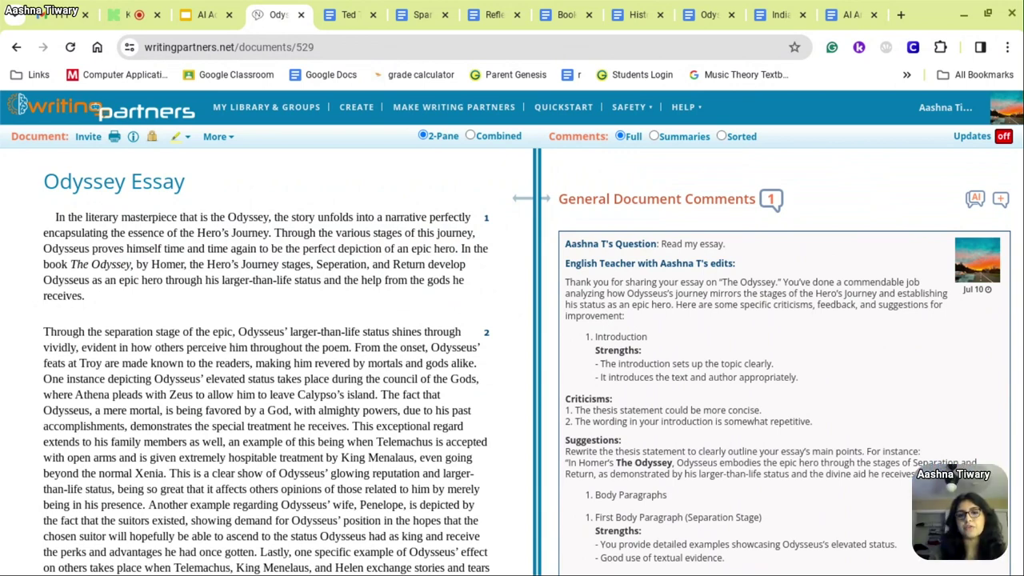
pyautogui.scroll(-5, 784, 360)
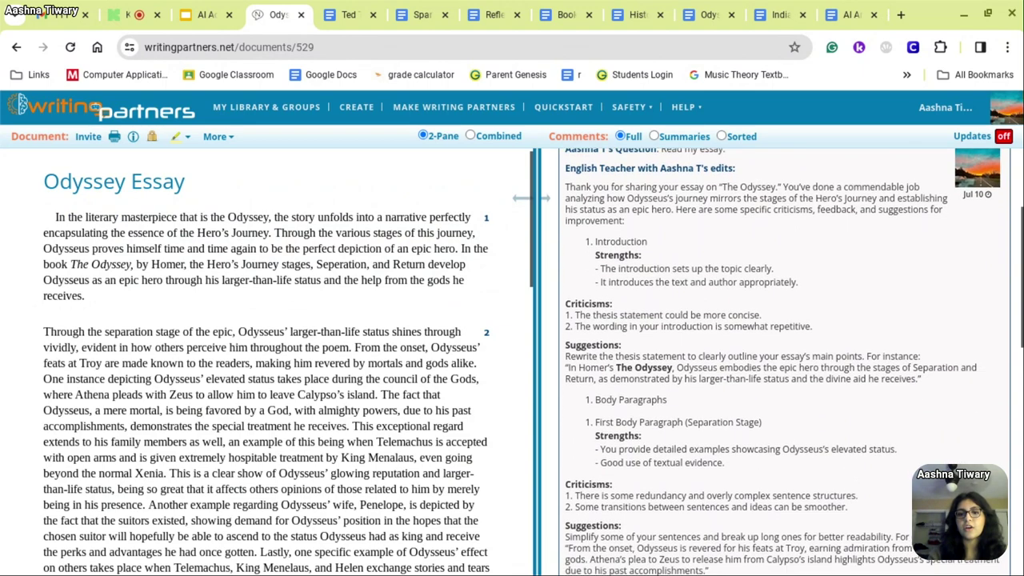
pyautogui.scroll(-5, 784, 360)
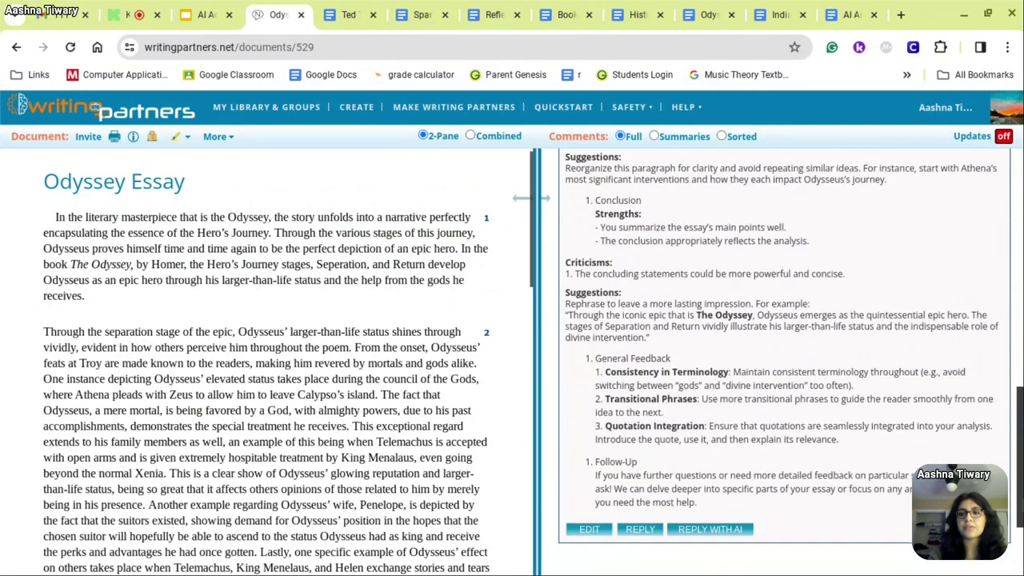
pyautogui.moveTo(1020, 516); pyautogui.dragTo(944, 259)
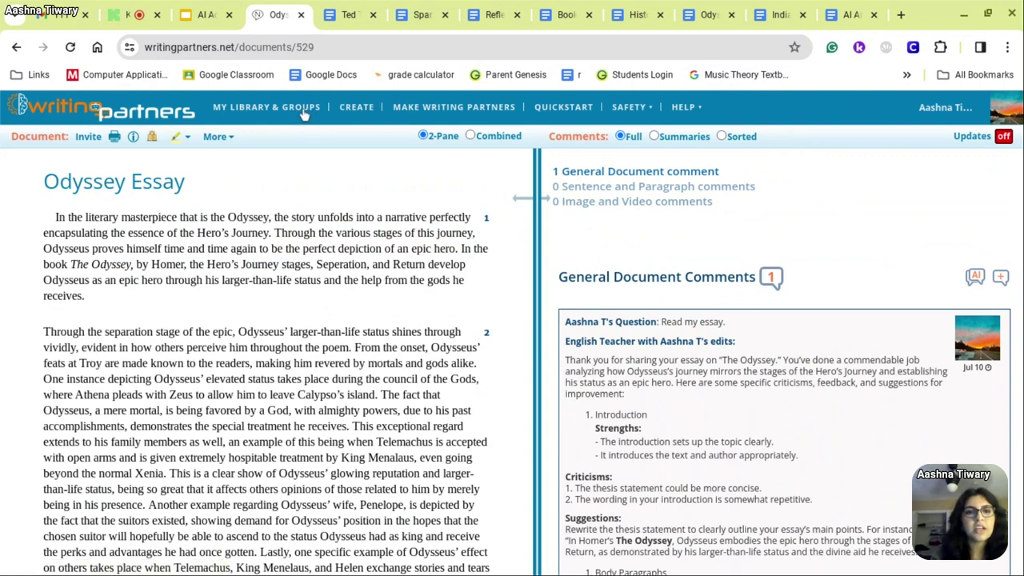
# Open the library and look through its documents, groups, folders and list of writing partners.
pyautogui.click(268, 112)
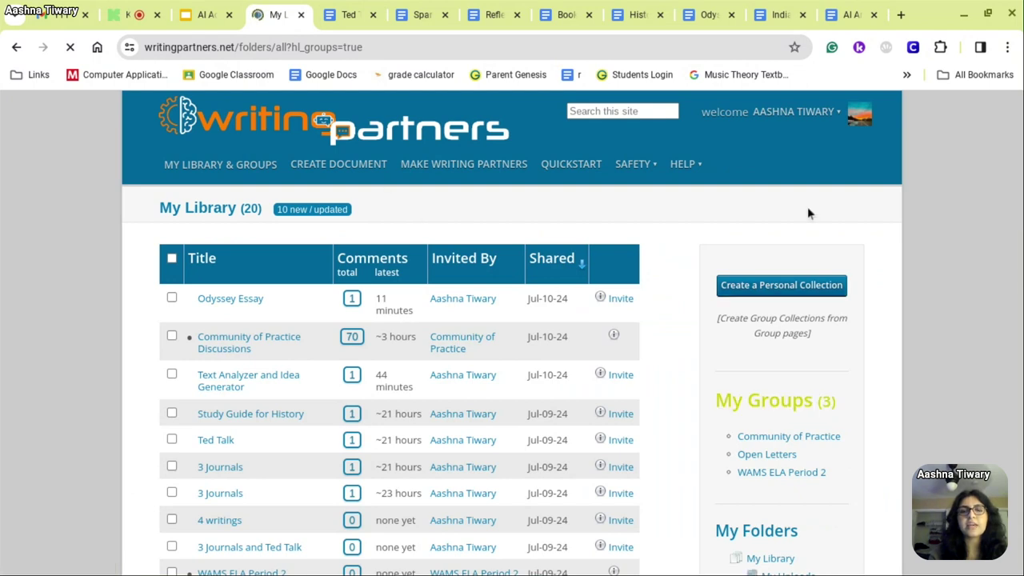
pyautogui.scroll(-2, 807, 206)
pyautogui.scroll(-4, 396, 405)
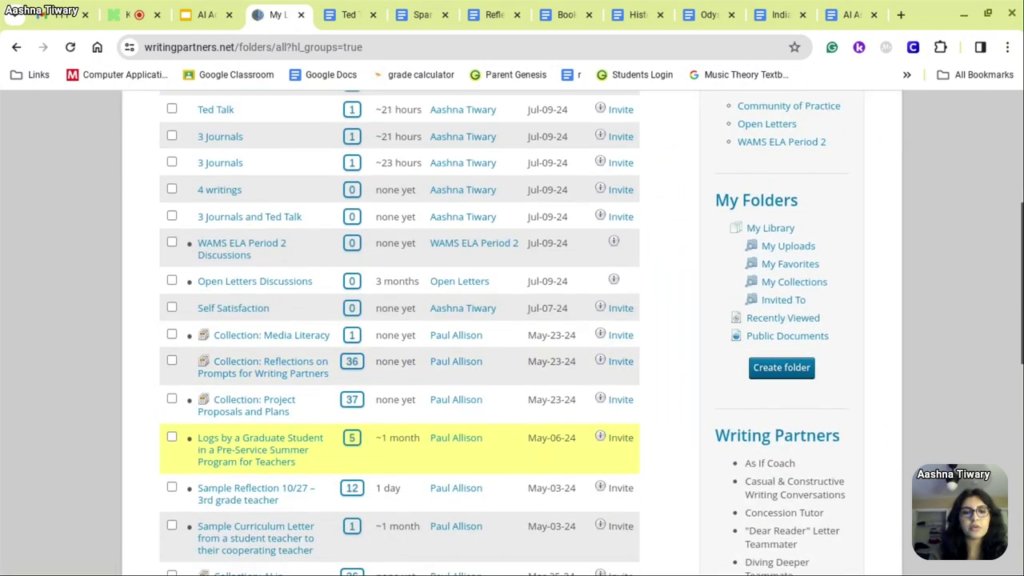
pyautogui.scroll(-5, 361, 334)
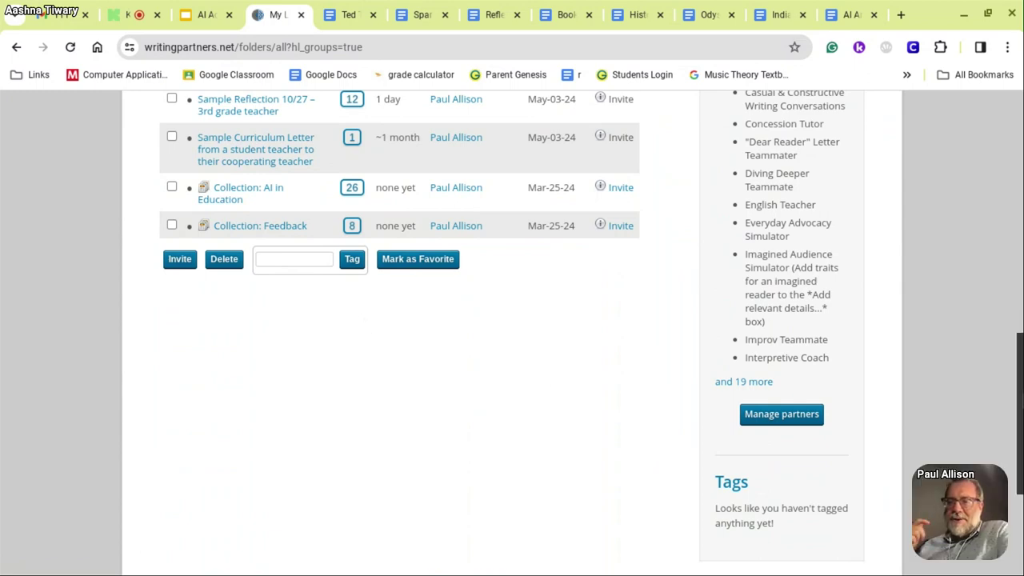
pyautogui.moveTo(1020, 384); pyautogui.dragTo(950, 143)
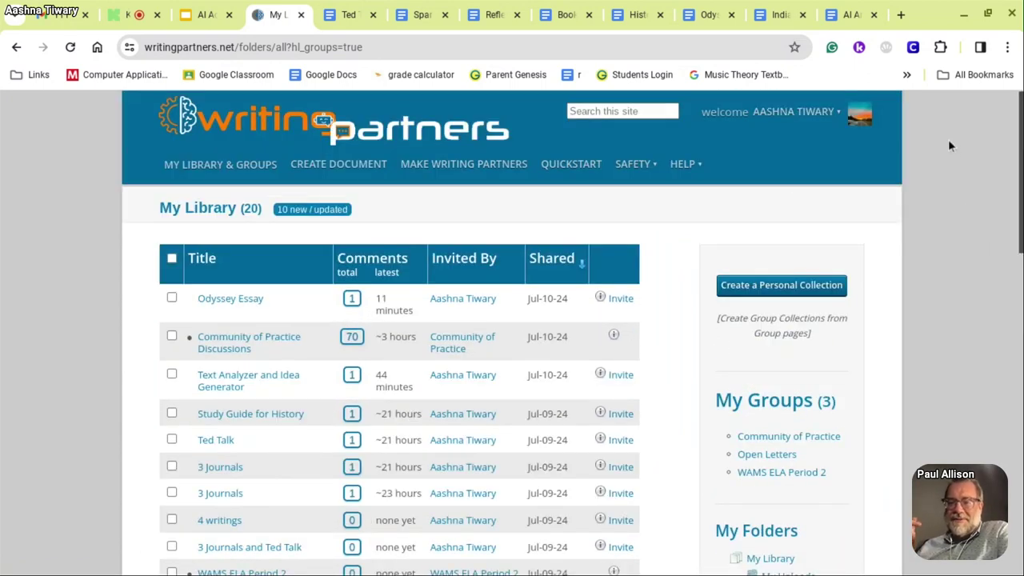
# Start a new document and enter "3 Journals" as its title.
pyautogui.click(339, 167)
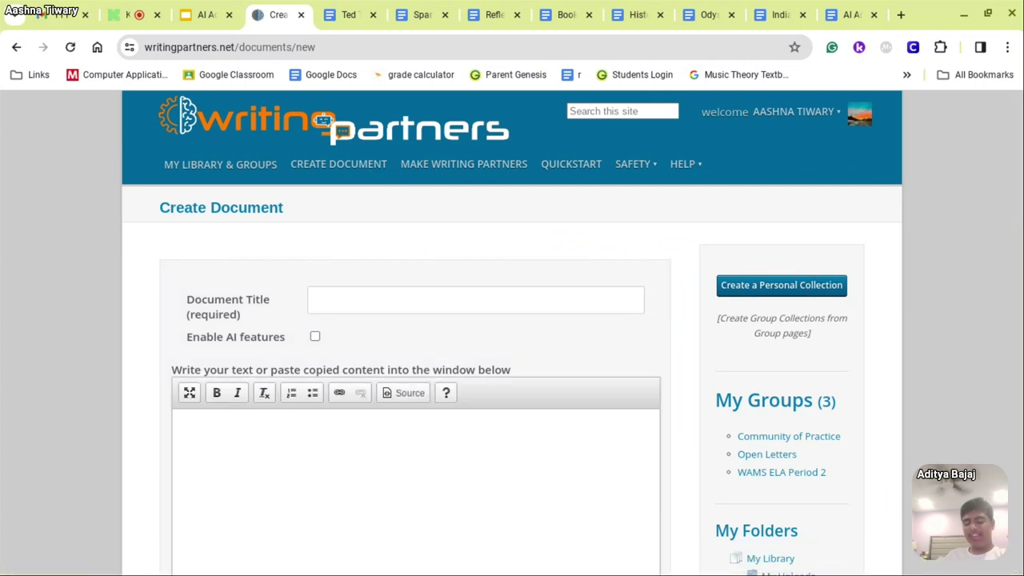
pyautogui.scroll(-1, 16, 339)
pyautogui.scroll(-2, 16, 339)
pyautogui.scroll(1, 16, 338)
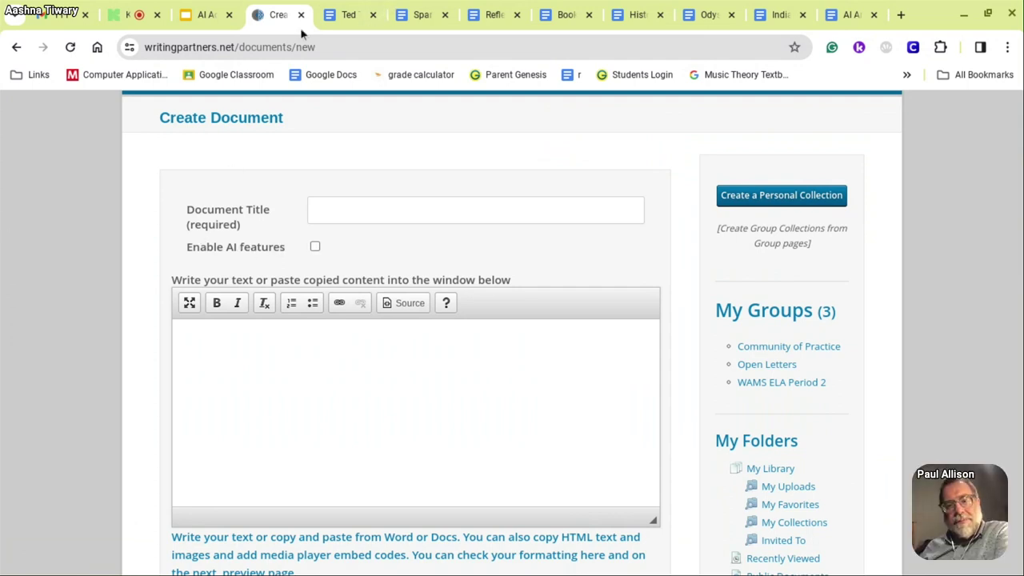
pyautogui.scroll(1, 113, 181)
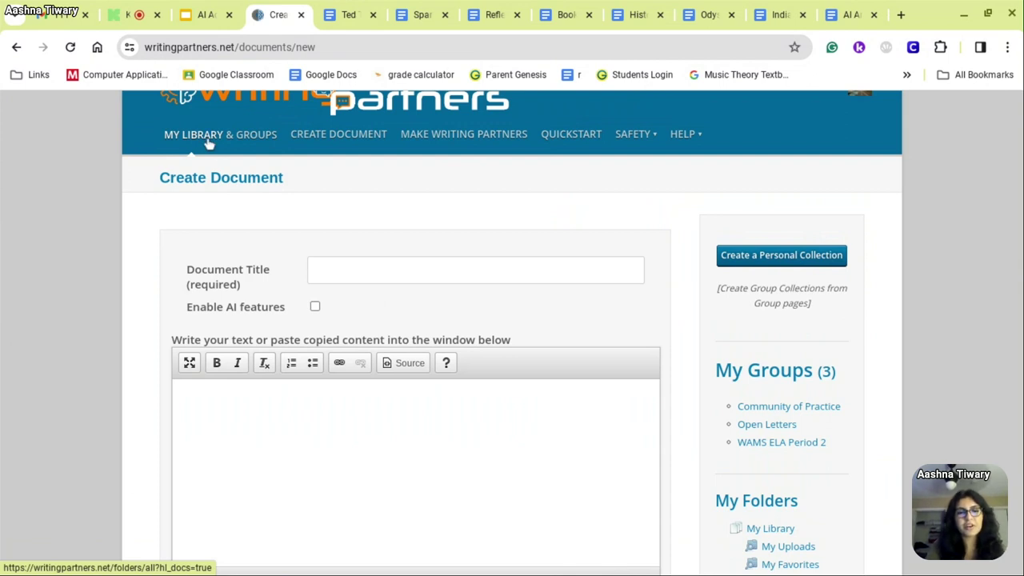
pyautogui.scroll(1, 209, 142)
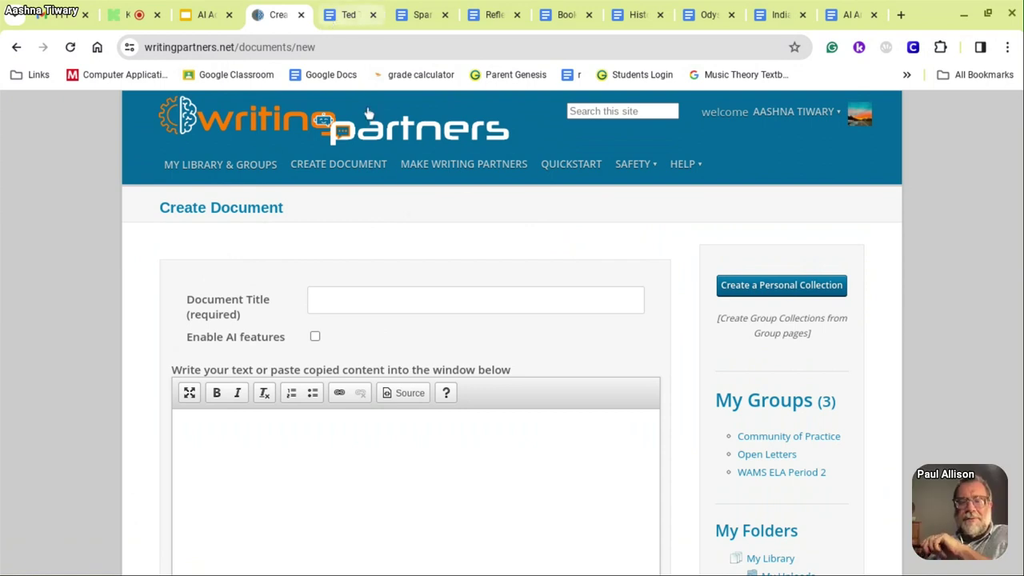
pyautogui.click(392, 298)
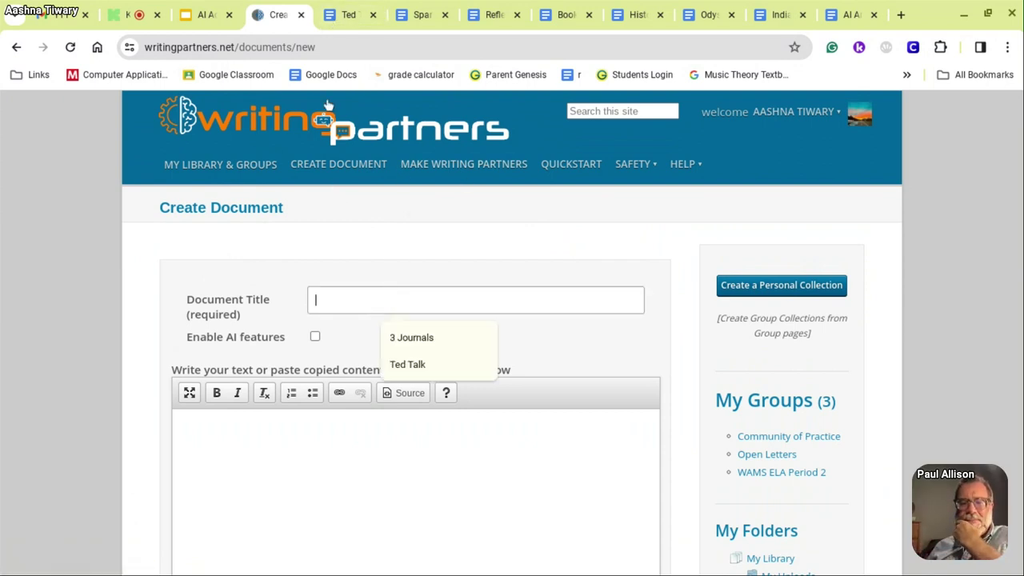
pyautogui.write('3 Journals')
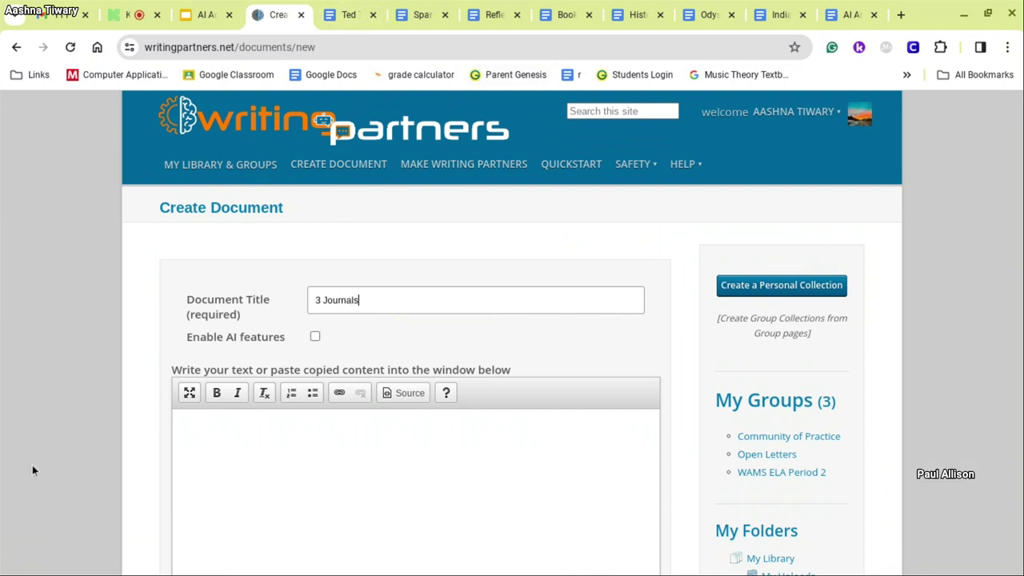
# Copy the entire Sparks And Starts document from Google Docs into the text body of the new "3 Journals" document.
pyautogui.scroll(-3, 32, 465)
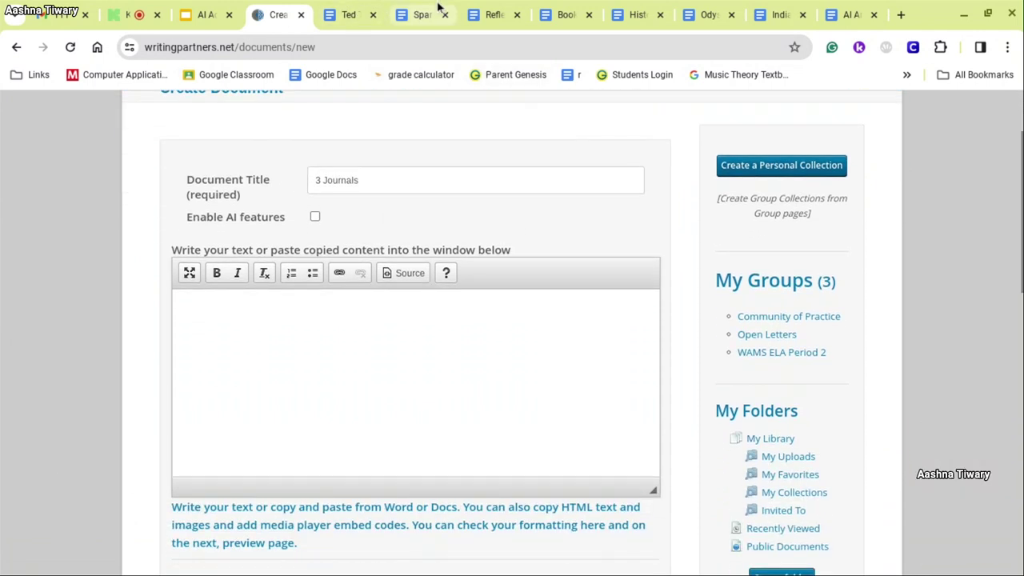
pyautogui.click(438, 8)
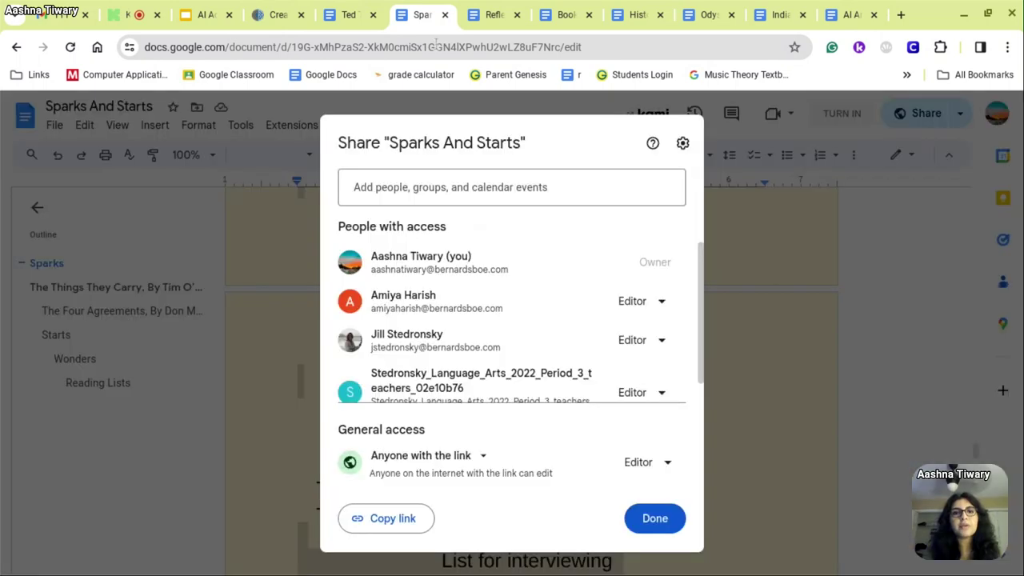
pyautogui.click(655, 521)
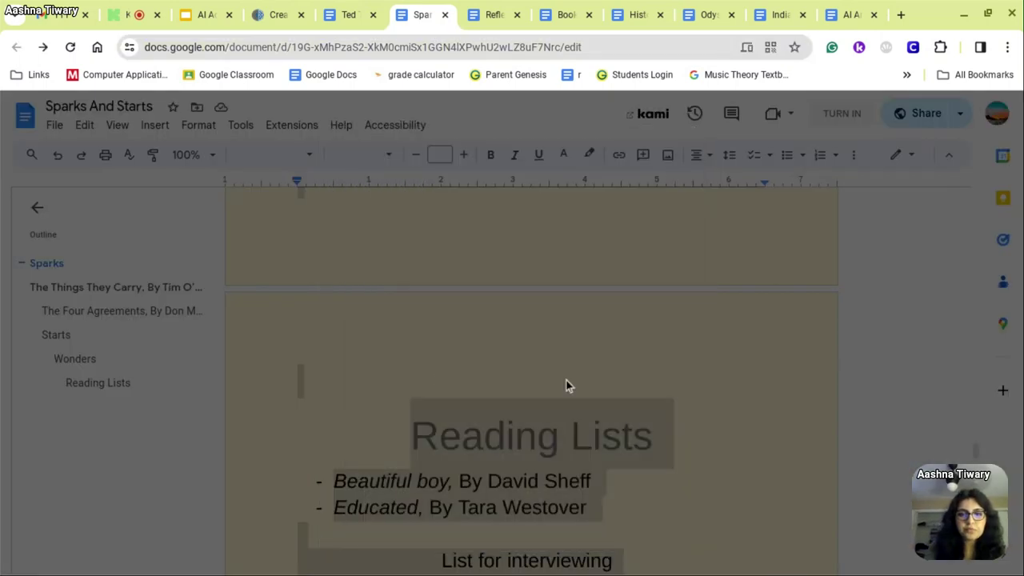
pyautogui.hotkey('ctrl', 'a')
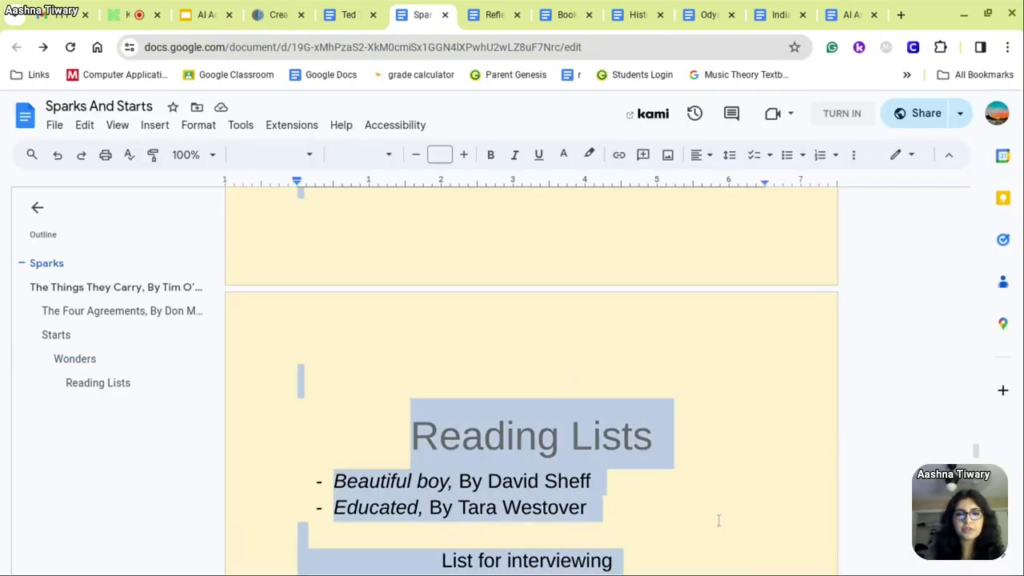
pyautogui.click(137, 10)
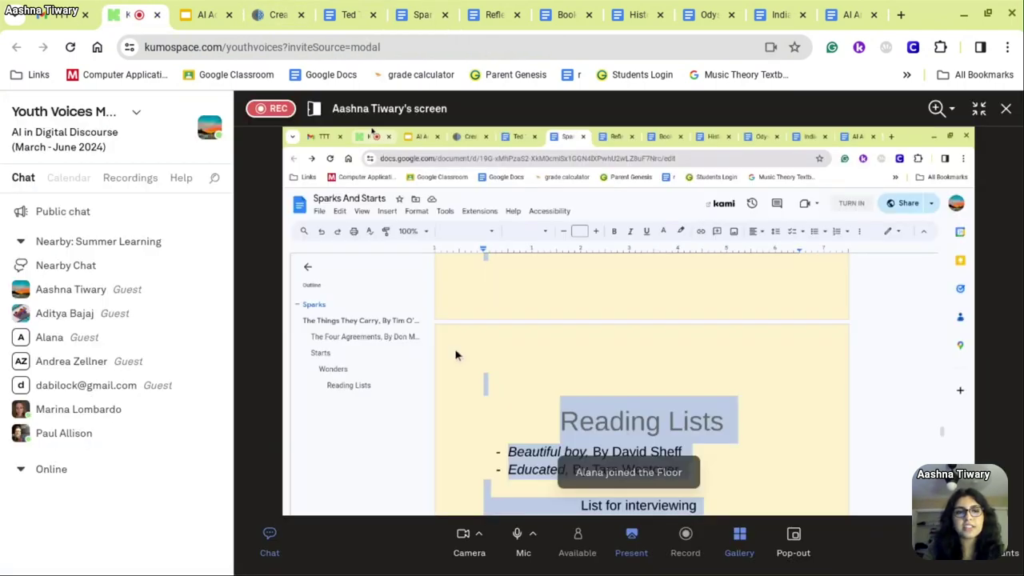
pyautogui.click(255, 13)
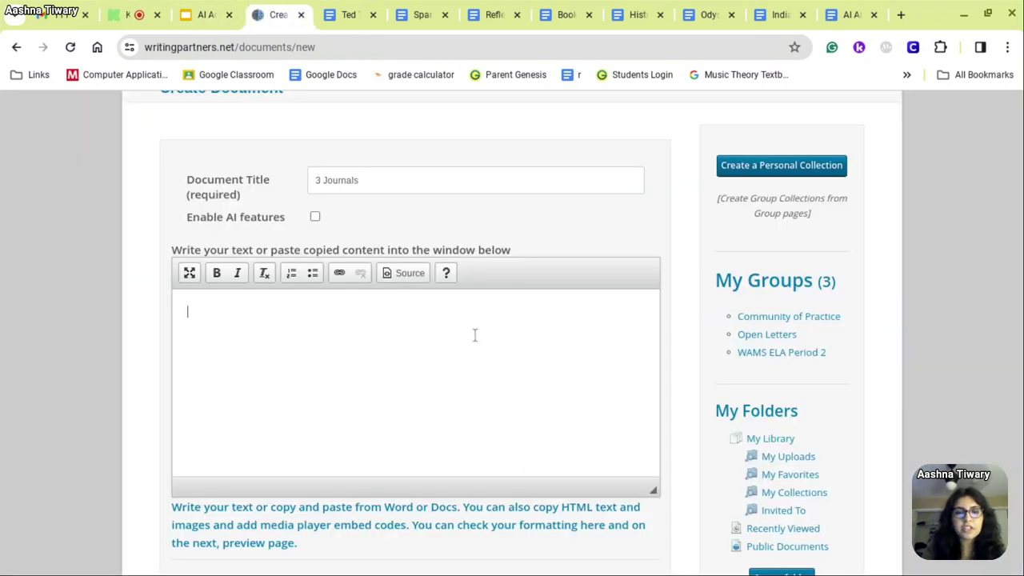
pyautogui.write('She rarely had breakfast. For her, it wasn’t time that was the problem, but the breakfast itself. Most days she’d endure the mental torment of hunger, and the grumbling and aches, but there was nothing to keep her occupied today.')
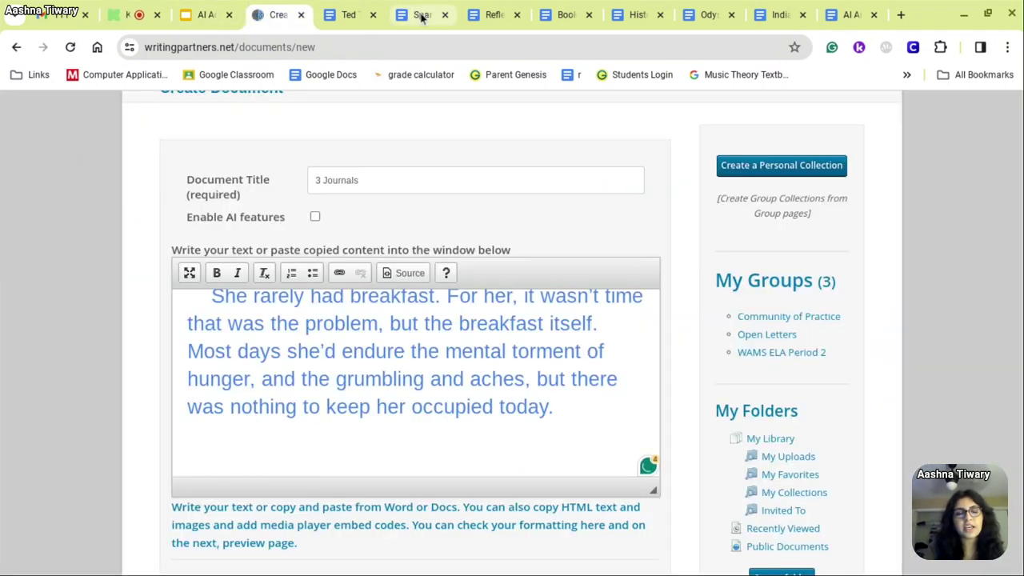
# Copy the full contents of the Reflection Journal document in Google Docs and return to the "3 Journals" draft.
pyautogui.click(422, 14)
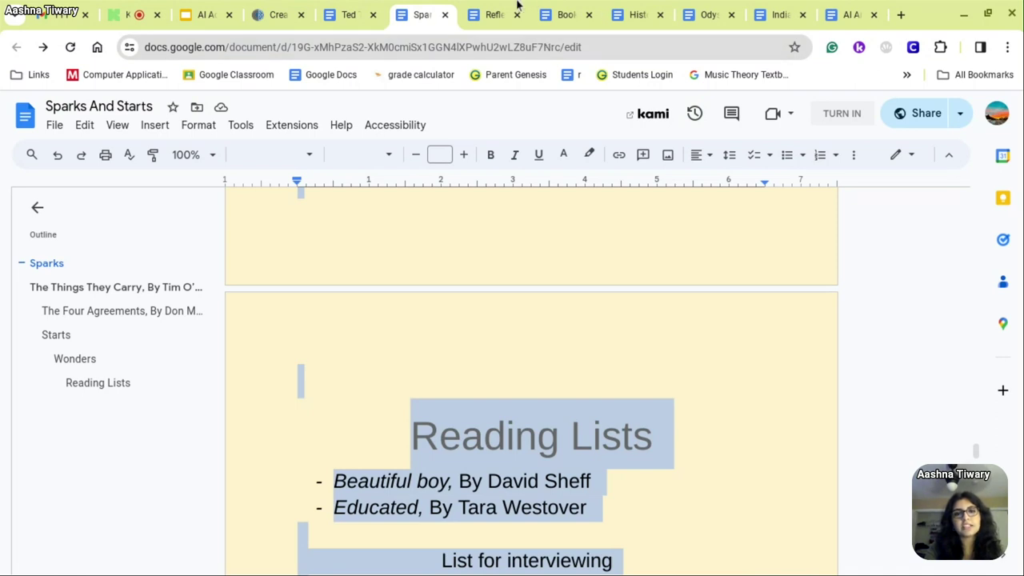
pyautogui.click(508, 12)
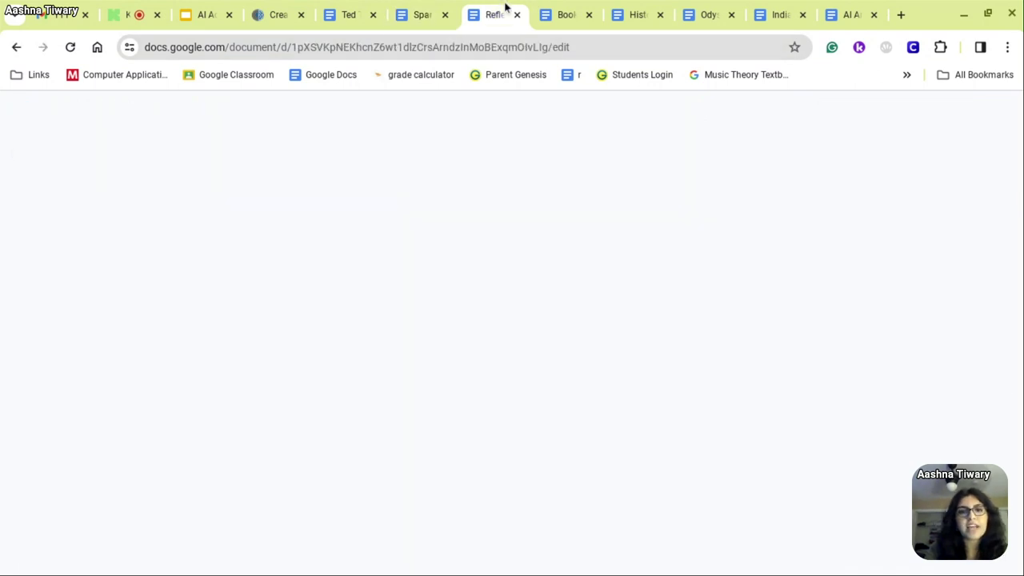
pyautogui.click(371, 47)
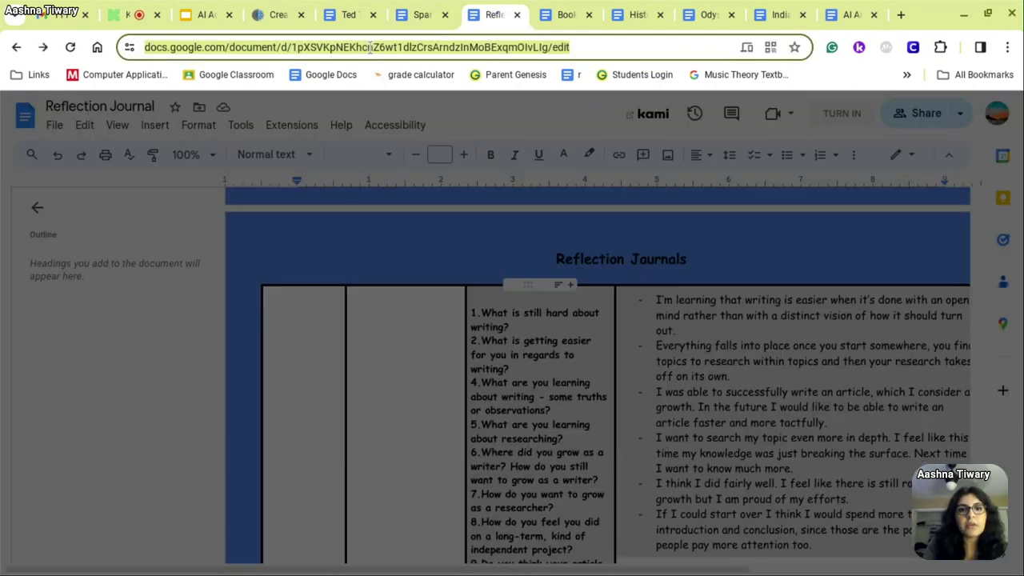
pyautogui.click(619, 368)
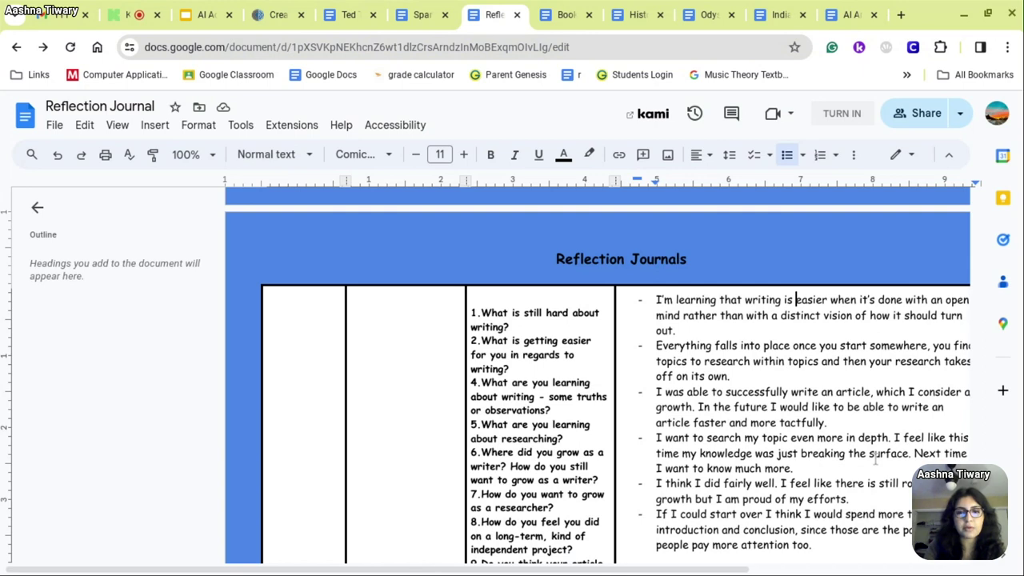
pyautogui.hotkey('ctrl', 'a')
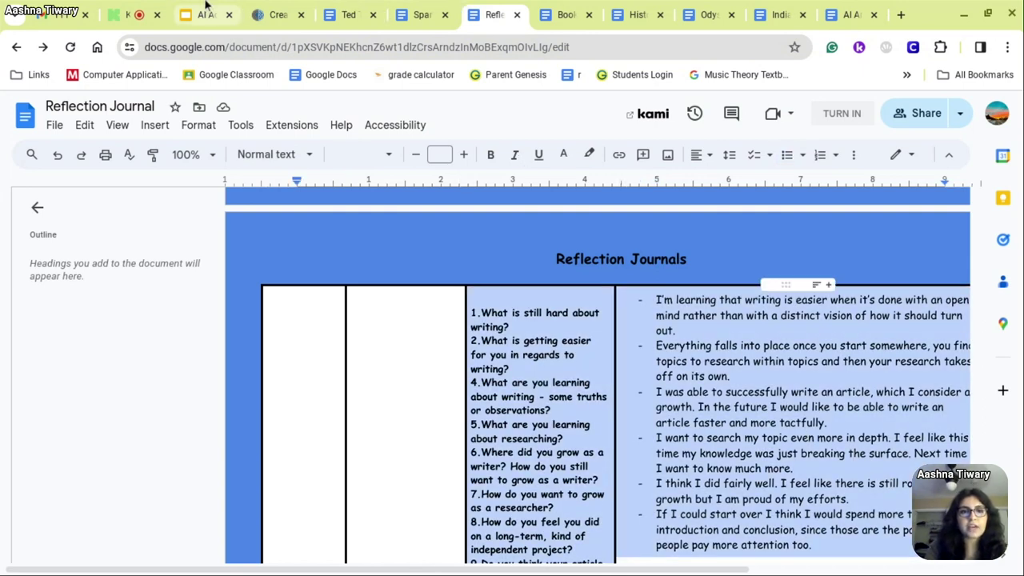
pyautogui.click(277, 12)
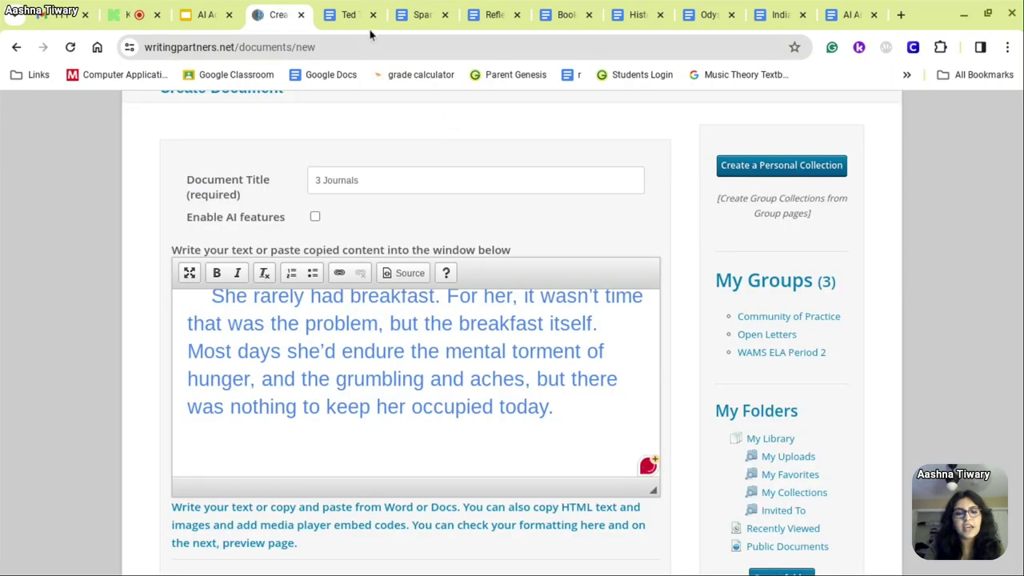
# Copy the full Book Thought Journal from Google Docs, add the journal text after the existing draft, and enable AI features.
pyautogui.click(545, 13)
pyautogui.hotkey('alt', 'Left')
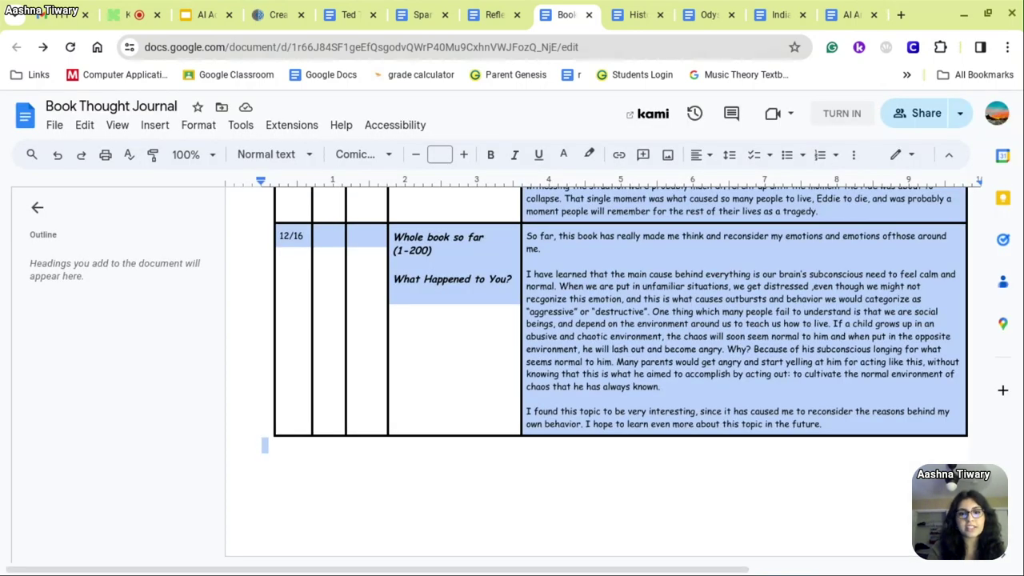
pyautogui.click(429, 412)
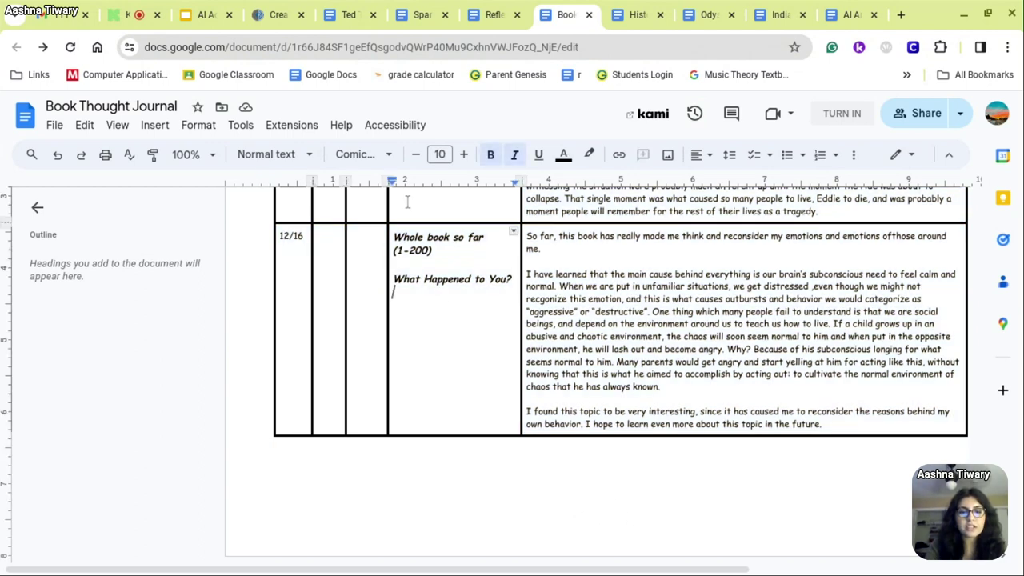
pyautogui.hotkey('ctrl', 'a')
pyautogui.click(283, 6)
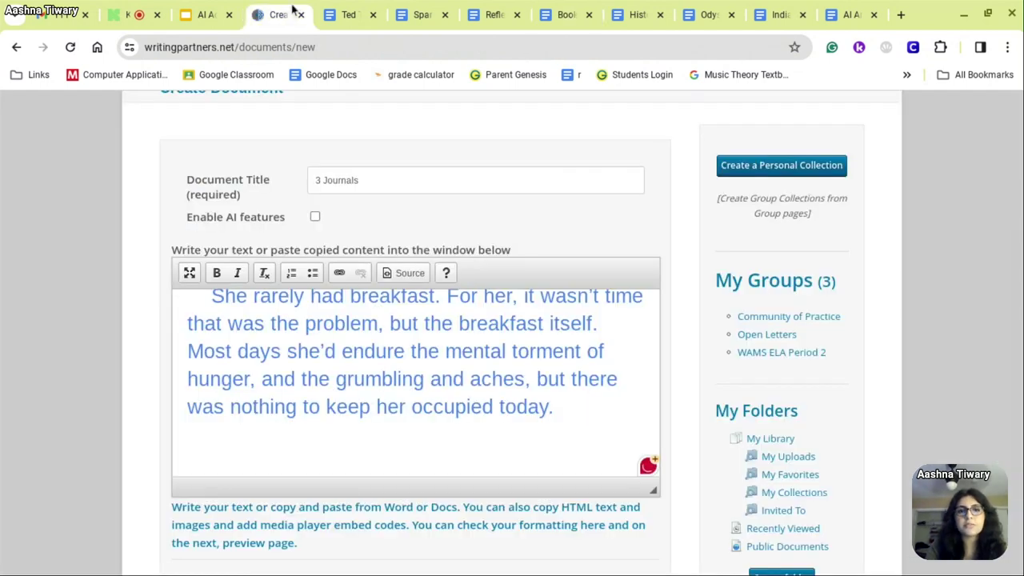
pyautogui.click(565, 406)
pyautogui.hotkey('ctrl', 'v')
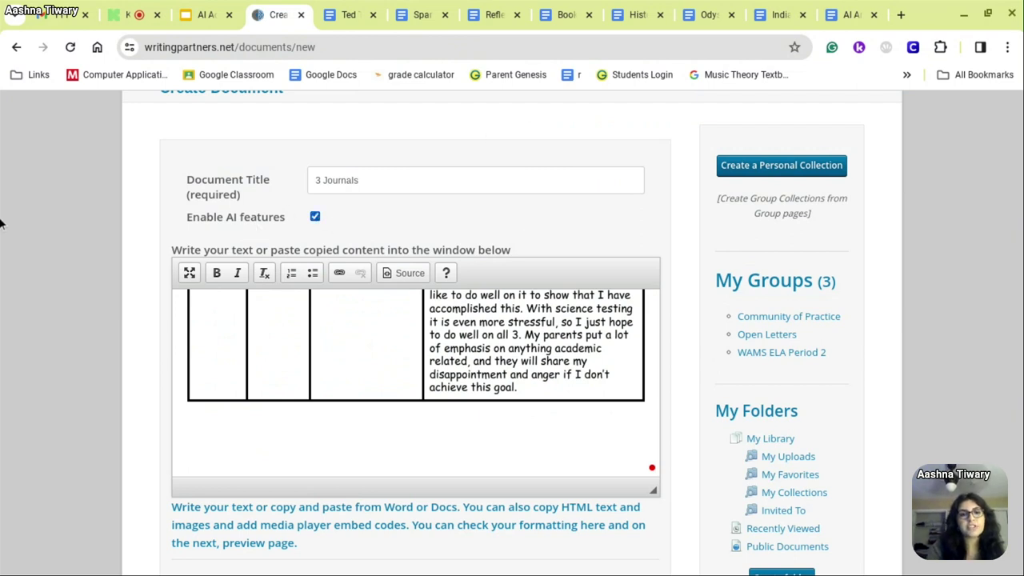
# Upload the combined "3 Journals" document to open its preview.
pyautogui.scroll(-5, 560, 360)
pyautogui.scroll(-2, 649, 372)
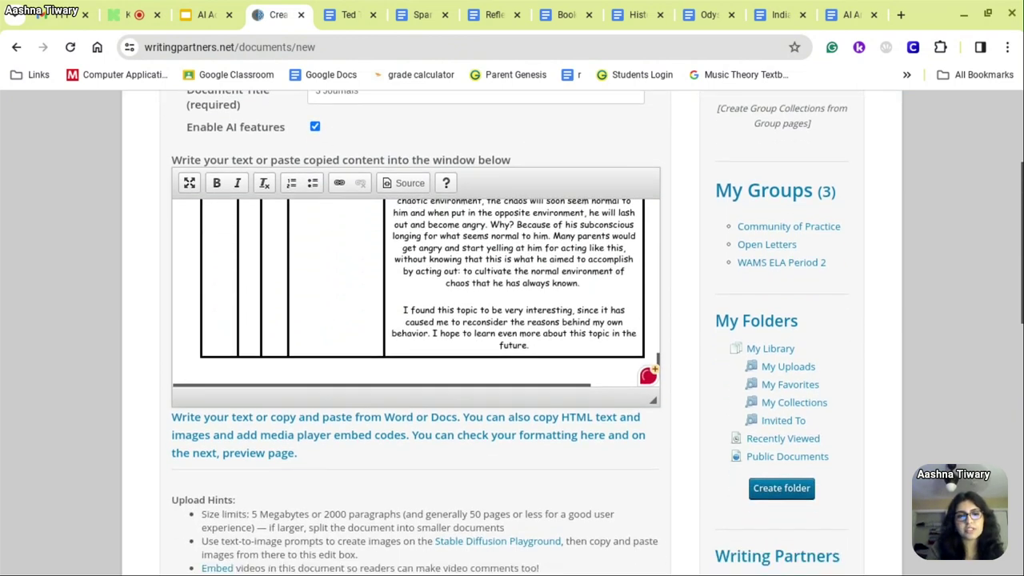
pyautogui.scroll(-1, 1018, 387)
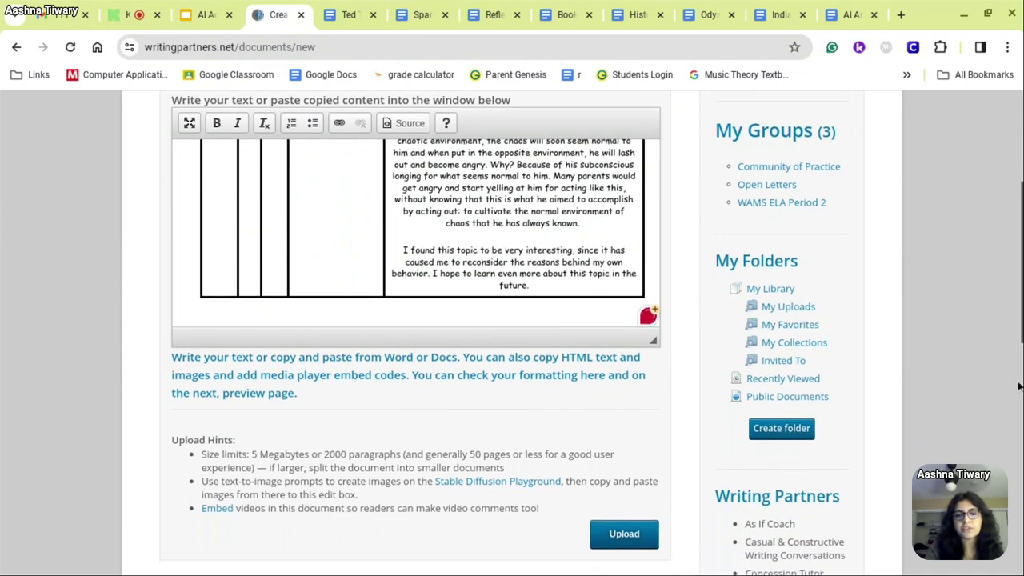
pyautogui.click(624, 534)
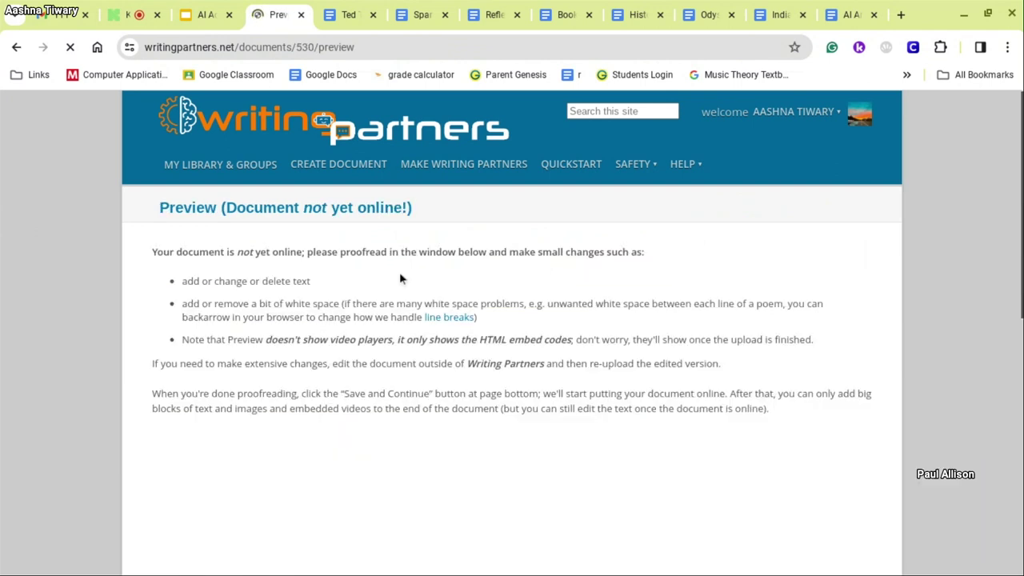
# Check the opening of the uploaded journals in the document preview, along with the highlighting and background color options.
pyautogui.scroll(-5, 997, 156)
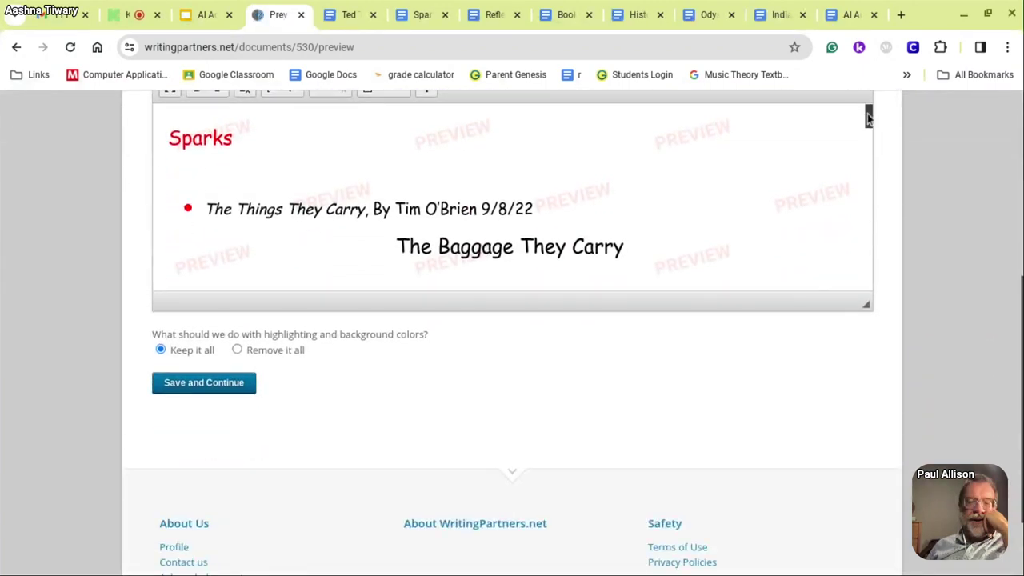
pyautogui.moveTo(867, 119)
pyautogui.mouseDown()
pyautogui.moveTo(871, 178)
pyautogui.moveTo(874, 116)
pyautogui.mouseUp()
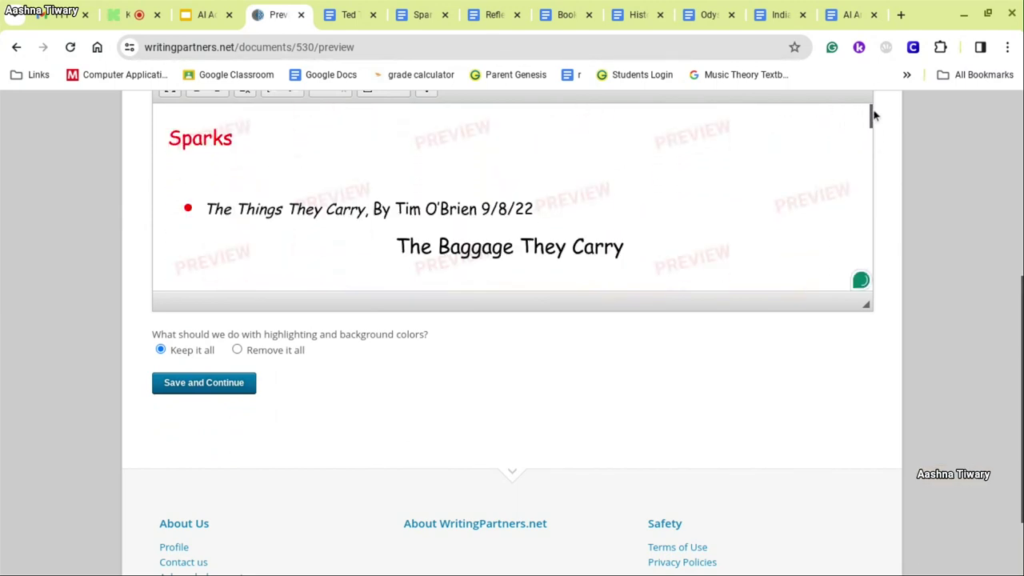
pyautogui.scroll(1, 68, 352)
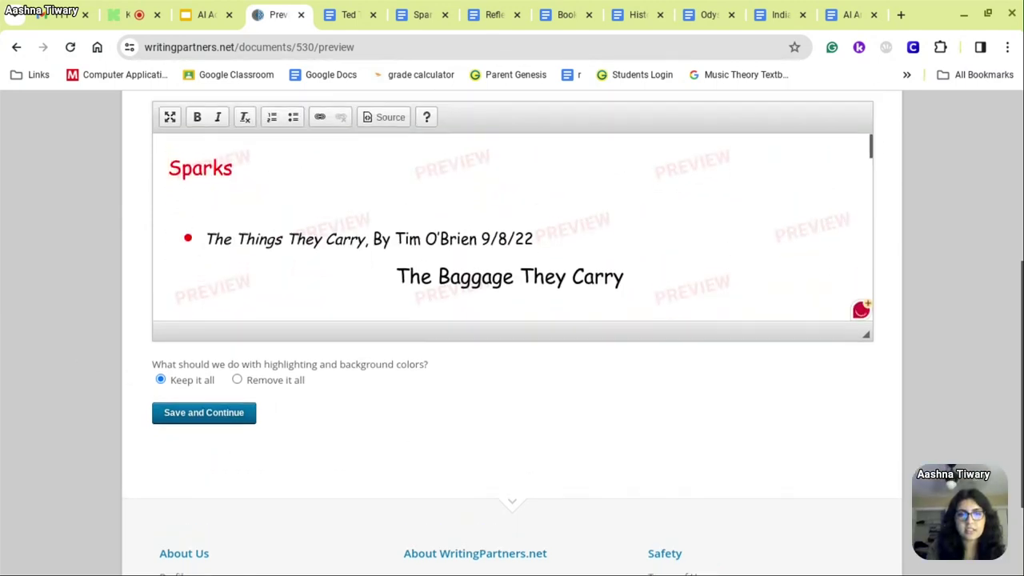
pyautogui.scroll(1, 140, 376)
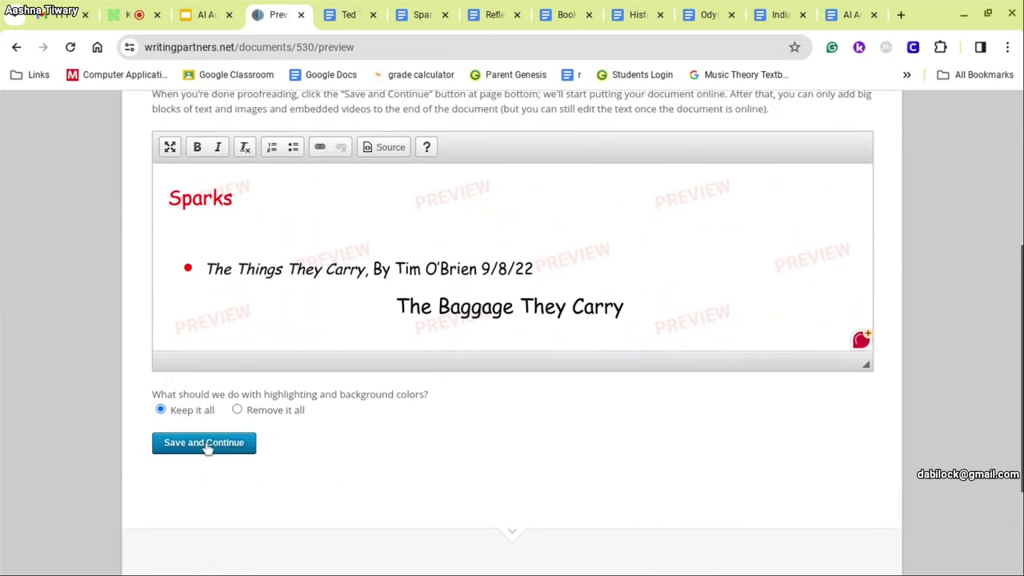